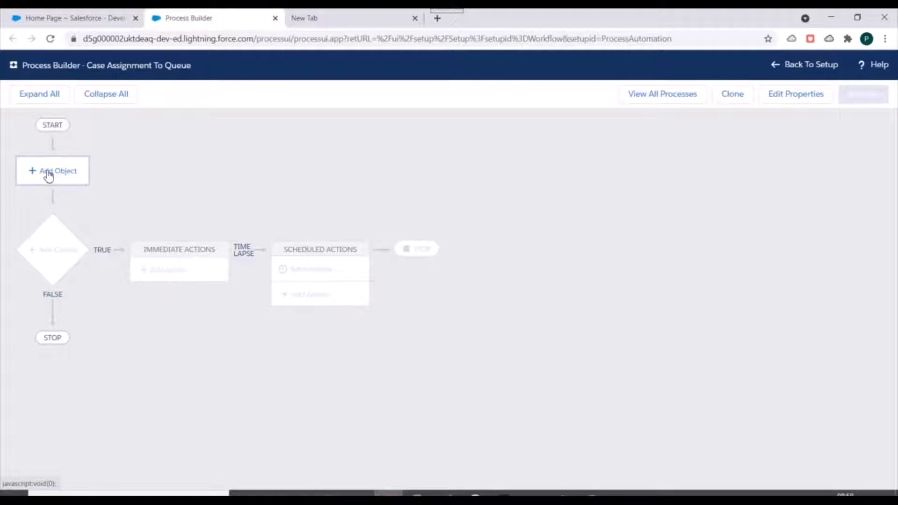
# - Set the process to run on the Case object only when a record is created, and save the object settings
pyautogui.click(548, 189)
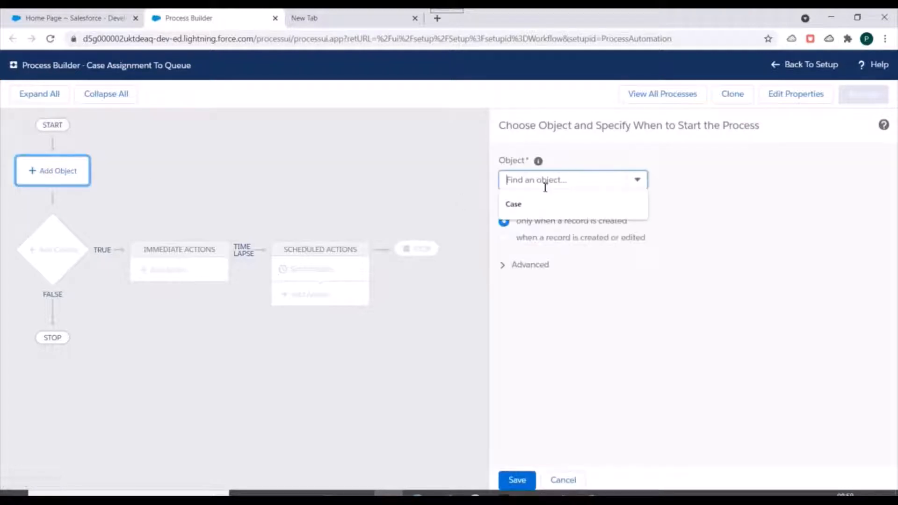
pyautogui.write('Case')
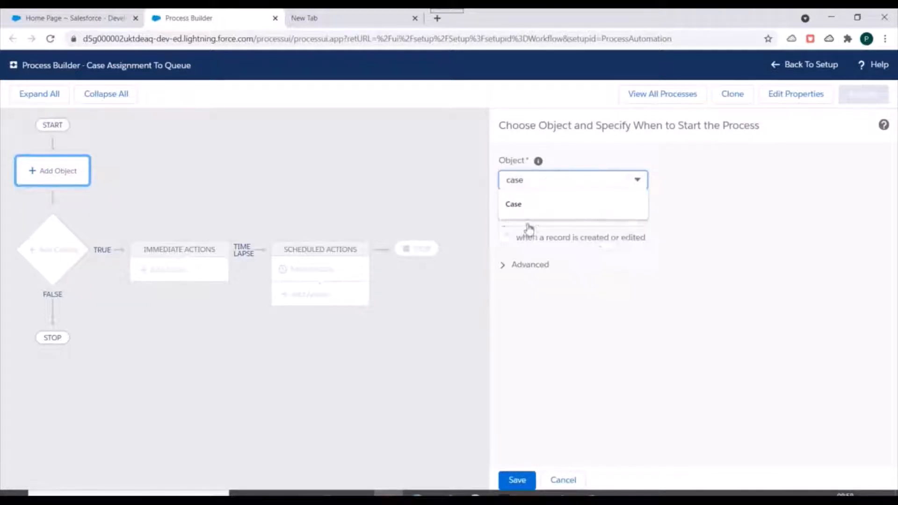
pyautogui.click(527, 201)
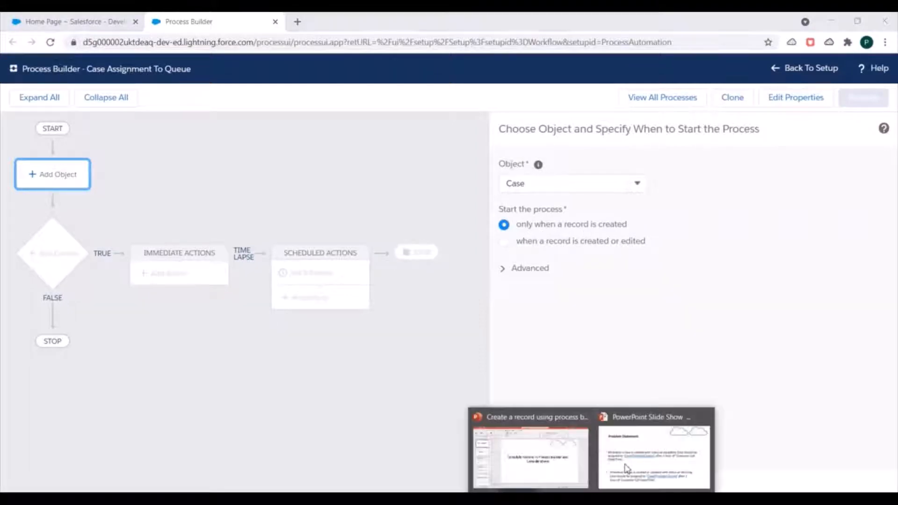
pyautogui.click(637, 459)
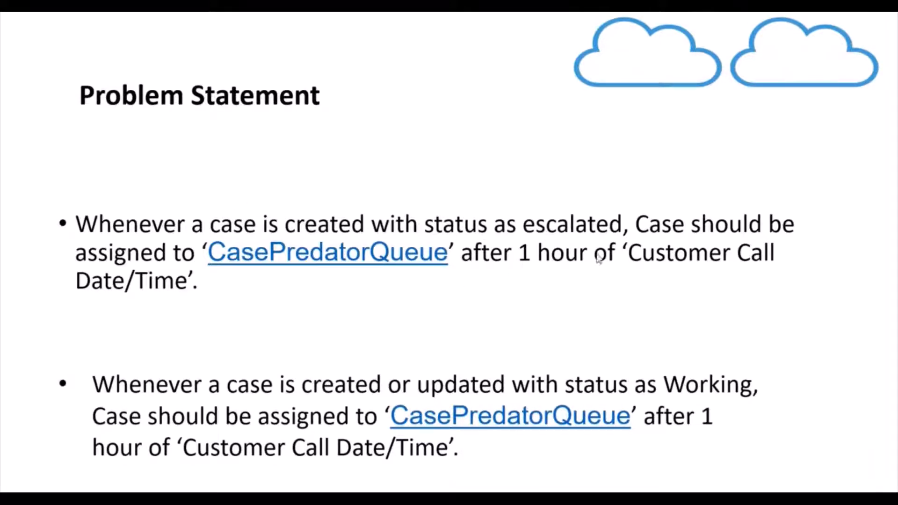
pyautogui.hotkey('alt', 'Tab')
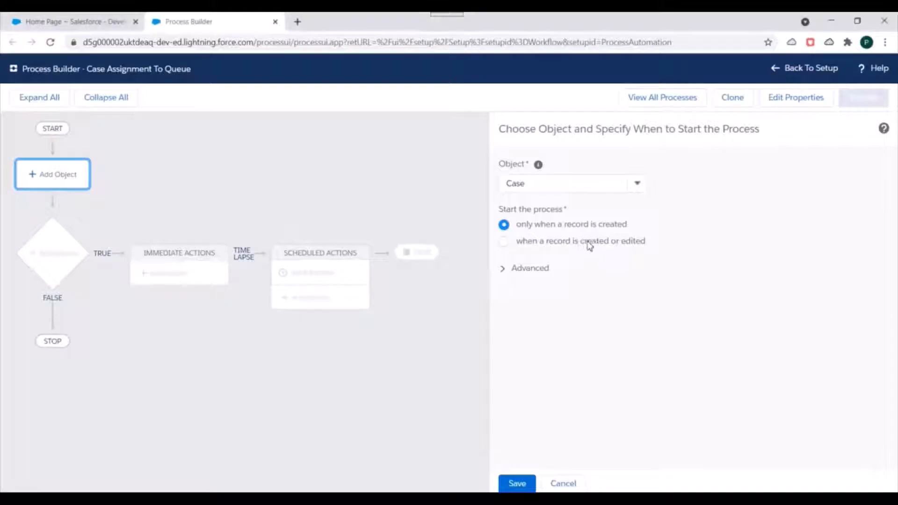
pyautogui.click(516, 484)
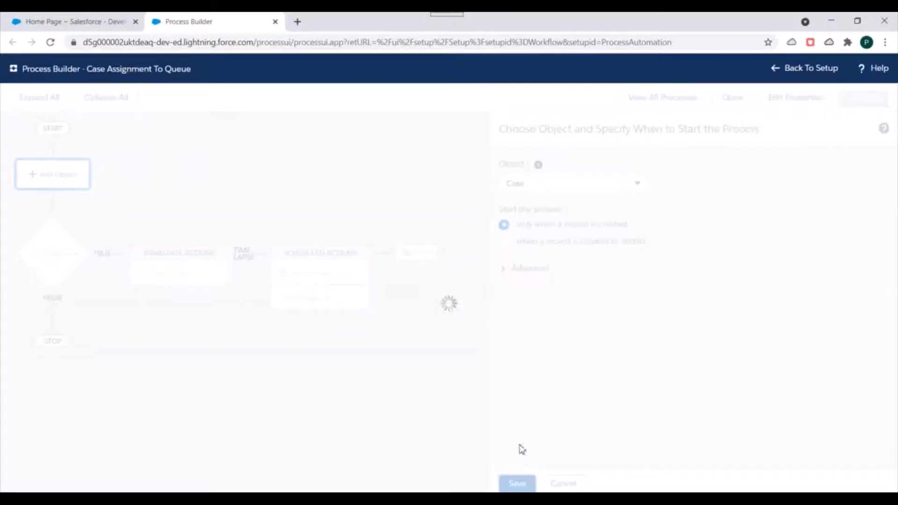
# - Add a criteria node under the Case object and name it "Escalated Case is created"
pyautogui.click(59, 249)
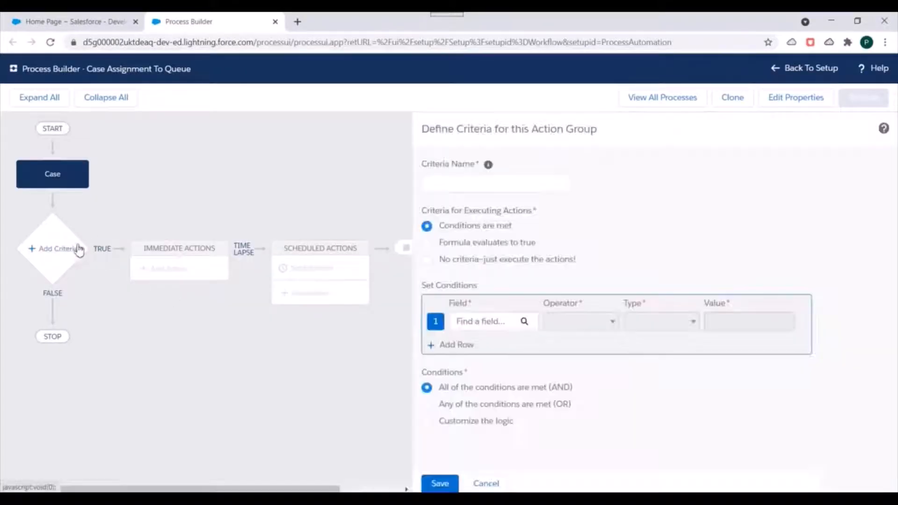
pyautogui.click(484, 187)
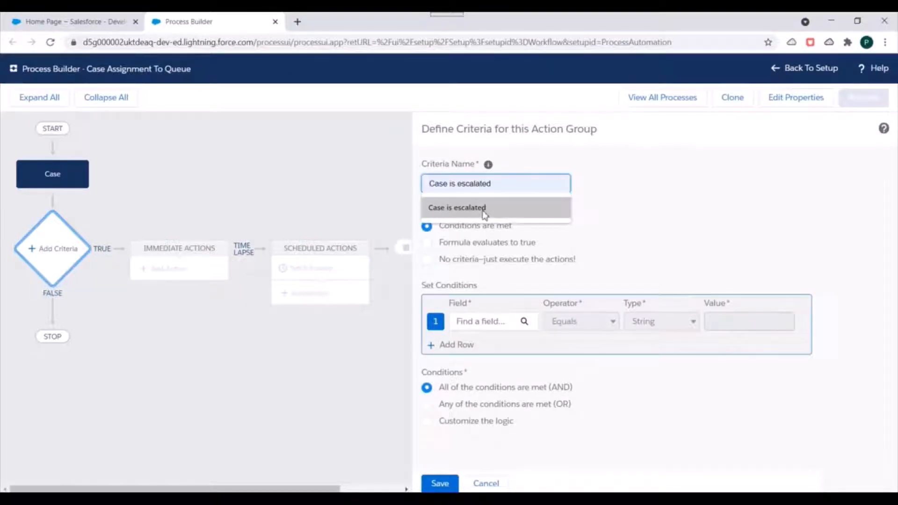
pyautogui.write('C')
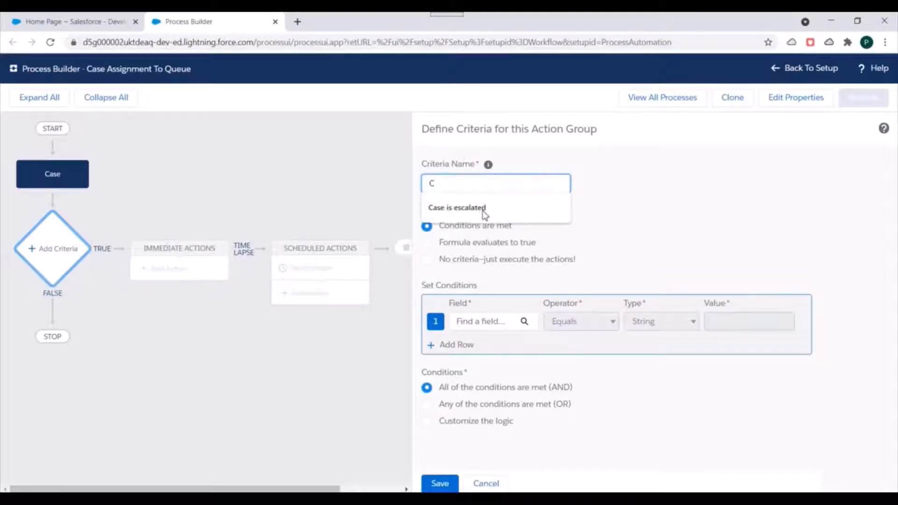
pyautogui.write('a')
pyautogui.press('BackSpace')
pyautogui.press('BackSpace')
pyautogui.write('Es')
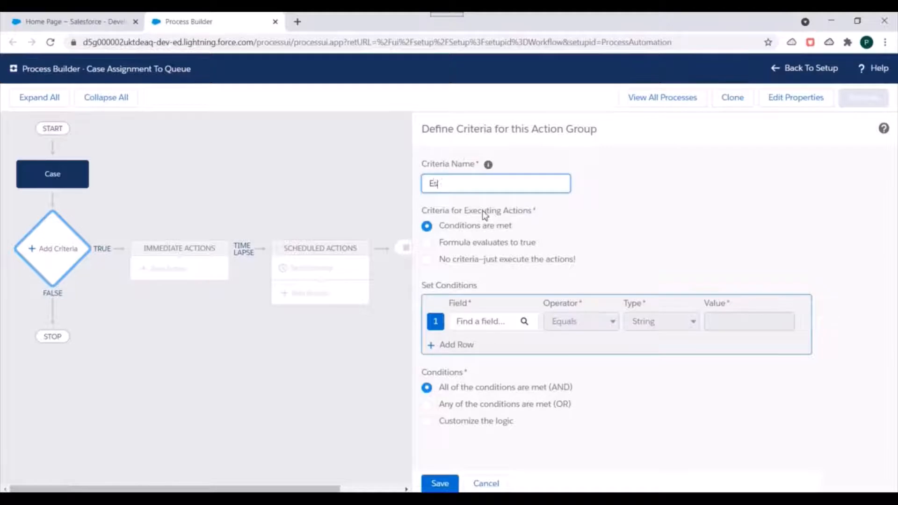
pyautogui.write('calated Case is created')
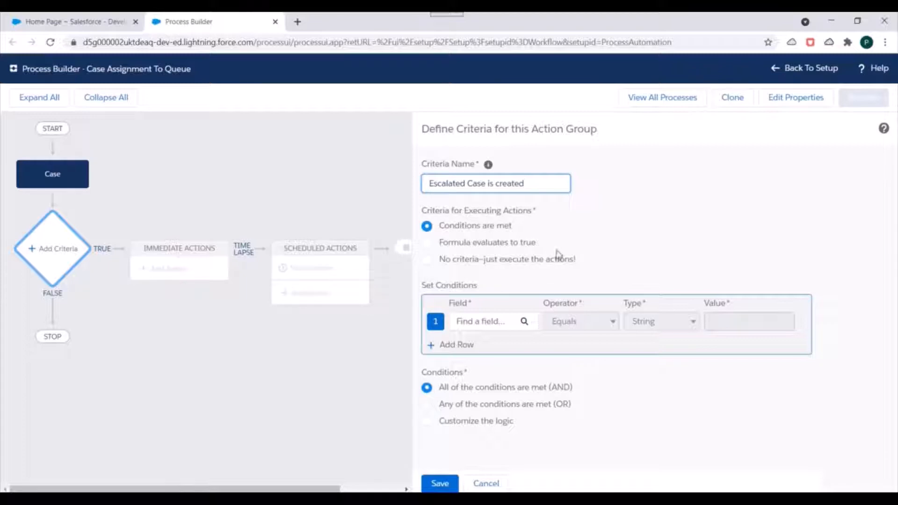
pyautogui.click(640, 244)
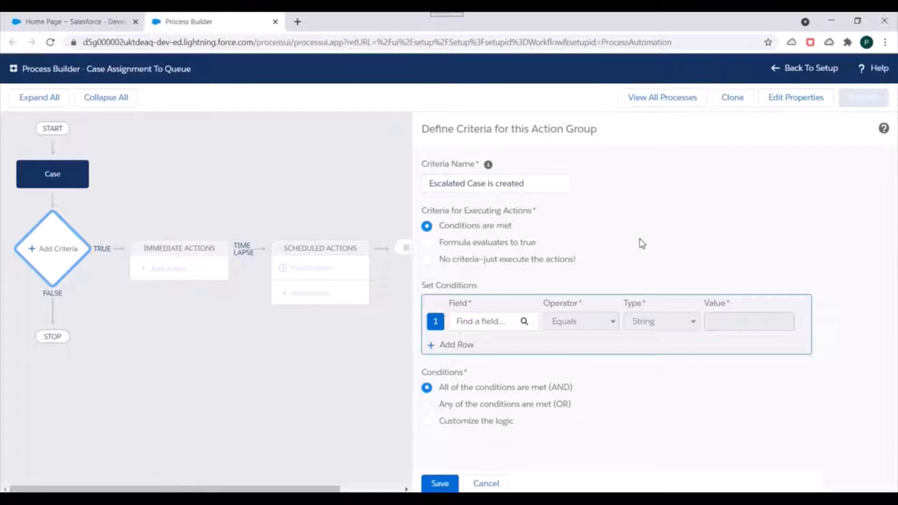
# - Define the first condition as [Case].Status Is null with the Boolean value False
pyautogui.click(508, 321)
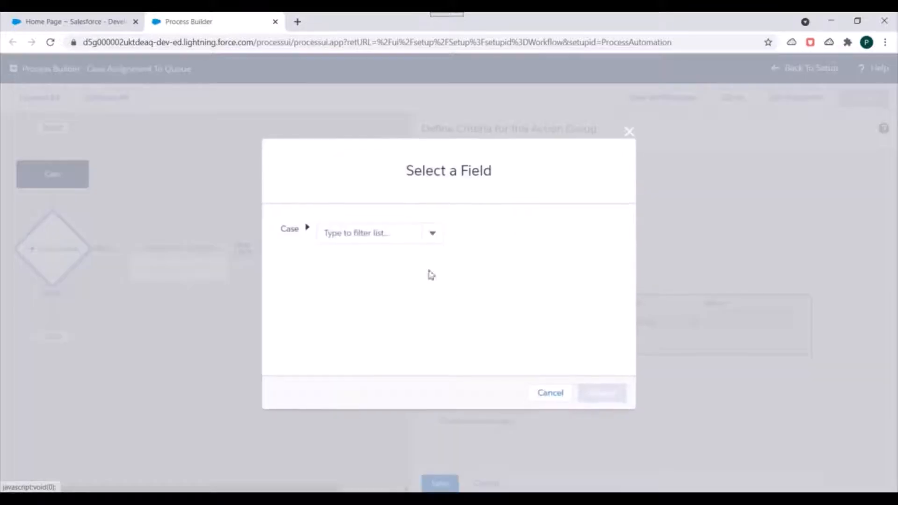
pyautogui.write('st')
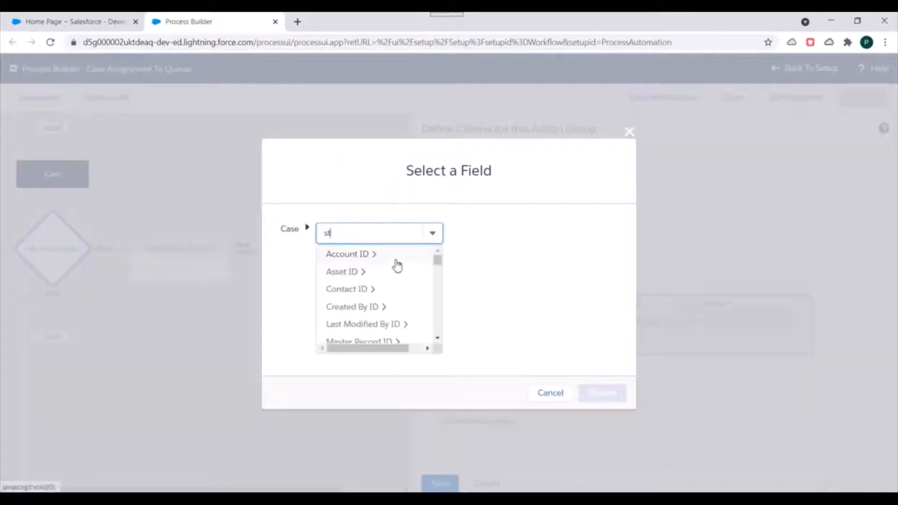
pyautogui.write('atus')
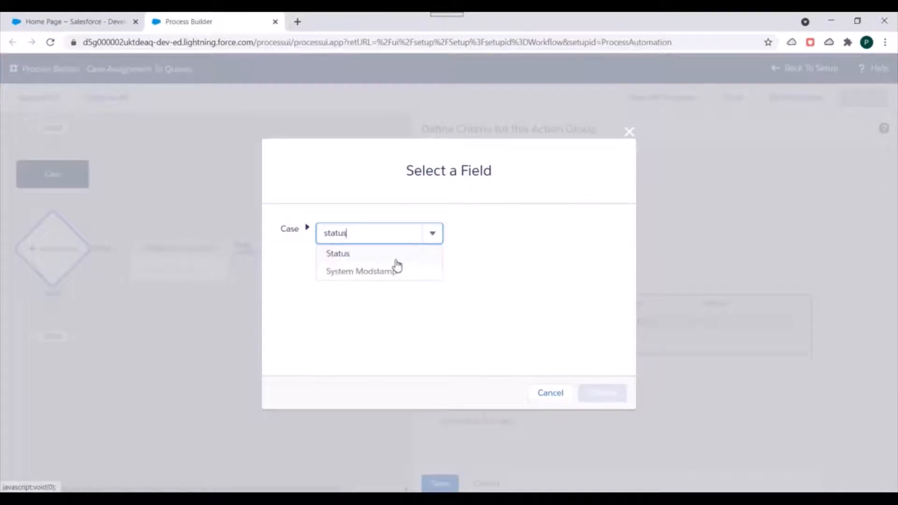
pyautogui.click(388, 259)
pyautogui.click(602, 390)
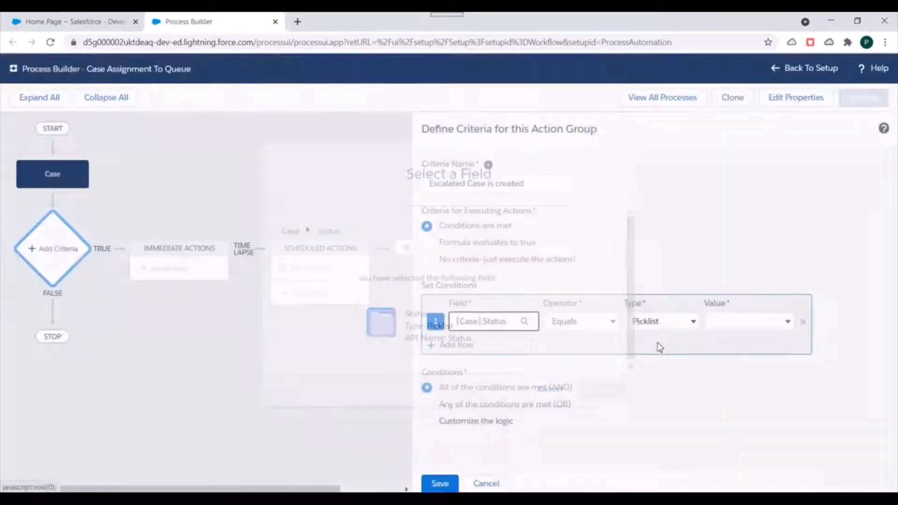
pyautogui.click(590, 330)
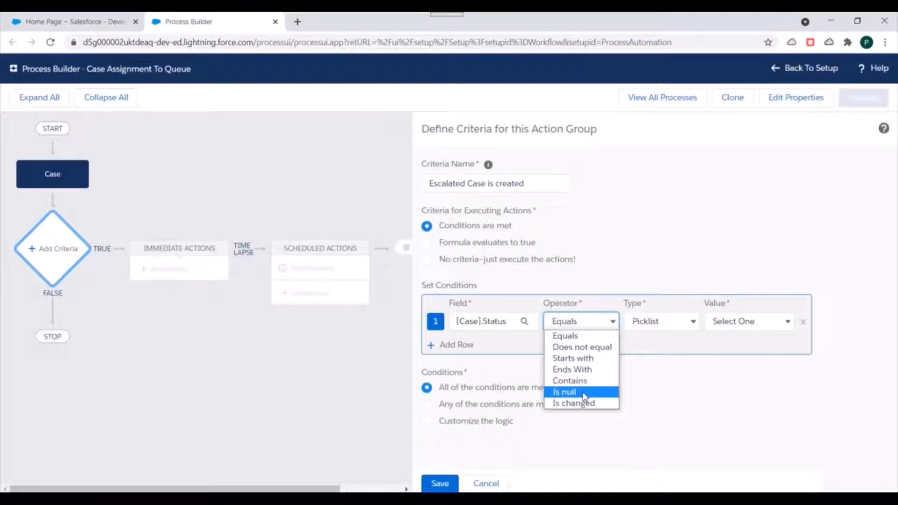
pyautogui.click(588, 392)
pyautogui.click(747, 323)
pyautogui.click(757, 299)
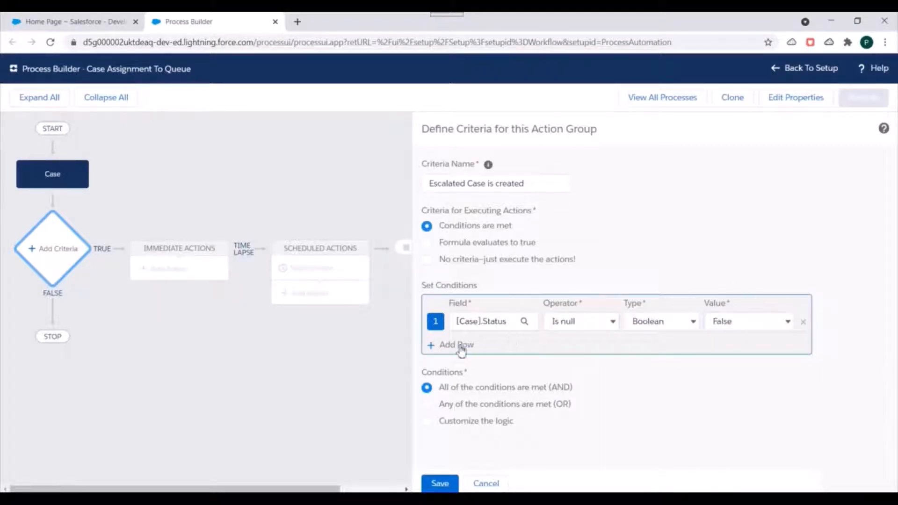
# - Add a second condition requiring [Case].Status to equal the picklist value Escalated, and save the criteria
pyautogui.click(456, 345)
pyautogui.click(484, 350)
pyautogui.write('s')
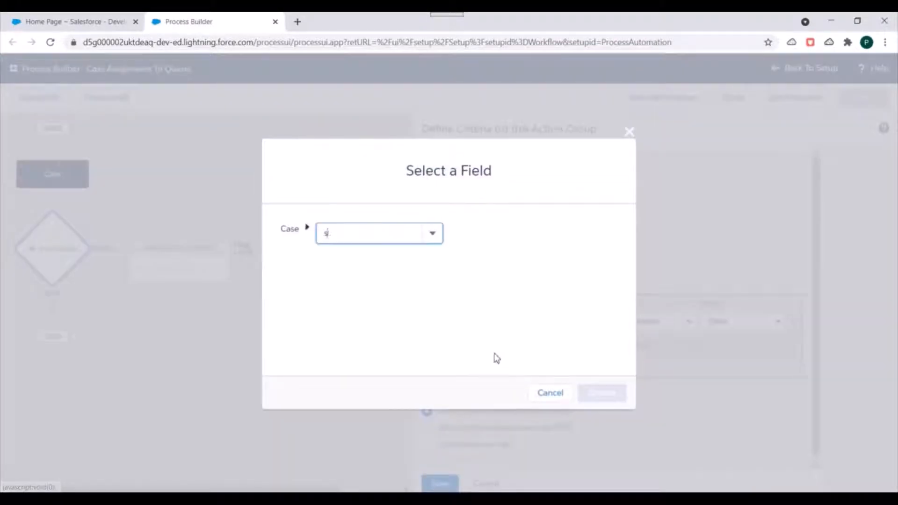
pyautogui.write('e].Status')
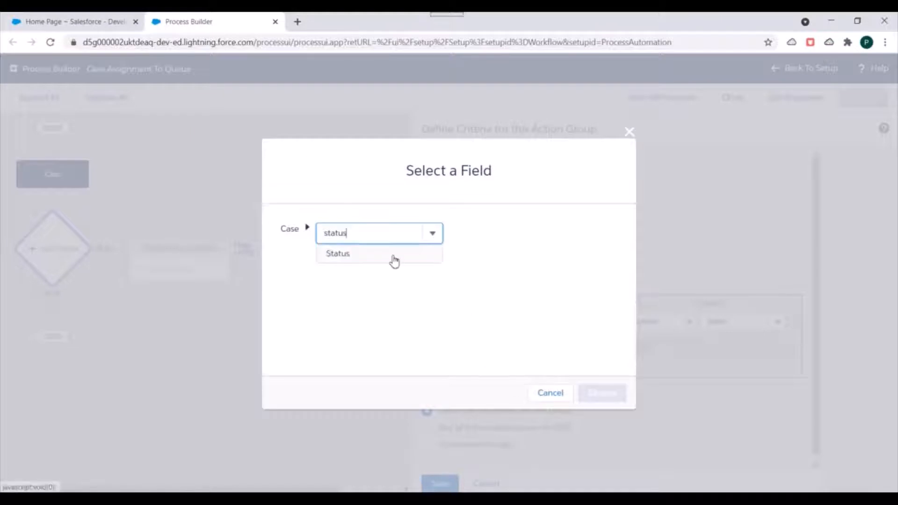
pyautogui.click(394, 261)
pyautogui.click(597, 392)
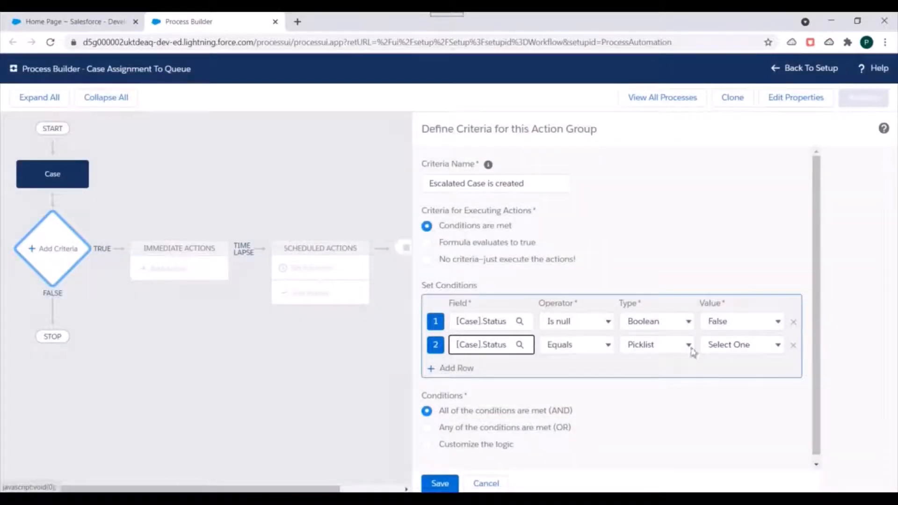
pyautogui.click(739, 346)
pyautogui.click(730, 395)
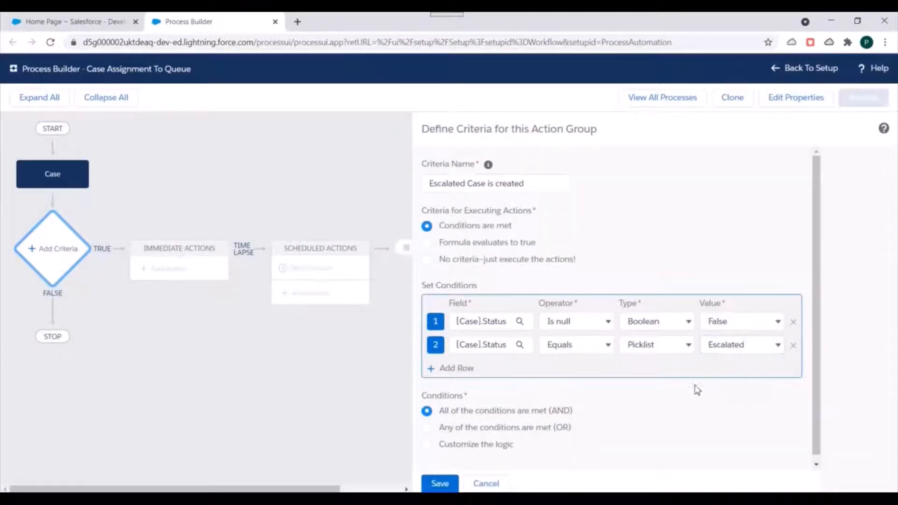
pyautogui.scroll(-1, 477, 413)
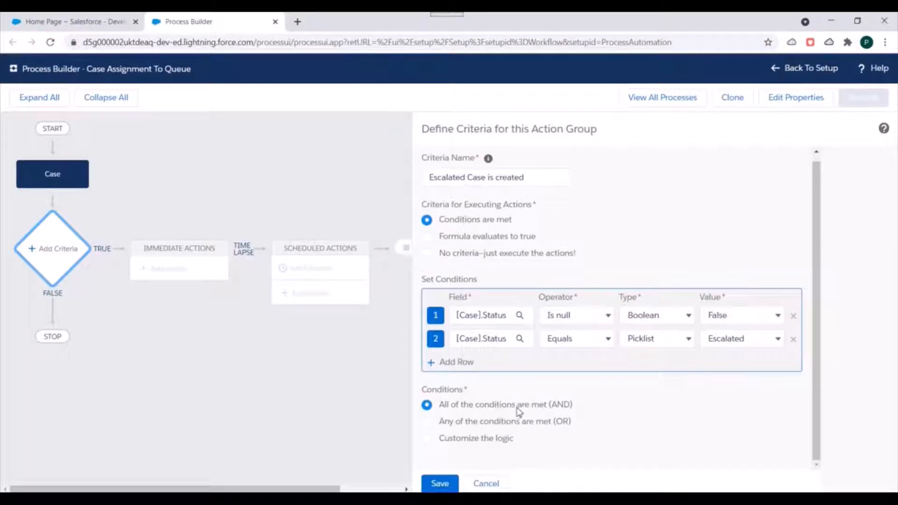
pyautogui.click(439, 484)
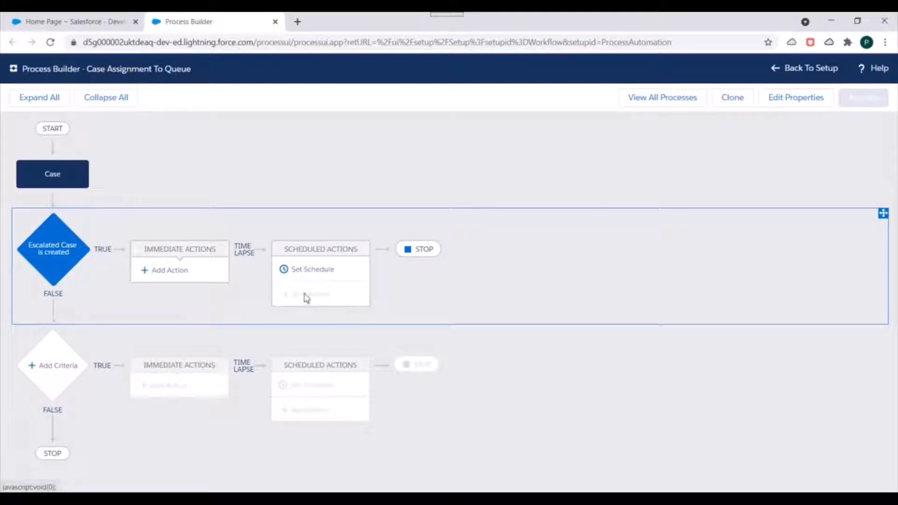
# - Open the schedule of the escalated-case scheduled actions and examine its available time units and date fields
pyautogui.click(319, 269)
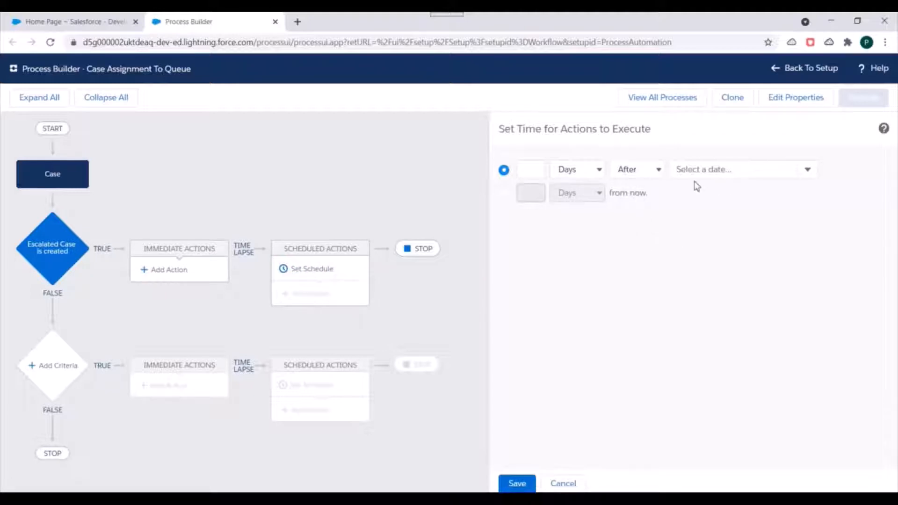
pyautogui.click(532, 171)
pyautogui.click(571, 174)
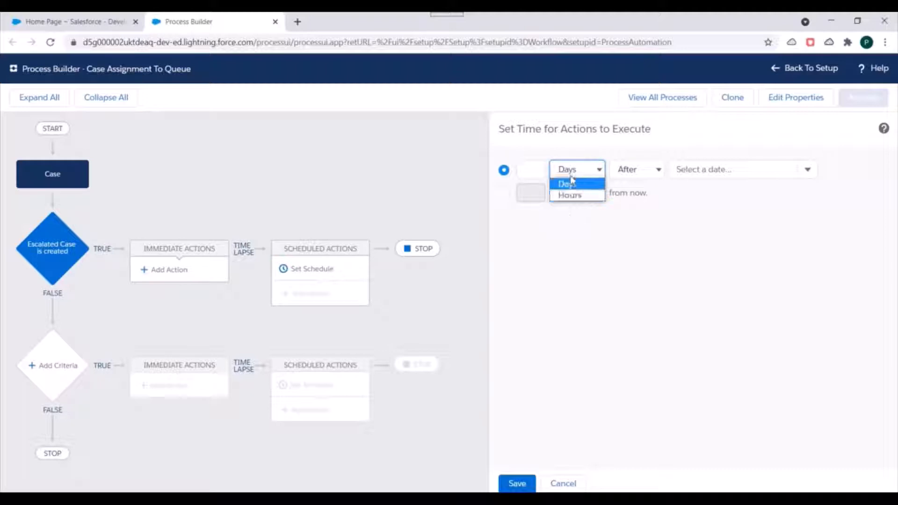
pyautogui.click(712, 169)
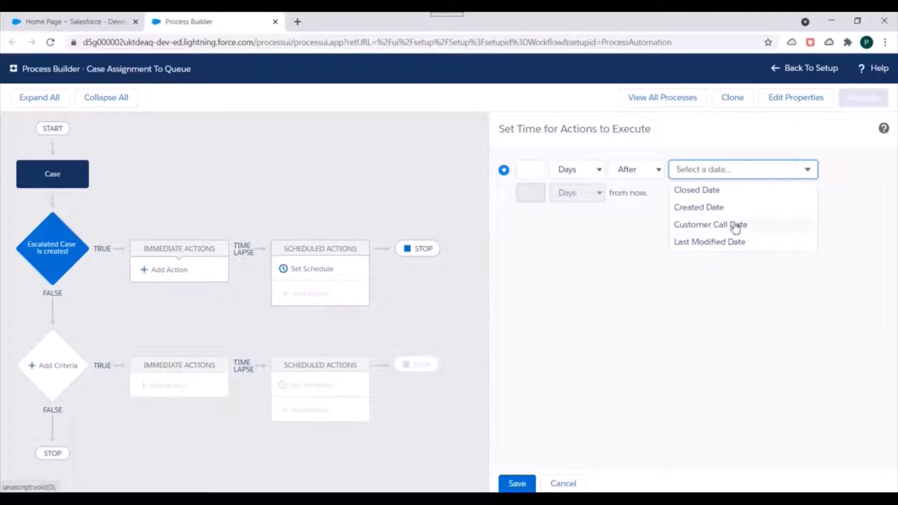
pyautogui.click(573, 268)
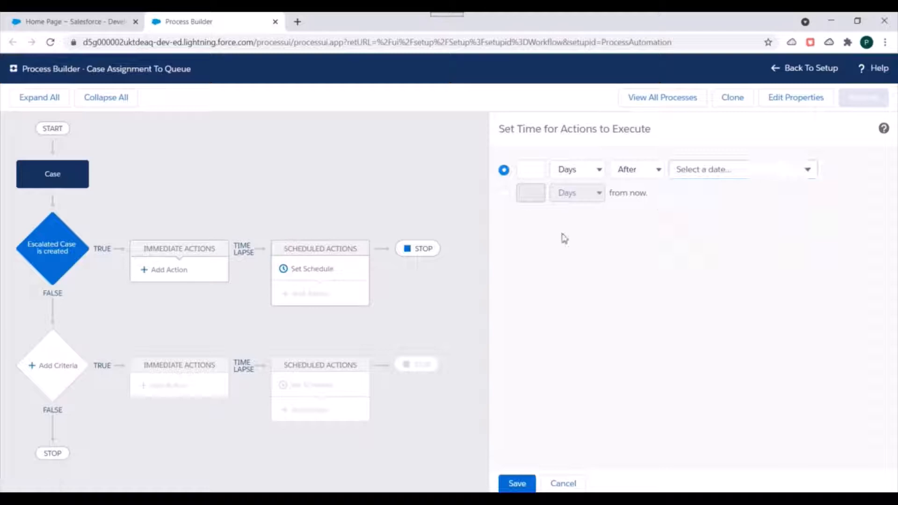
# - Try scheduling the actions 4 hours from now, and return to the schedule based on a date field
pyautogui.click(504, 194)
pyautogui.click(532, 192)
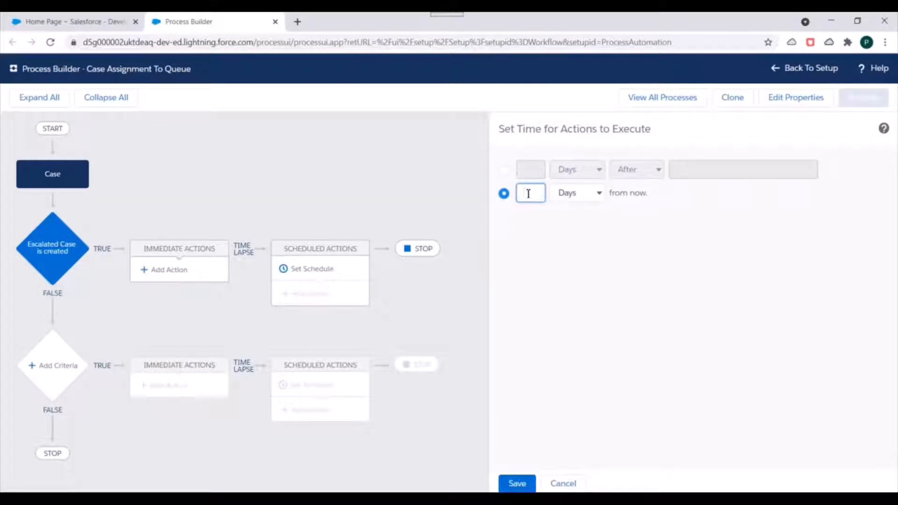
pyautogui.click(570, 195)
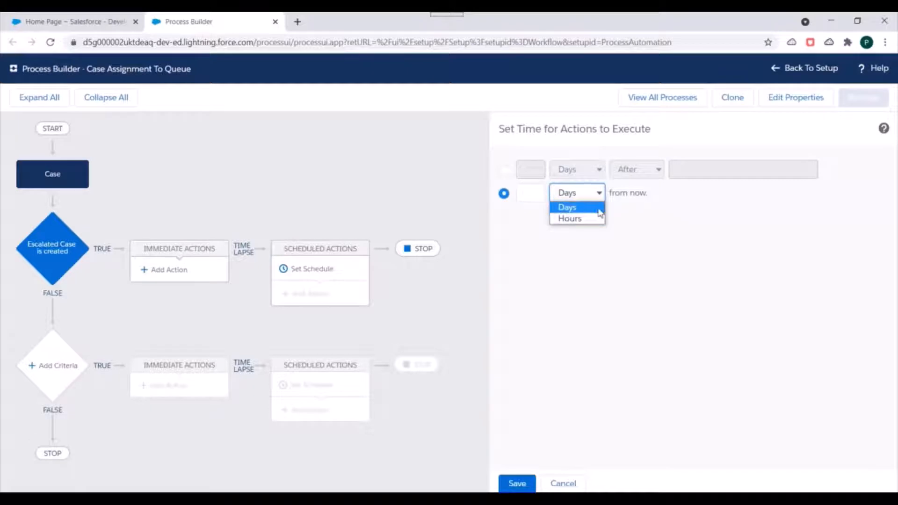
pyautogui.click(630, 196)
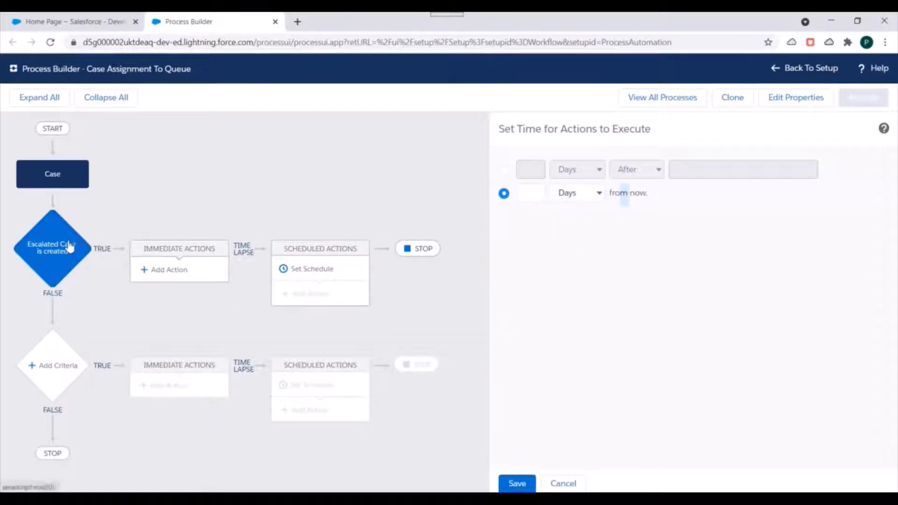
pyautogui.click(575, 195)
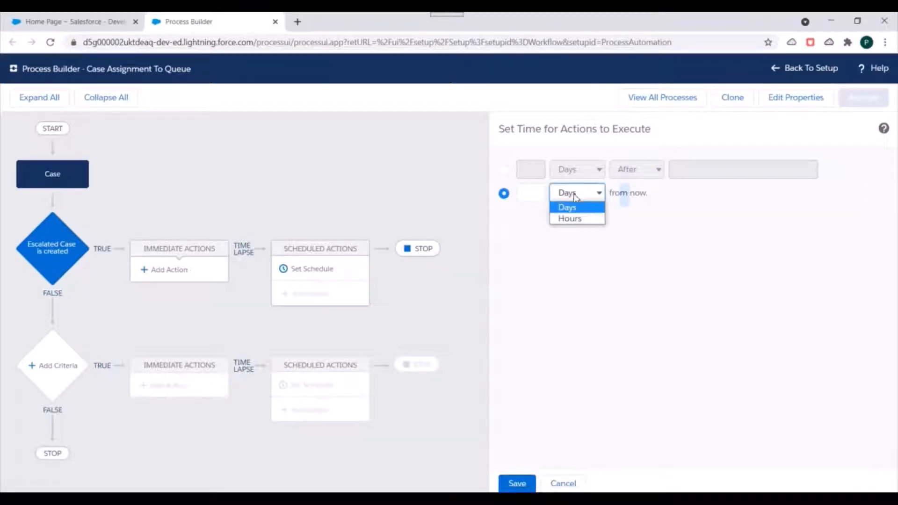
pyautogui.click(581, 222)
pyautogui.click(533, 191)
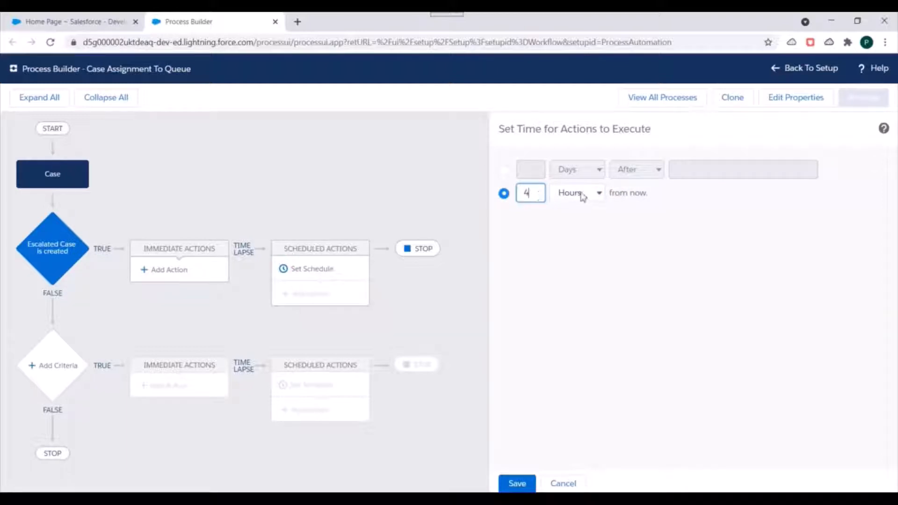
pyautogui.click(583, 196)
pyautogui.click(559, 206)
pyautogui.moveTo(538, 195); pyautogui.dragTo(524, 193)
pyautogui.click(504, 170)
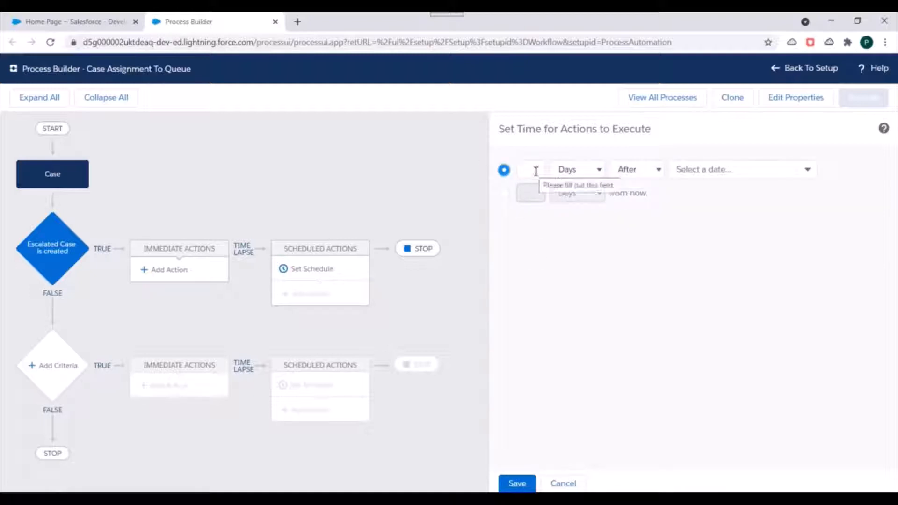
# - Schedule the escalated-case actions for 1 Hours After the Customer Call Date field, and save the schedule
pyautogui.moveTo(592, 499)
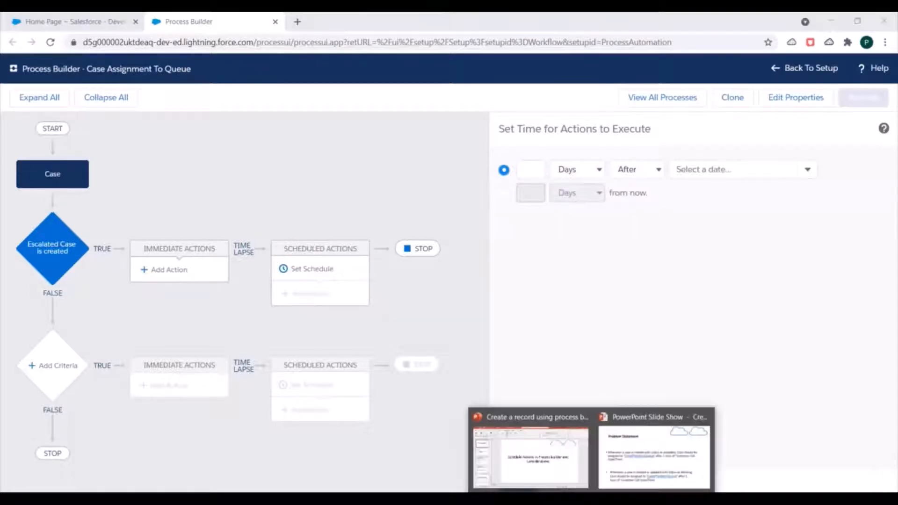
pyautogui.click(633, 459)
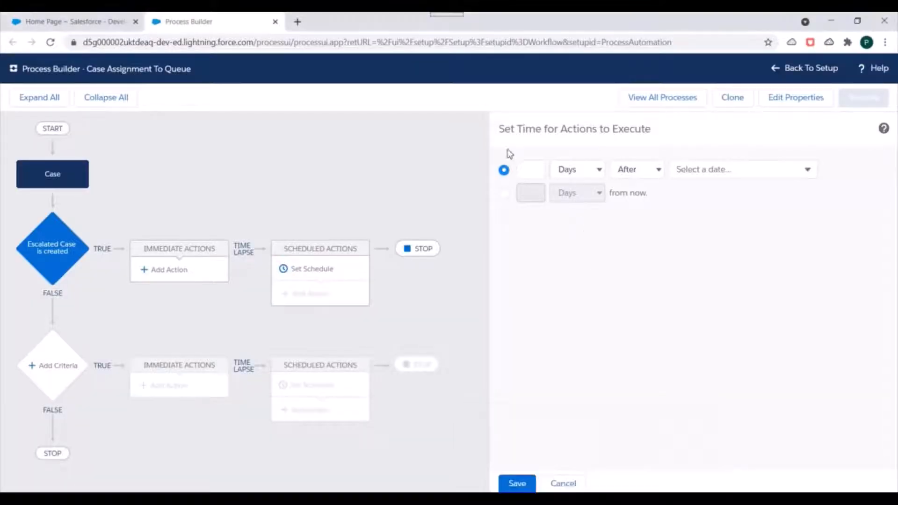
pyautogui.click(535, 172)
pyautogui.write('1')
pyautogui.click(583, 176)
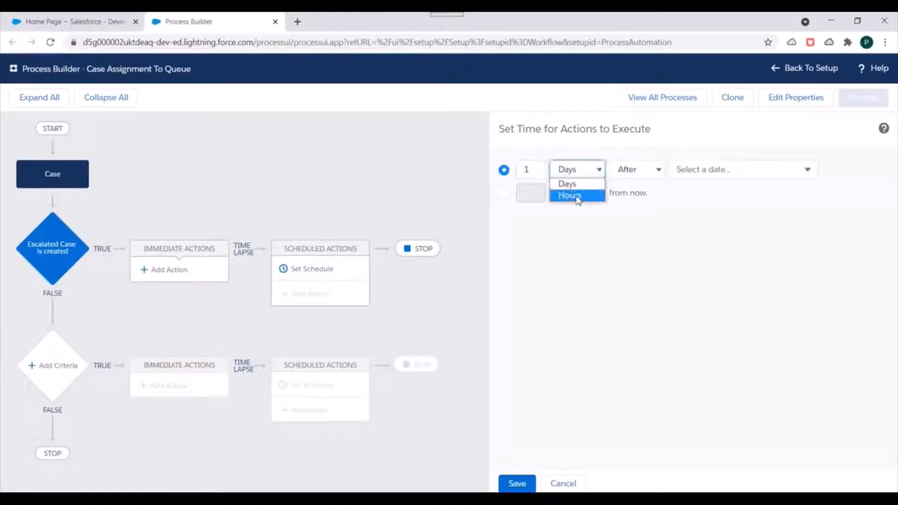
pyautogui.click(579, 197)
pyautogui.click(705, 172)
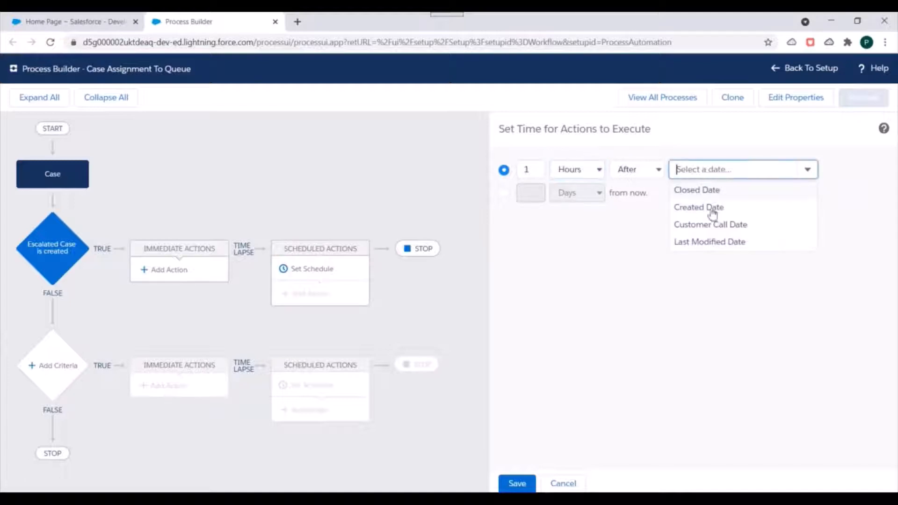
pyautogui.click(724, 229)
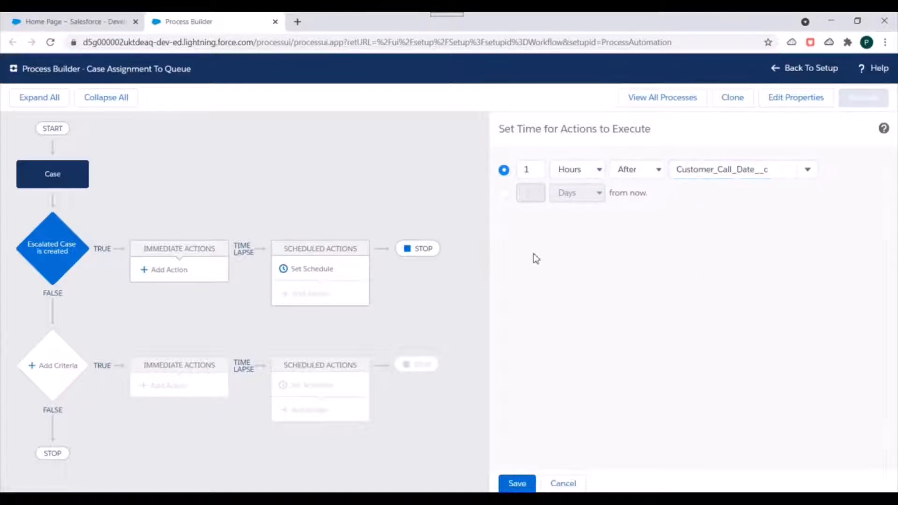
pyautogui.click(519, 486)
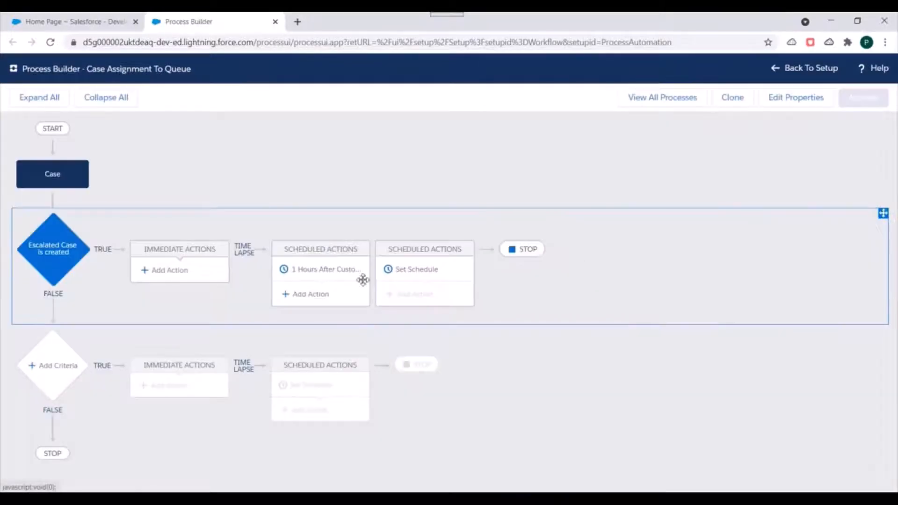
# - Add an Update Records action named Assign Case to the scheduled actions of the escalated-case criteria
pyautogui.click(321, 295)
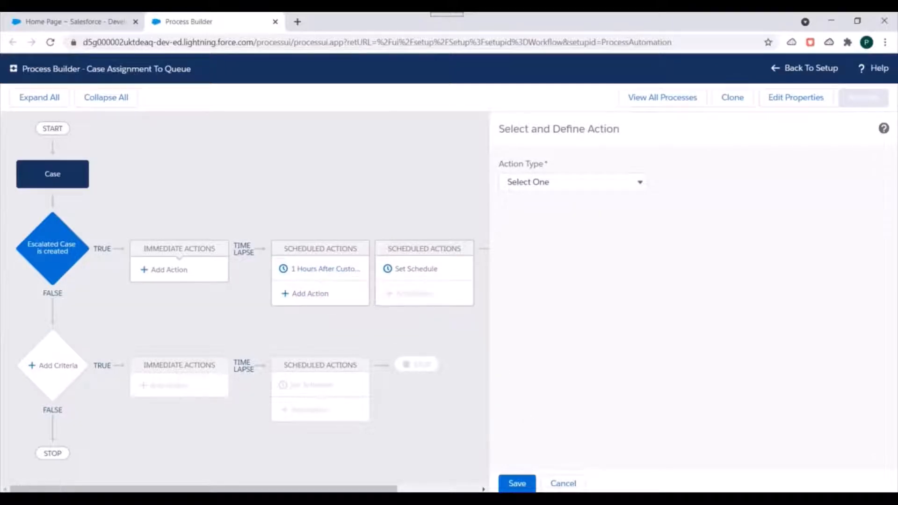
pyautogui.moveTo(620, 461)
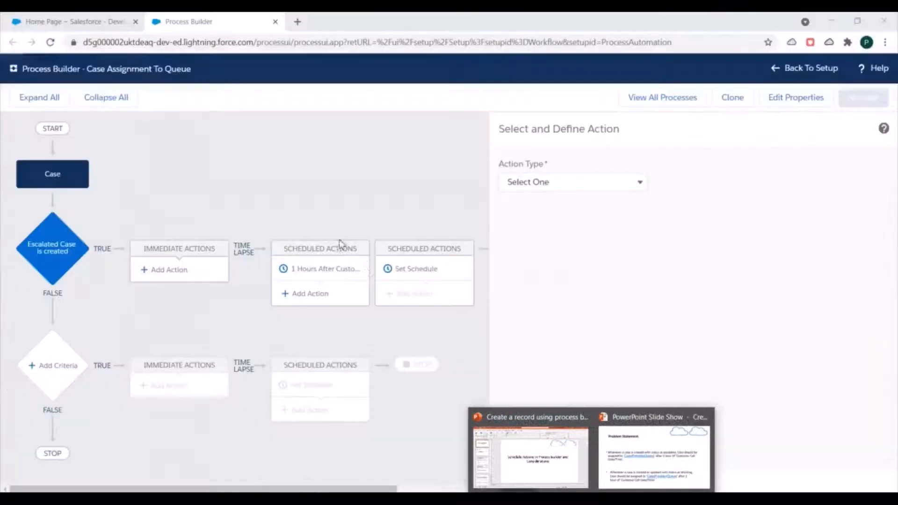
pyautogui.click(539, 181)
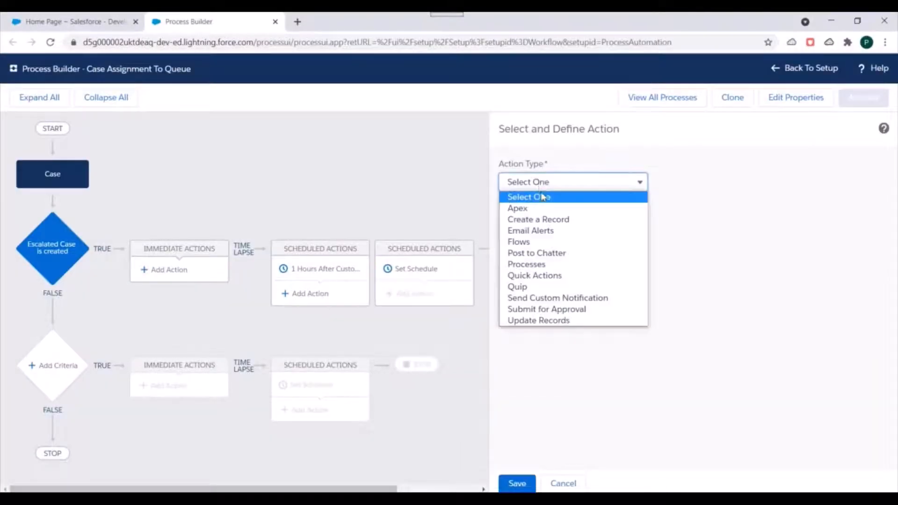
pyautogui.click(554, 322)
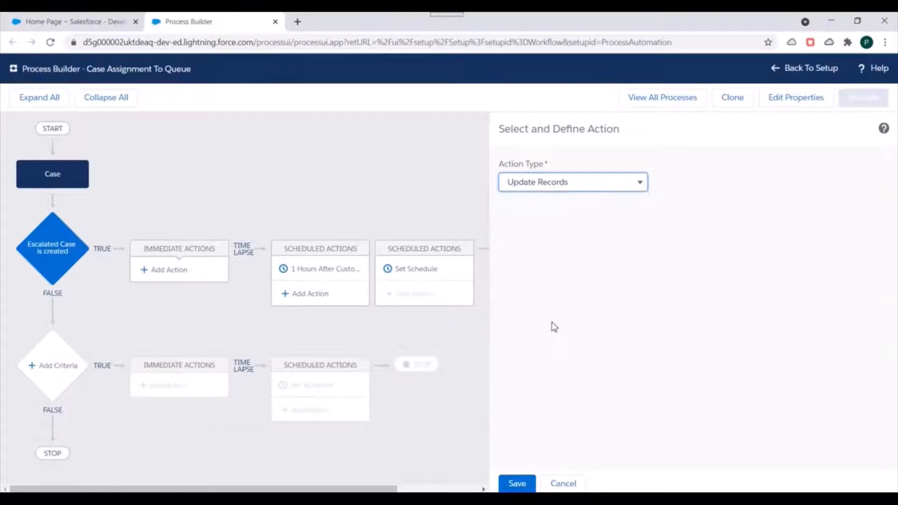
pyautogui.click(569, 229)
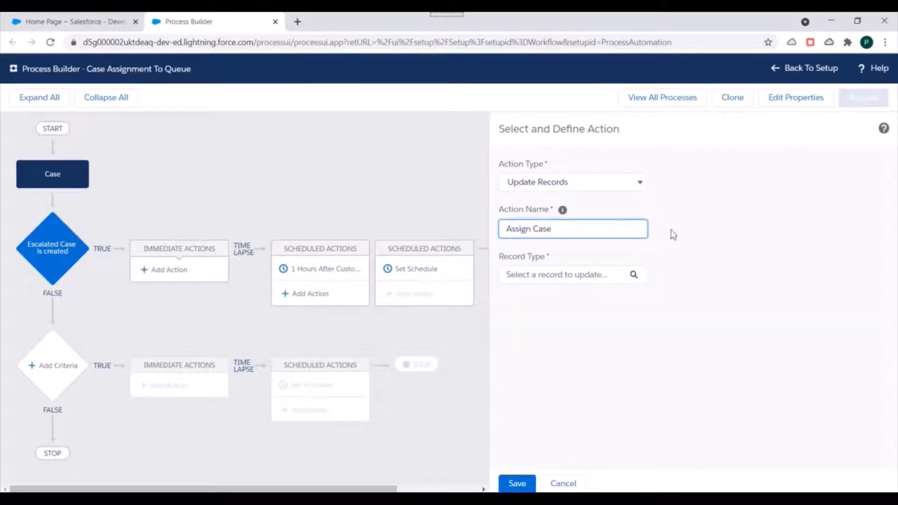
# - Choose the Case record that started the process as the record to update
pyautogui.click(586, 276)
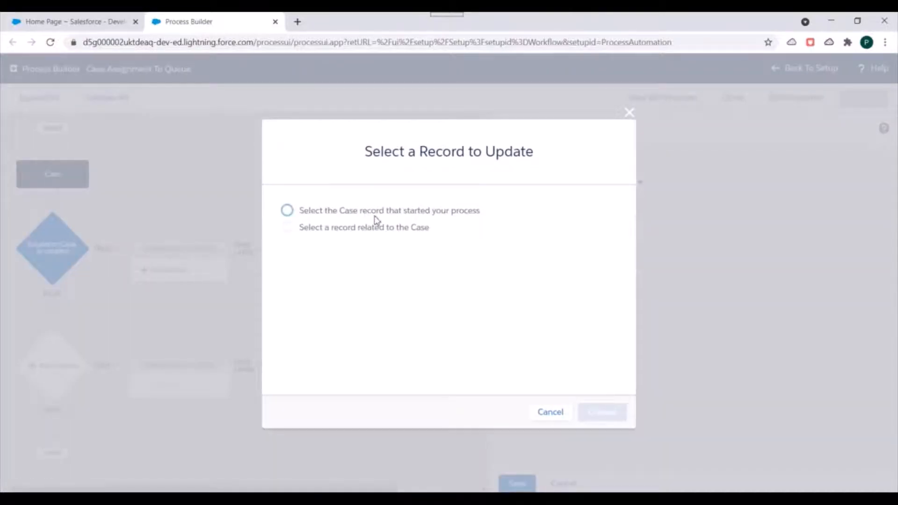
pyautogui.click(413, 215)
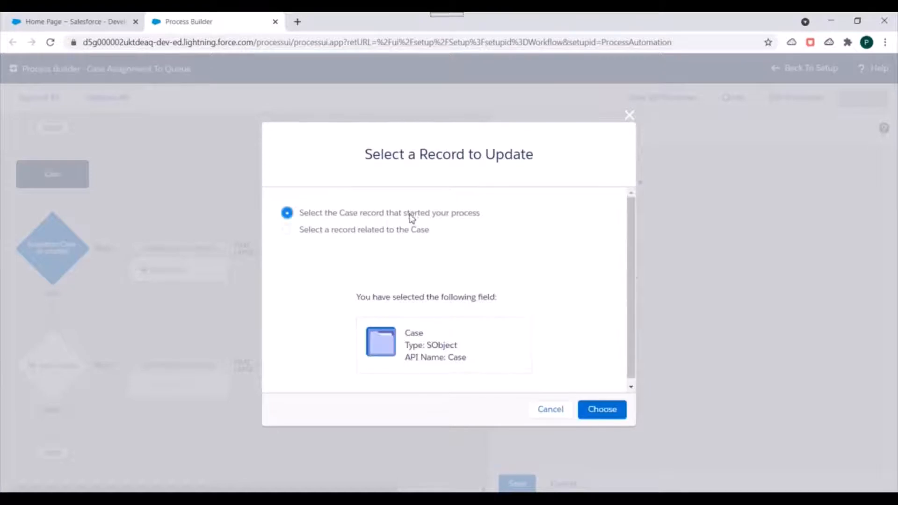
pyautogui.click(602, 410)
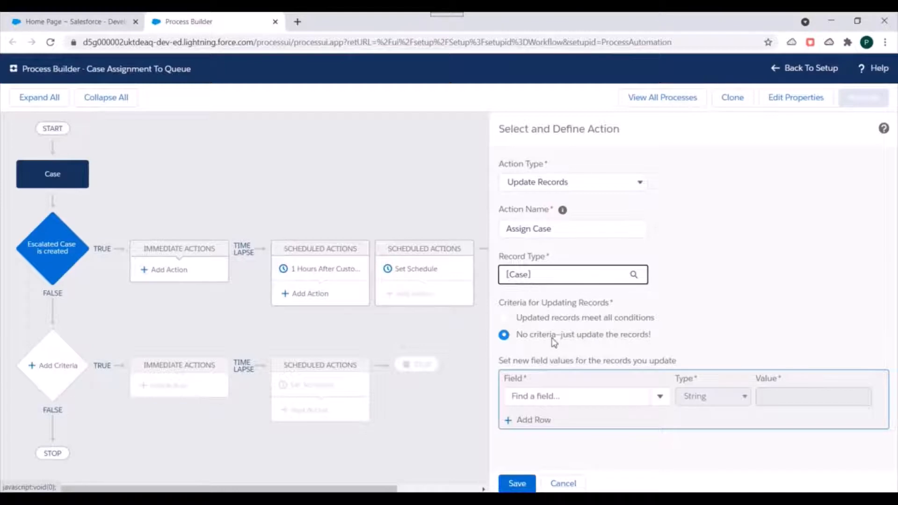
# - Set the case's Owner ID to the queue CasePredatorQueue, and save the Assign Case action
pyautogui.click(605, 399)
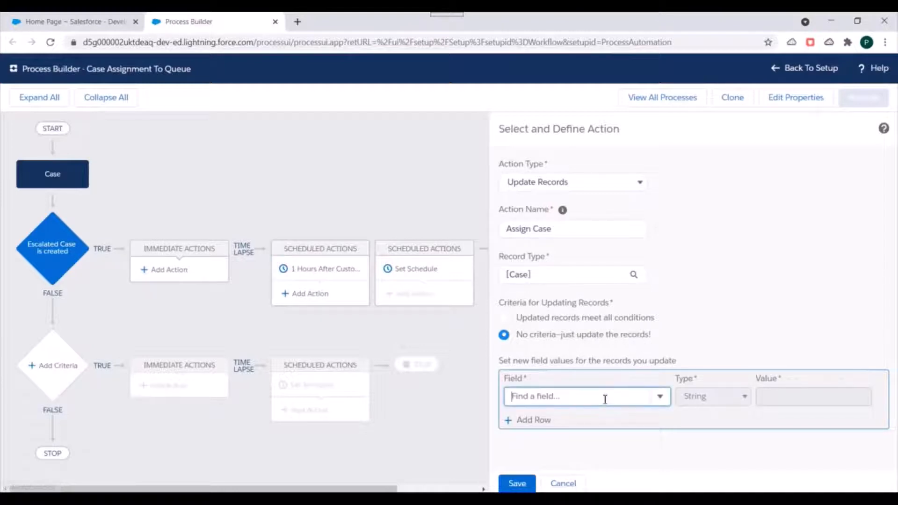
pyautogui.write('owner')
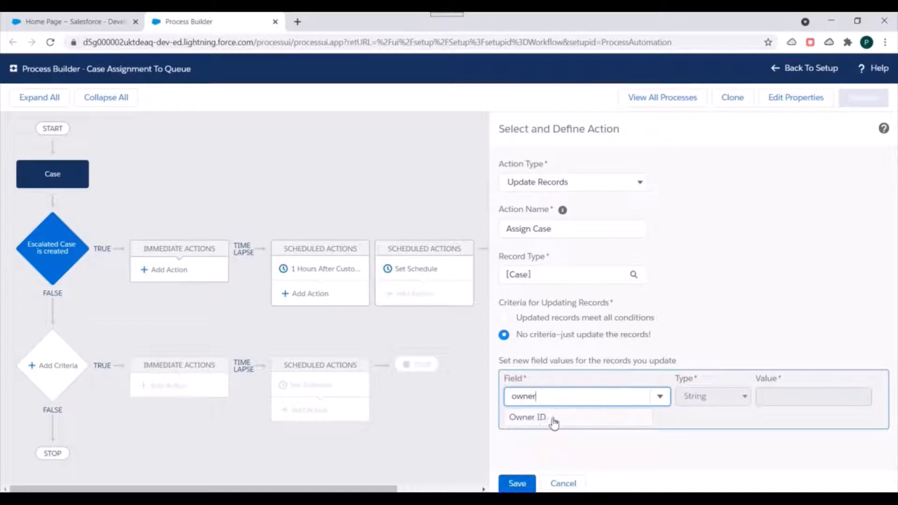
pyautogui.click(552, 418)
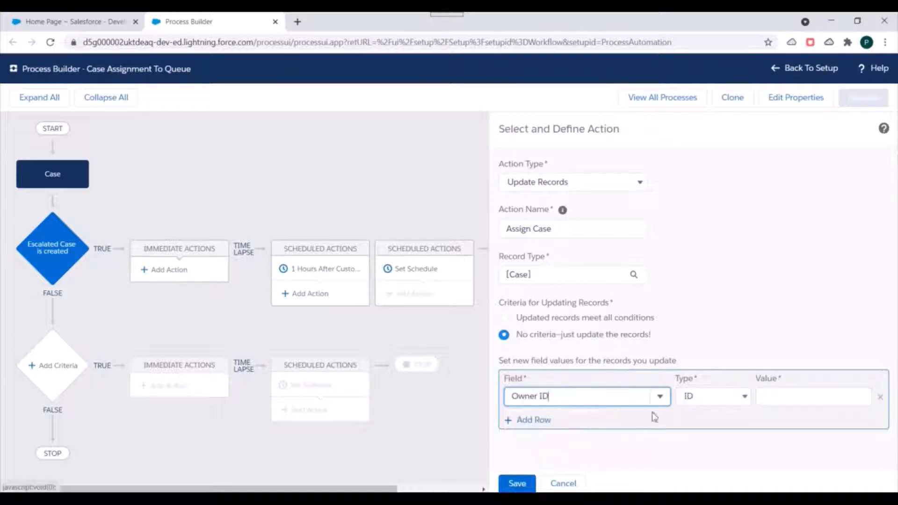
pyautogui.click(720, 403)
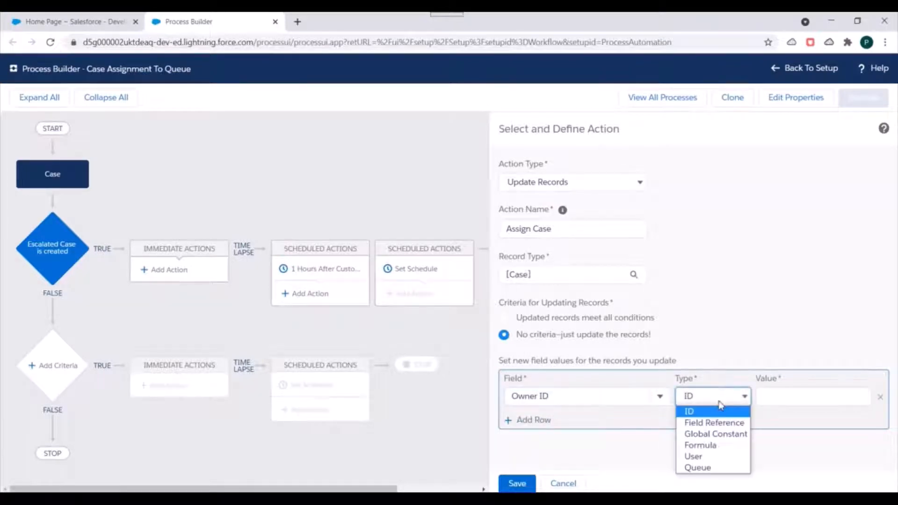
pyautogui.click(698, 468)
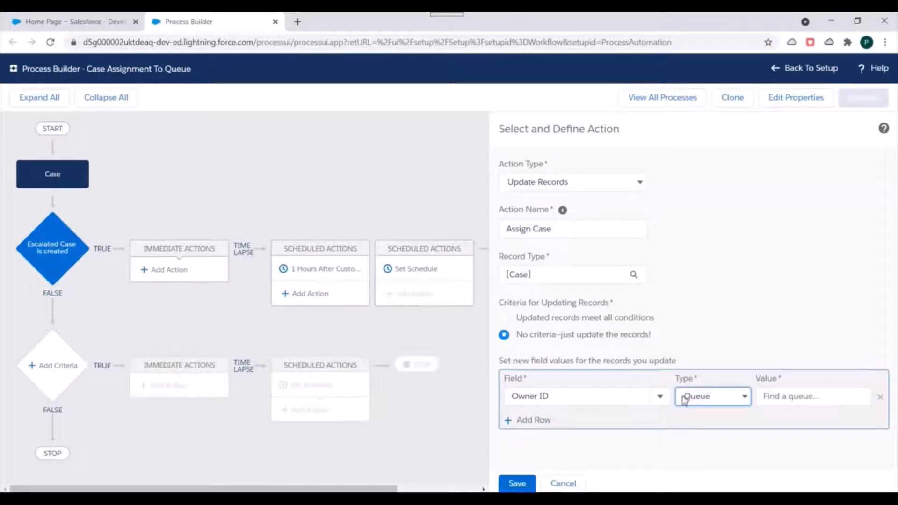
pyautogui.click(790, 397)
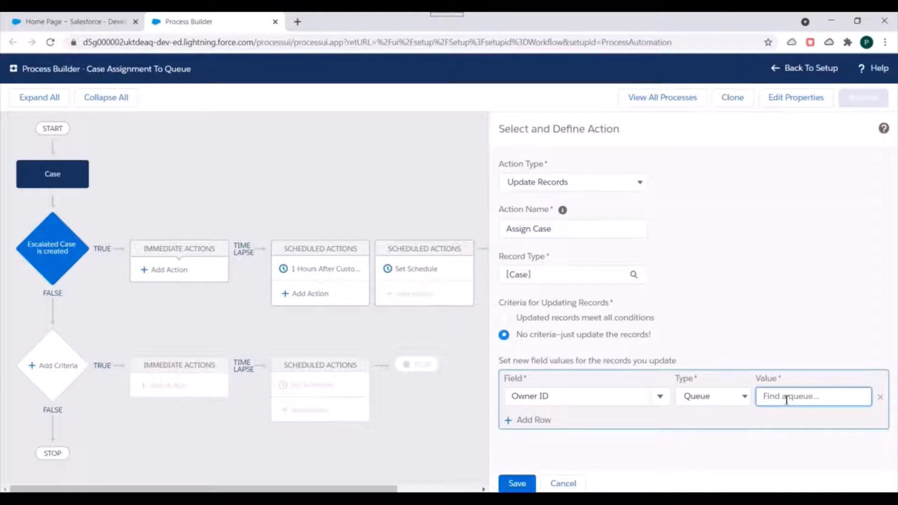
pyautogui.write('pred')
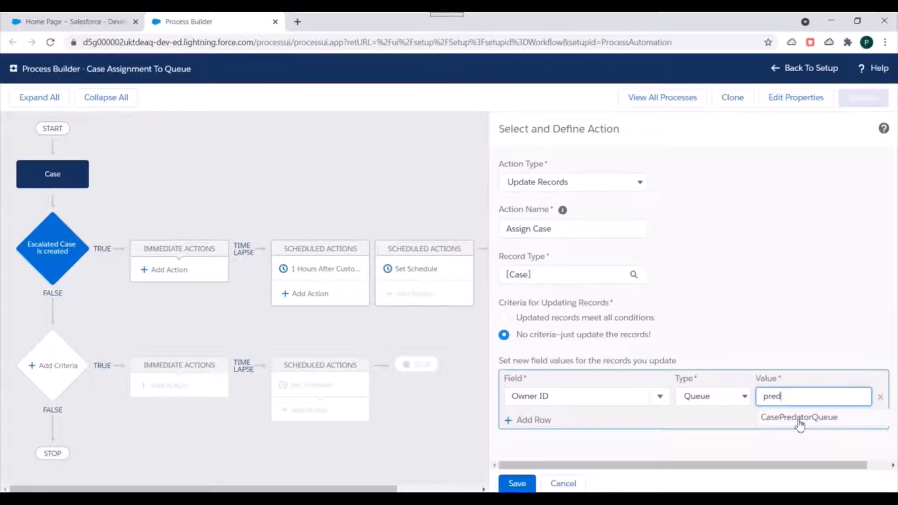
pyautogui.click(799, 418)
pyautogui.click(675, 444)
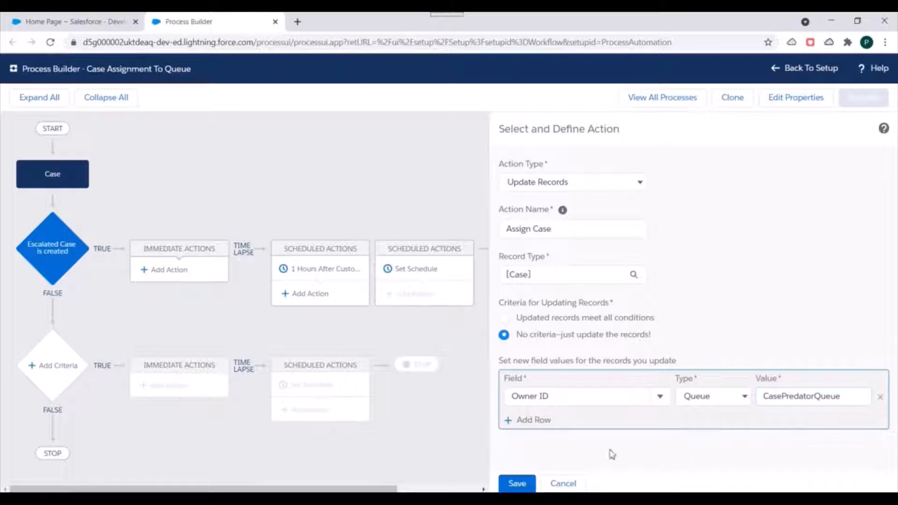
pyautogui.click(517, 484)
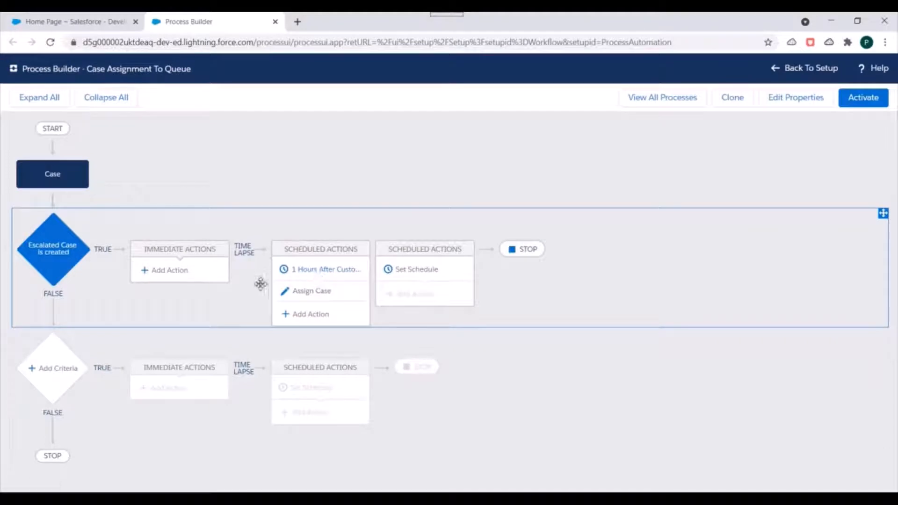
# - Activate the Case Assignment To Queue process and confirm the activation
pyautogui.click(858, 102)
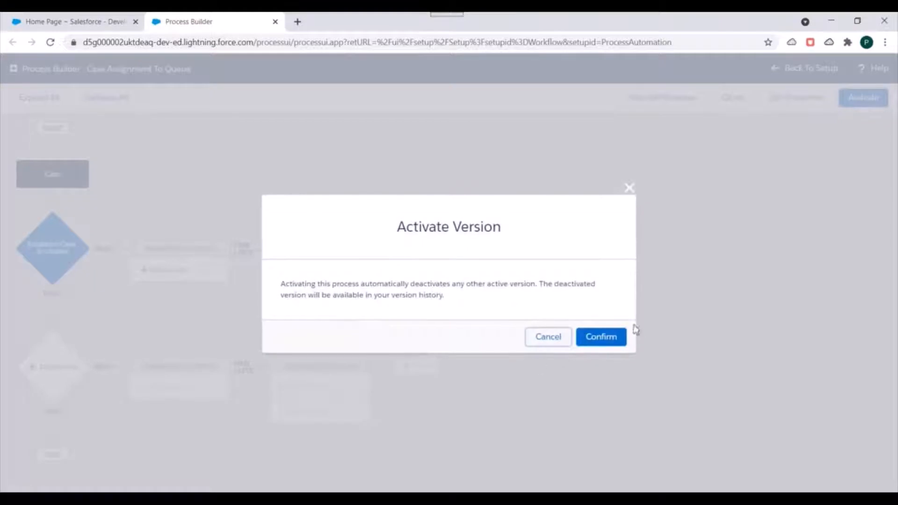
pyautogui.click(614, 336)
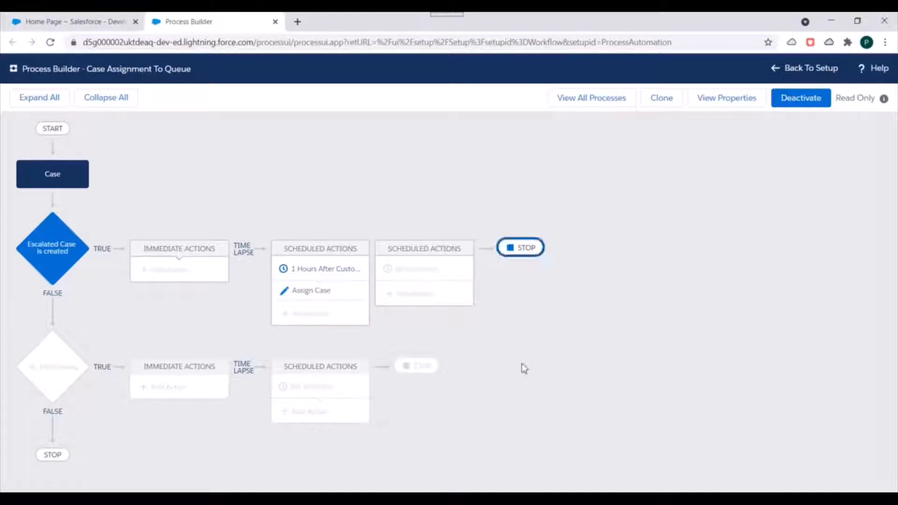
# - Review the problem statement and Schedule Actions Scenarios slides in PowerPoint, and compare them with the schedule saved in Process Builder
pyautogui.moveTo(592, 498)
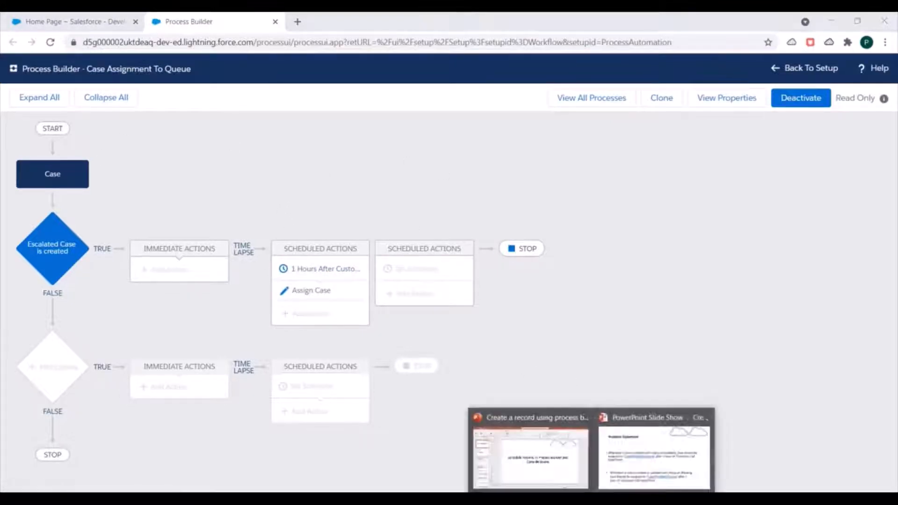
pyautogui.click(653, 467)
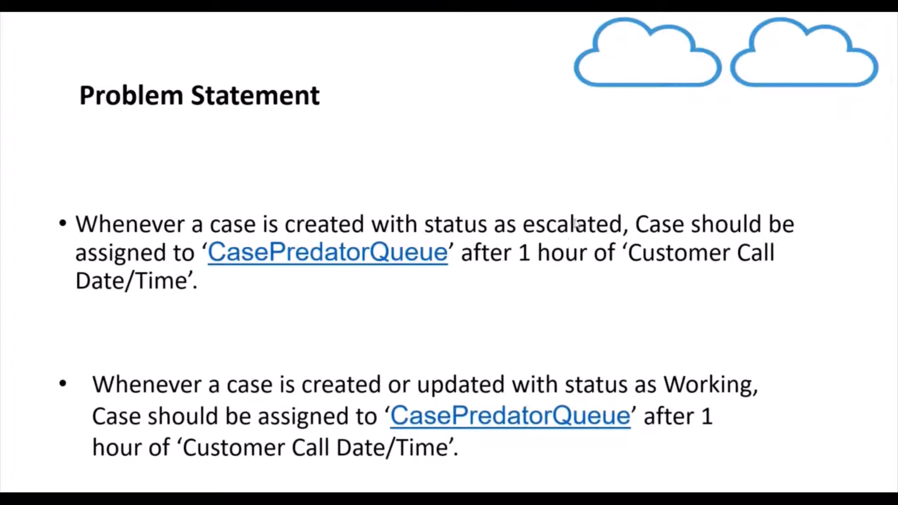
pyautogui.click(495, 174)
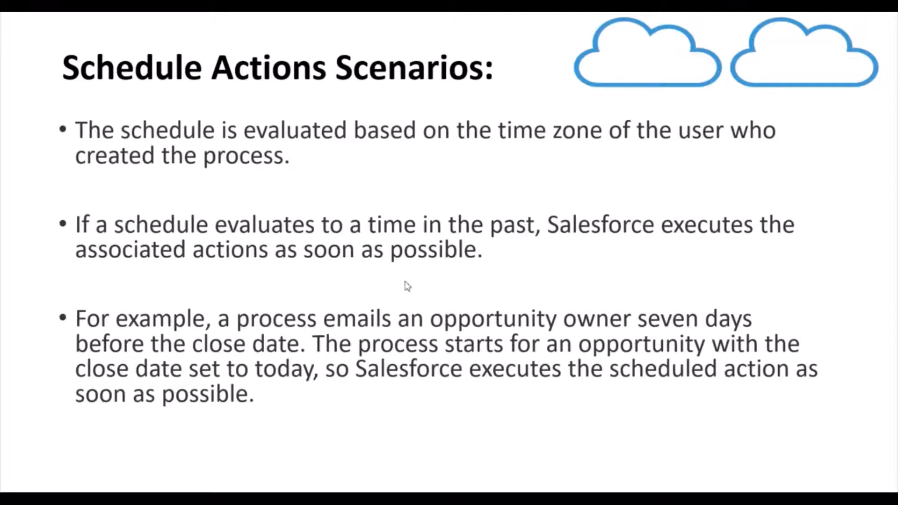
pyautogui.hotkey('alt', 'Tab')
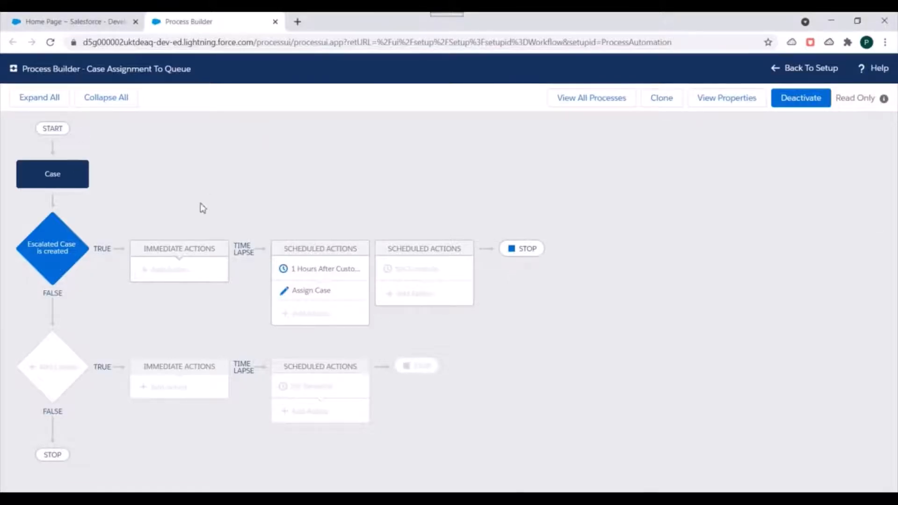
pyautogui.click(306, 273)
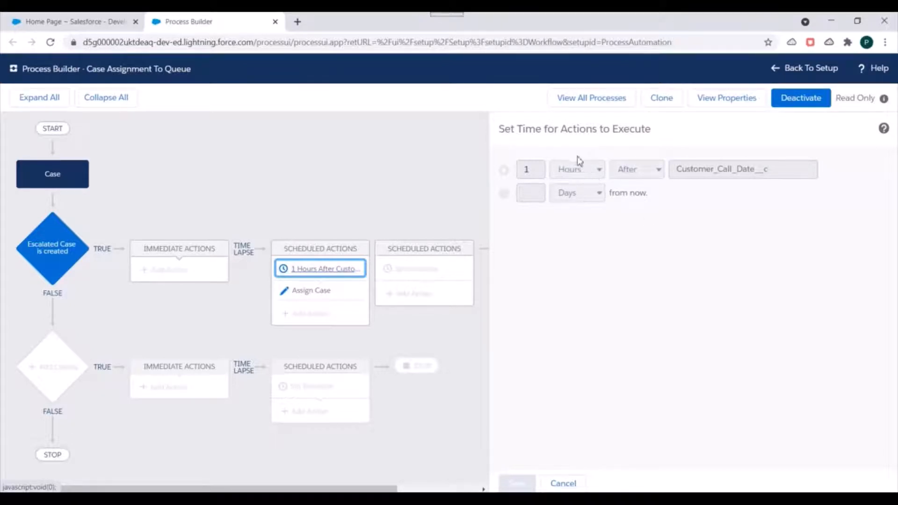
pyautogui.click(592, 498)
pyautogui.click(647, 465)
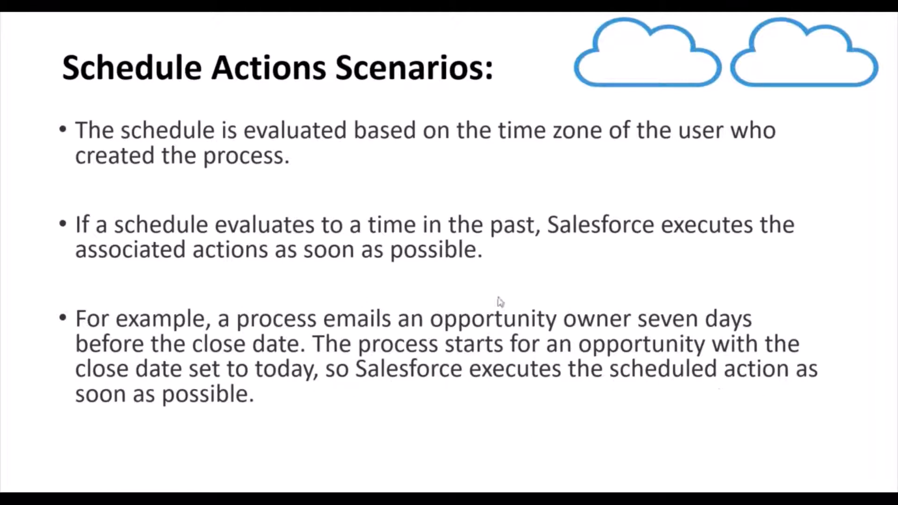
pyautogui.click(502, 238)
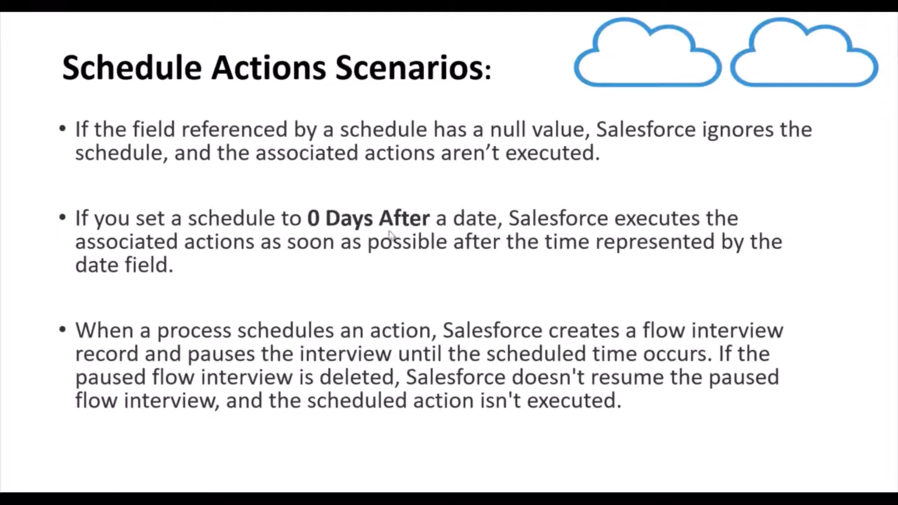
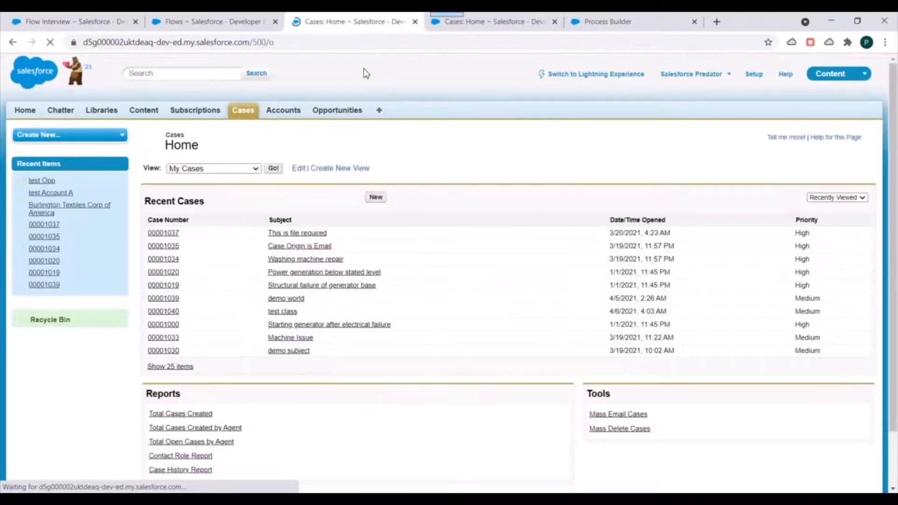
# - Refresh the Flows setup page and check its Paused and Waiting Interviews list
pyautogui.click(211, 22)
pyautogui.click(50, 42)
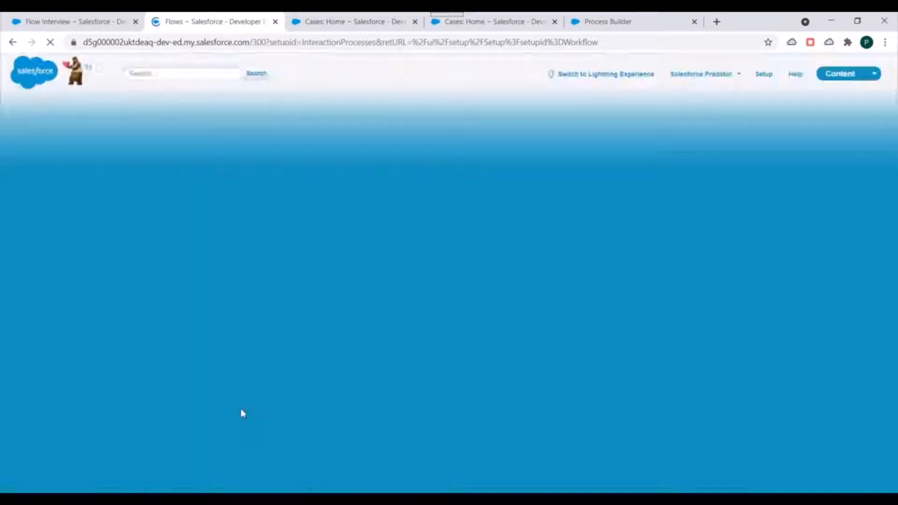
pyautogui.scroll(-4, 211, 364)
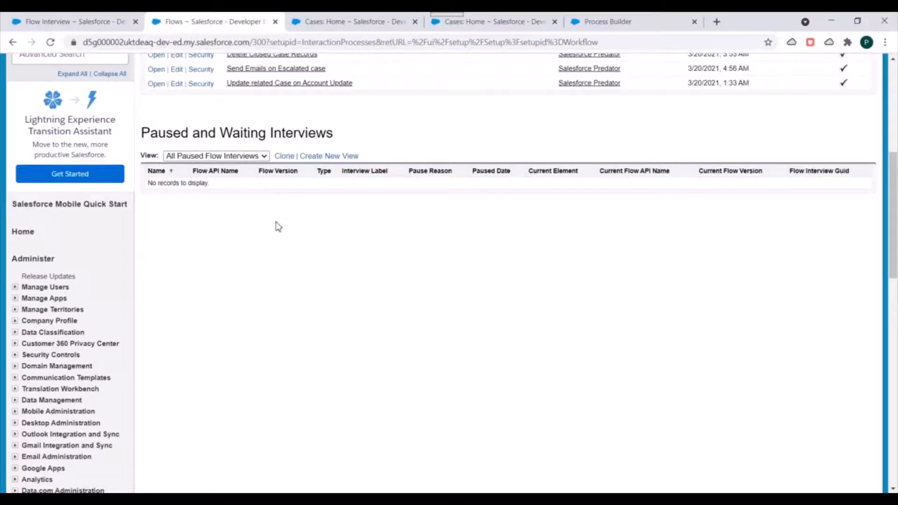
# - Review the PowerPoint slide about processes that start when a record is created
pyautogui.scroll(3, 278, 227)
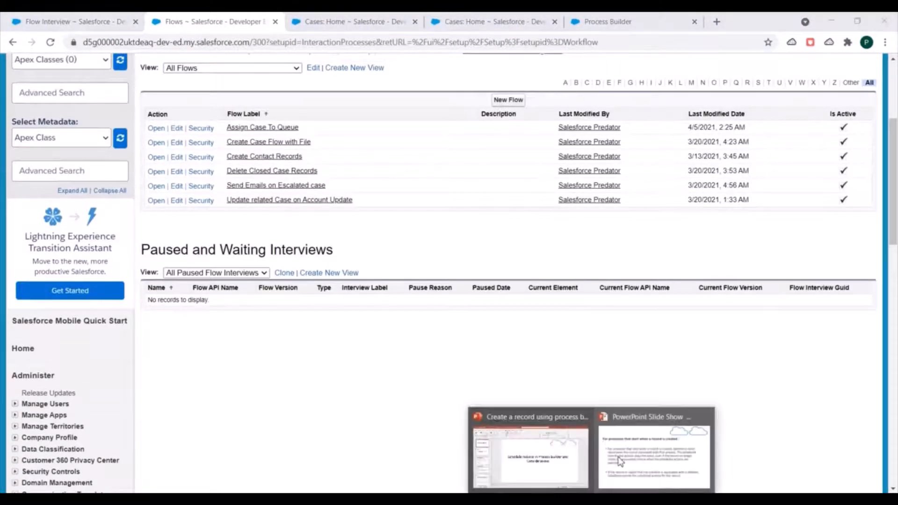
pyautogui.click(650, 456)
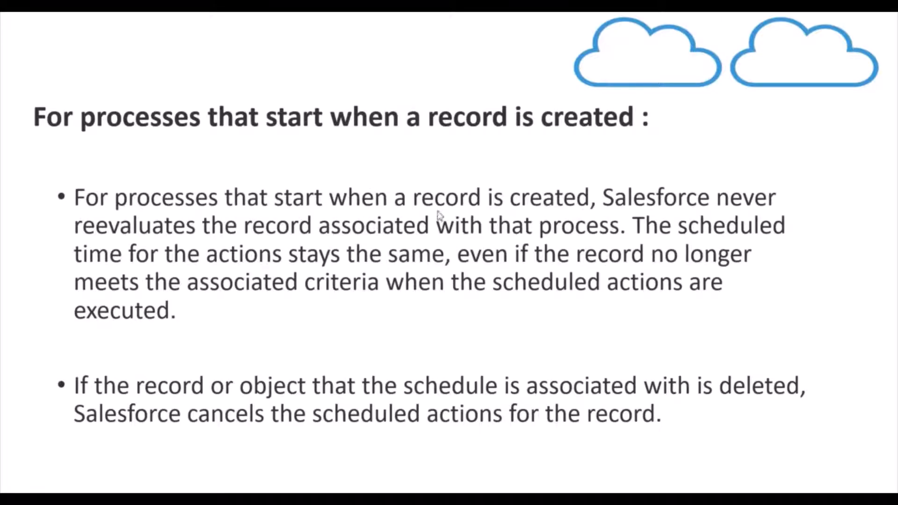
pyautogui.hotkey('alt', 'Tab')
# - Start a new case with the status Escalated and the case origin Phone
pyautogui.click(355, 21)
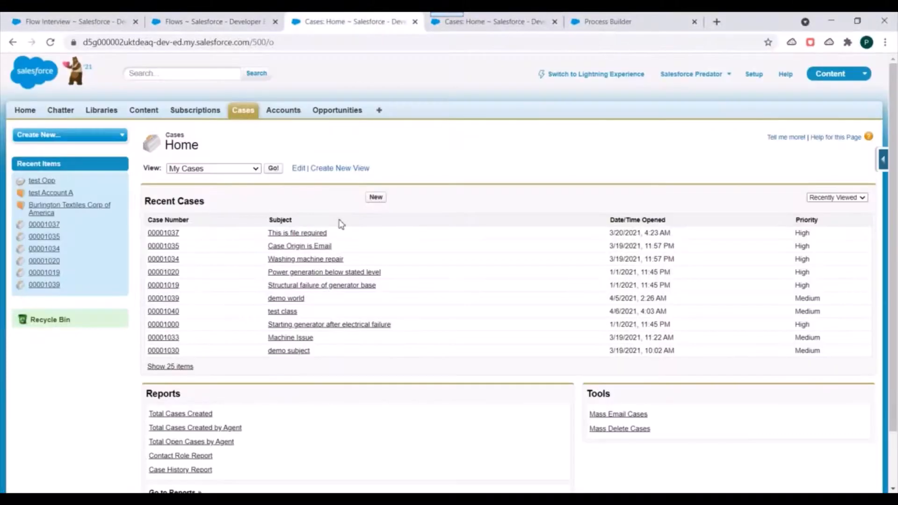
pyautogui.click(372, 198)
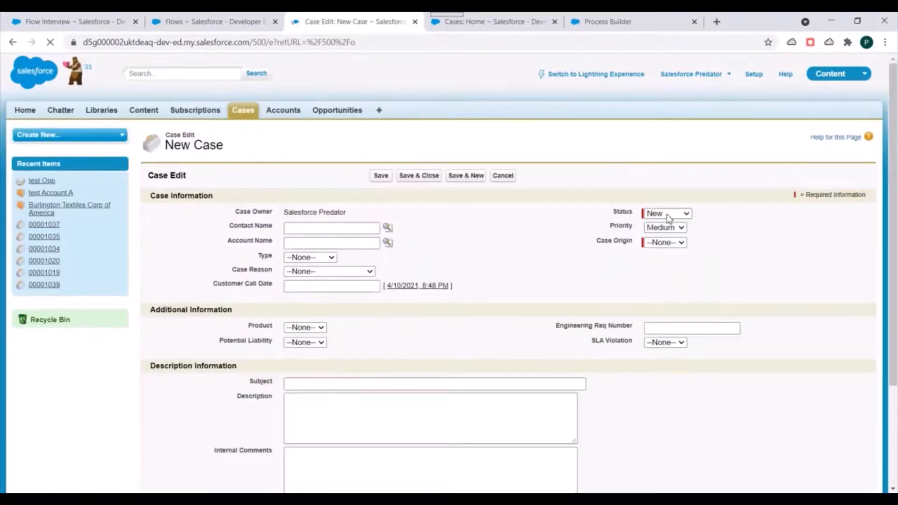
pyautogui.click(664, 213)
pyautogui.click(664, 244)
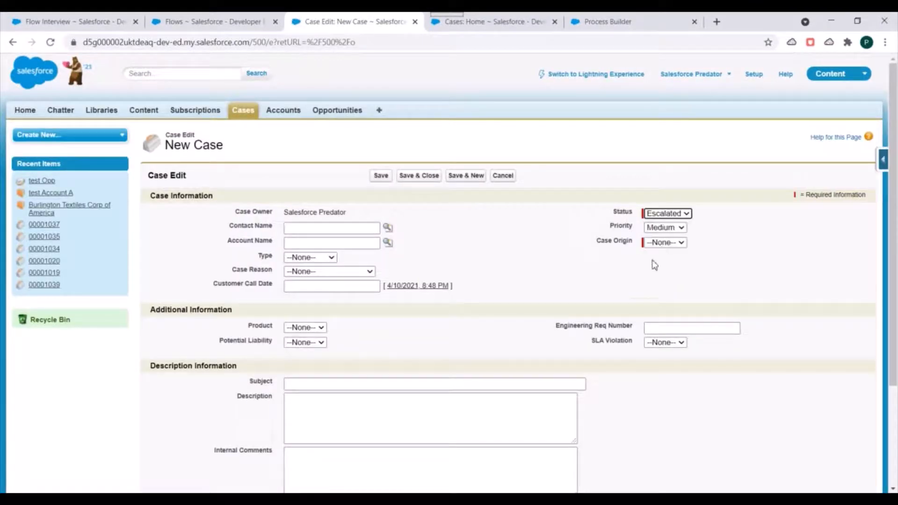
pyautogui.click(665, 242)
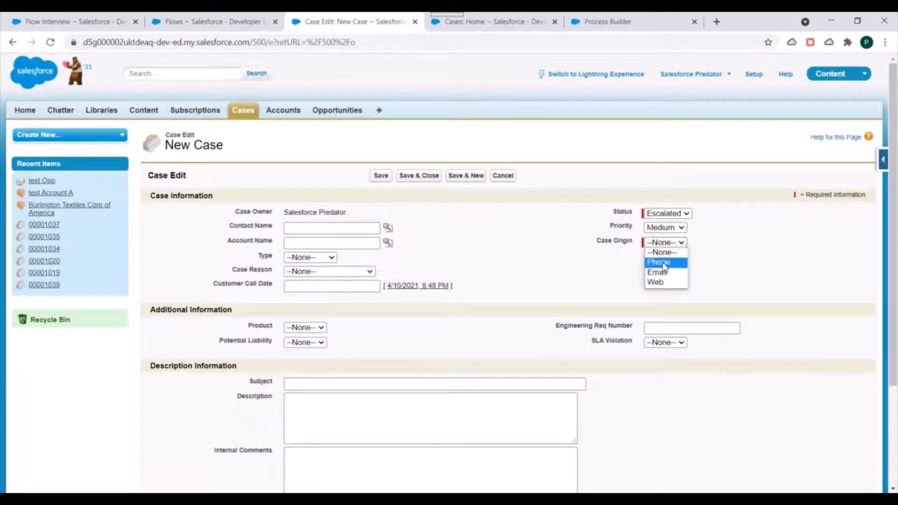
pyautogui.click(662, 261)
# - Set the new case's Customer Call Date to 4/10/2021, 8:48 PM, and save the case
pyautogui.scroll(-1, 323, 302)
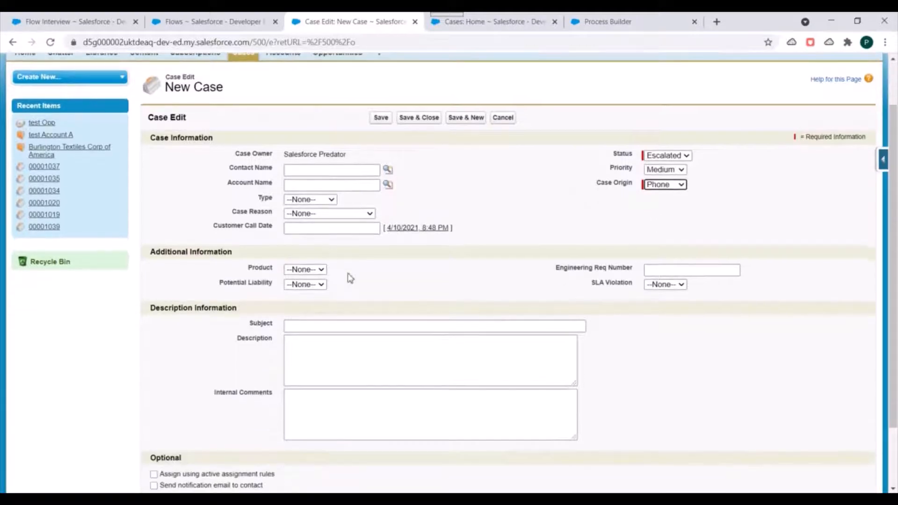
pyautogui.click(412, 228)
pyautogui.scroll(1, 379, 275)
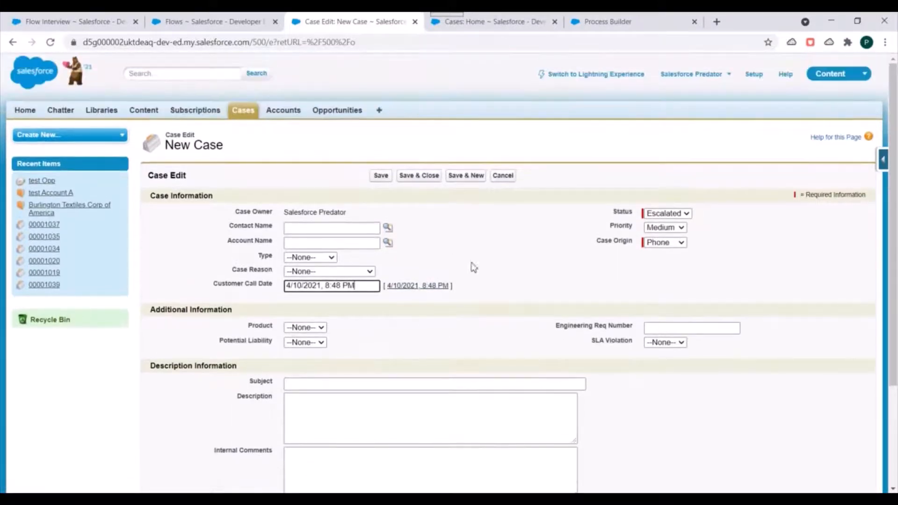
pyautogui.click(380, 177)
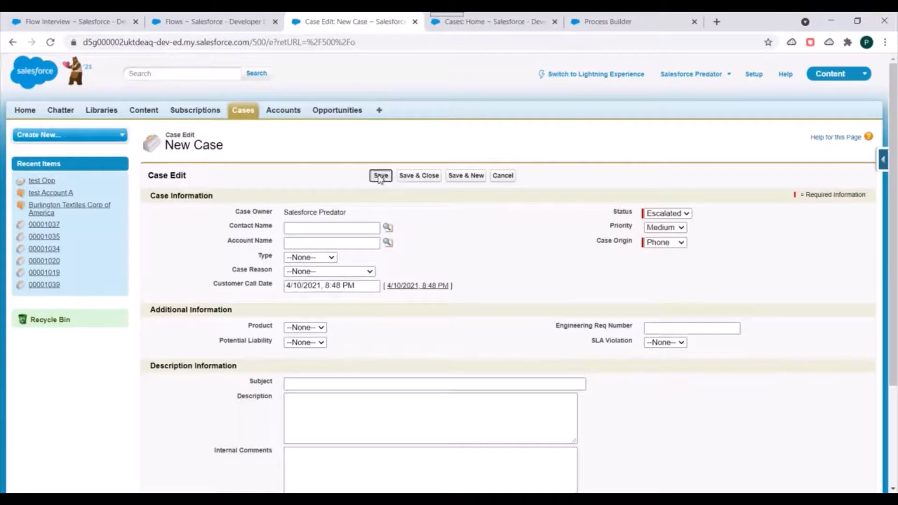
# - Refresh the Flows setup page and check the Paused and Waiting Interviews list for a Case_Assignment_To_Queue entry
pyautogui.click(190, 20)
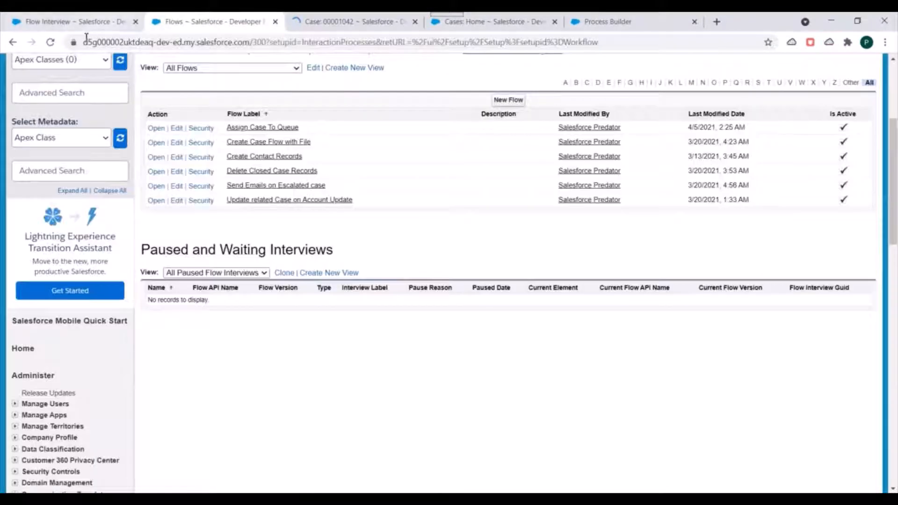
pyautogui.click(50, 43)
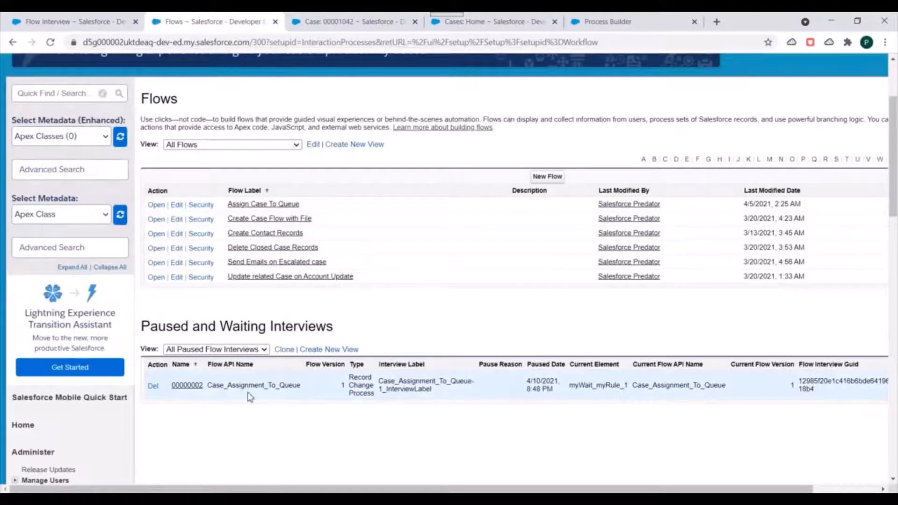
pyautogui.doubleClick(245, 388)
# - Compare the new case's details with the schedule and the Escalated Case is created criteria in Process Builder
pyautogui.hotkey('ctrl', 'Tab')
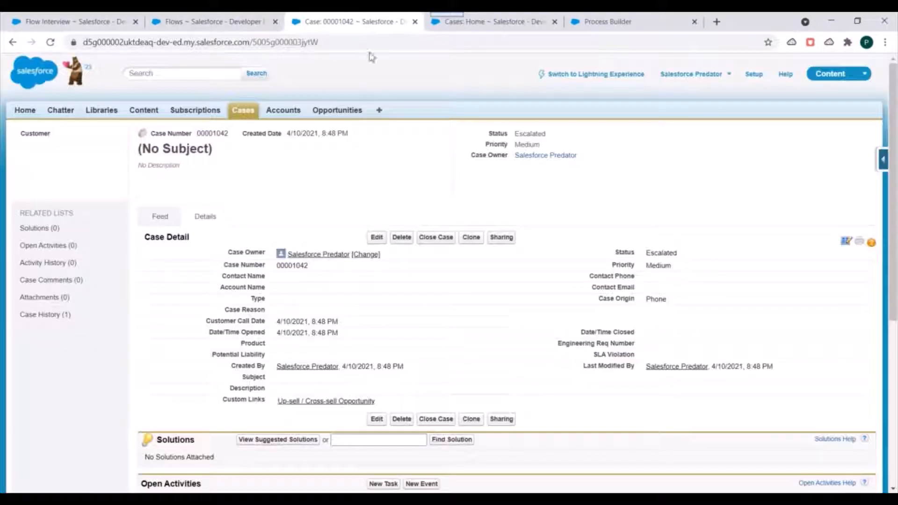
pyautogui.scroll(-3, 506, 176)
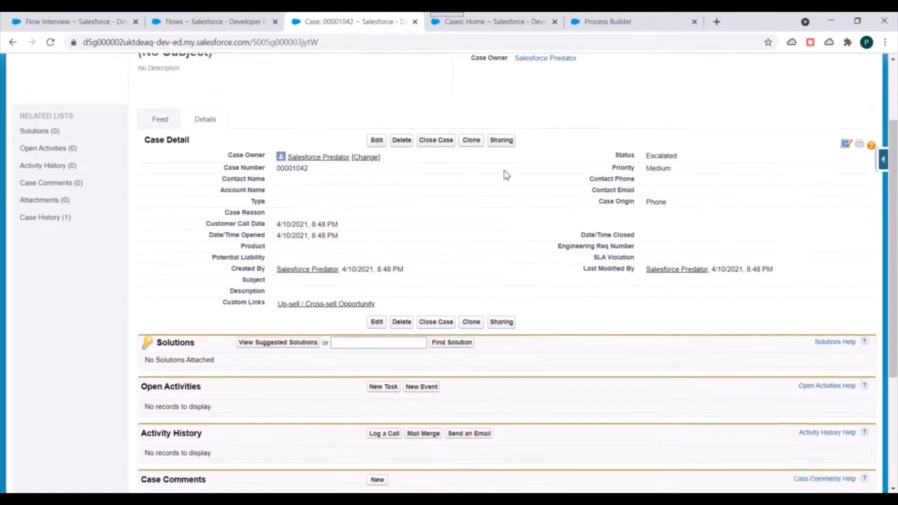
pyautogui.click(538, 19)
pyautogui.moveTo(601, 18); pyautogui.dragTo(480, 16)
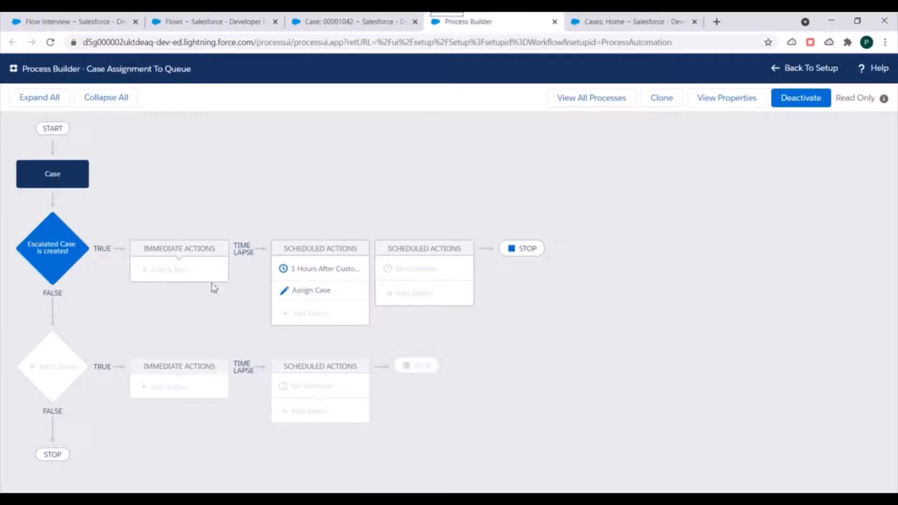
pyautogui.click(322, 276)
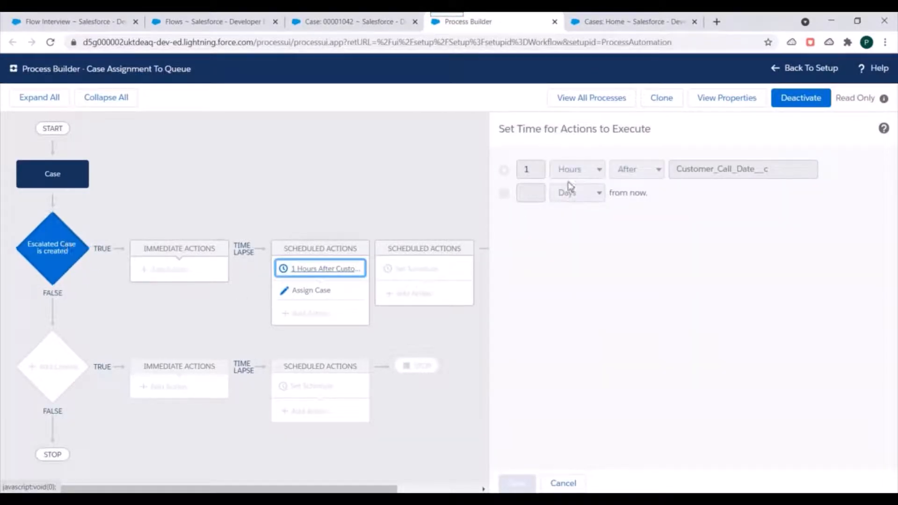
pyautogui.click(52, 248)
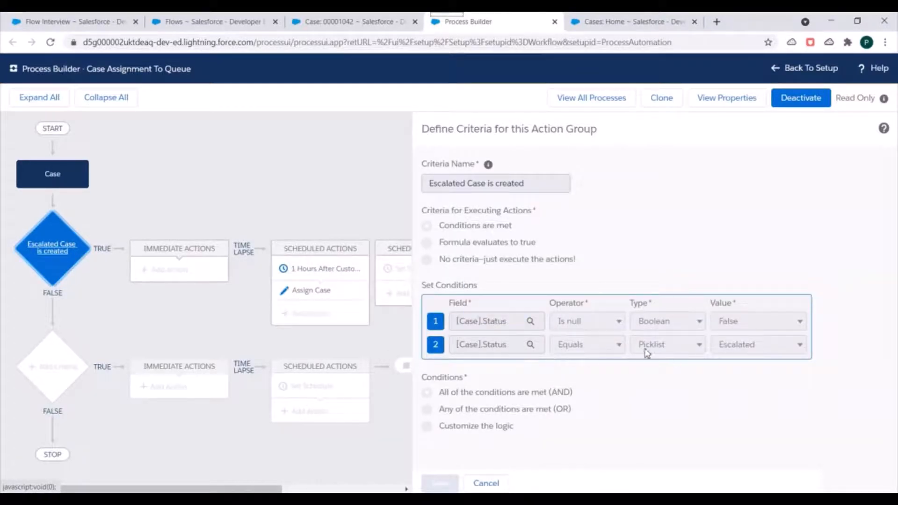
# - Change the test case's status to New and save the record
pyautogui.click(347, 22)
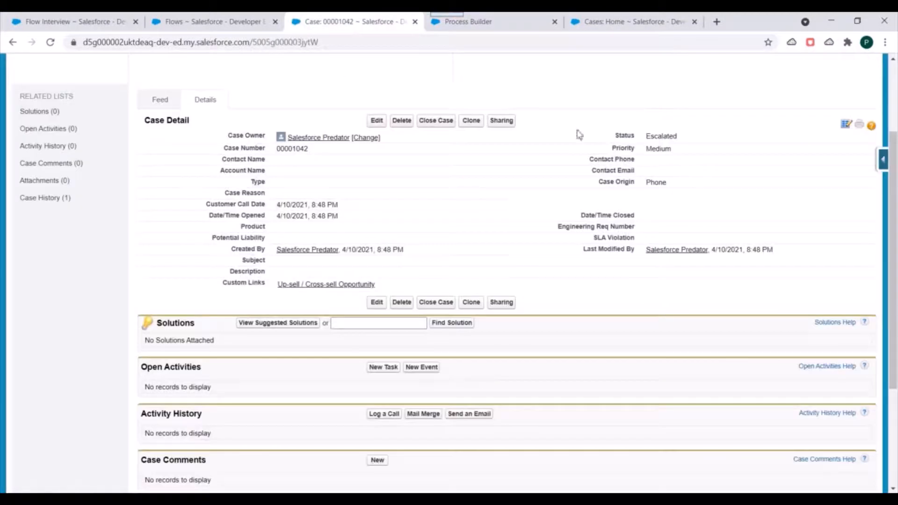
pyautogui.doubleClick(694, 143)
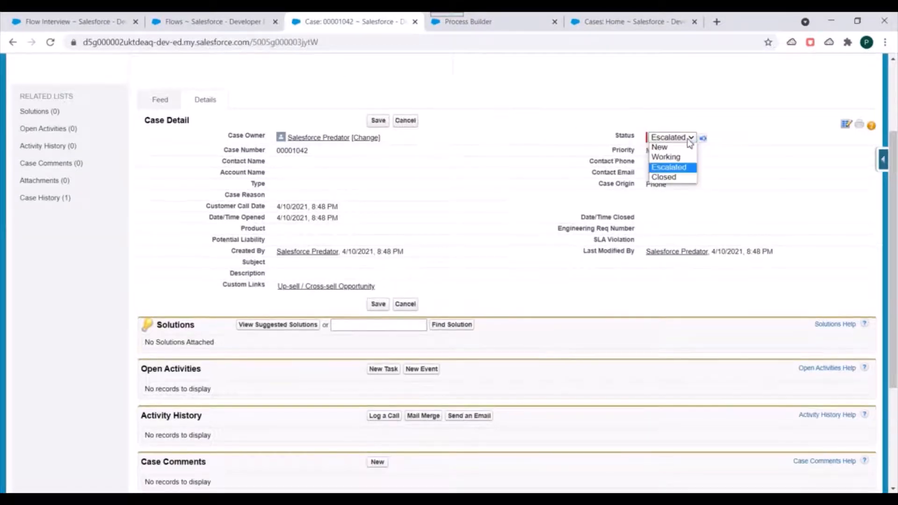
pyautogui.click(659, 146)
pyautogui.click(504, 147)
pyautogui.click(377, 120)
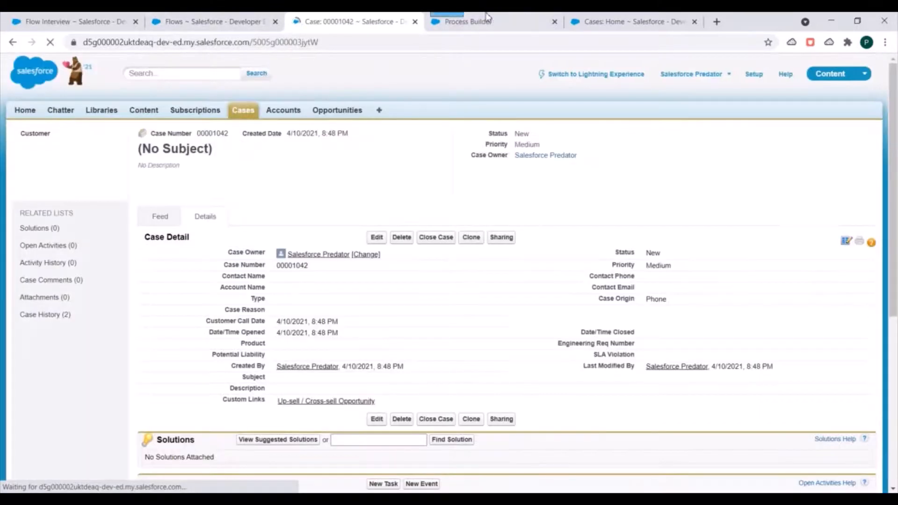
# - Check the process criteria against the edited case, and reload the Paused and Waiting Interviews list to see whether the interview is still pending
pyautogui.click(467, 22)
pyautogui.click(45, 249)
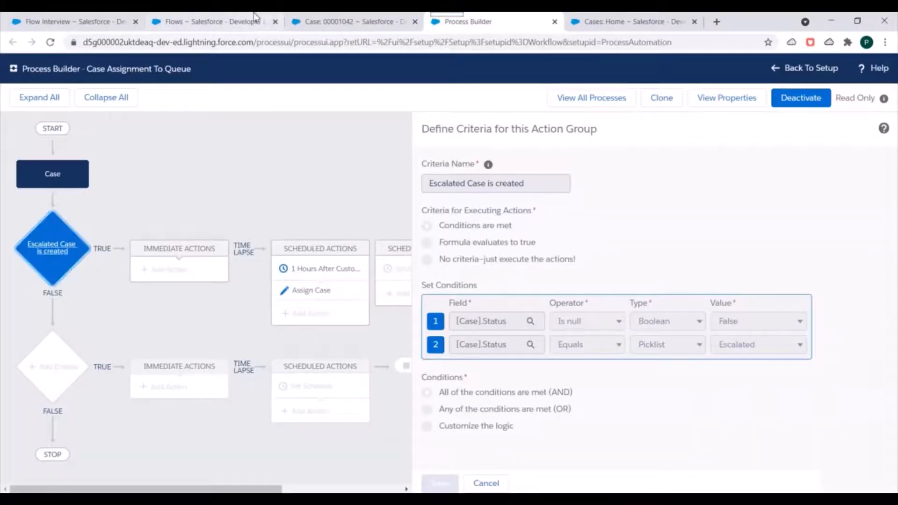
pyautogui.click(225, 22)
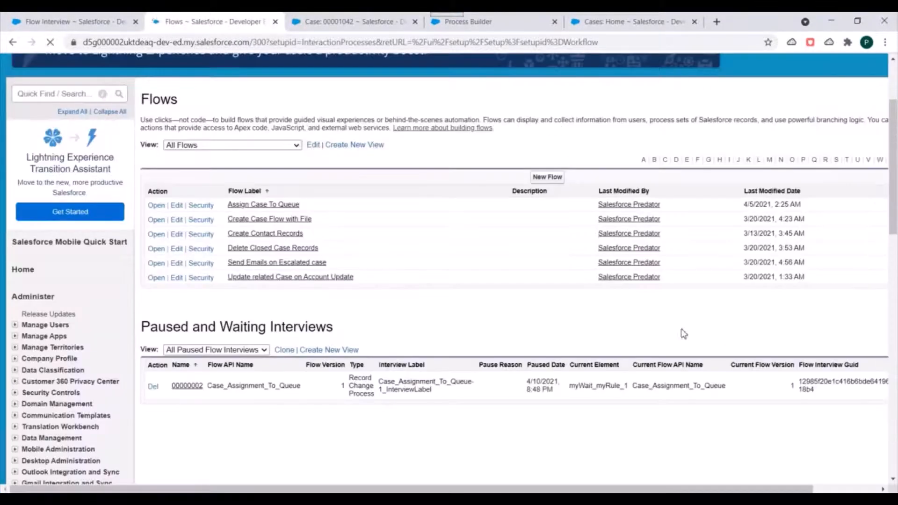
pyautogui.scroll(-4, 235, 349)
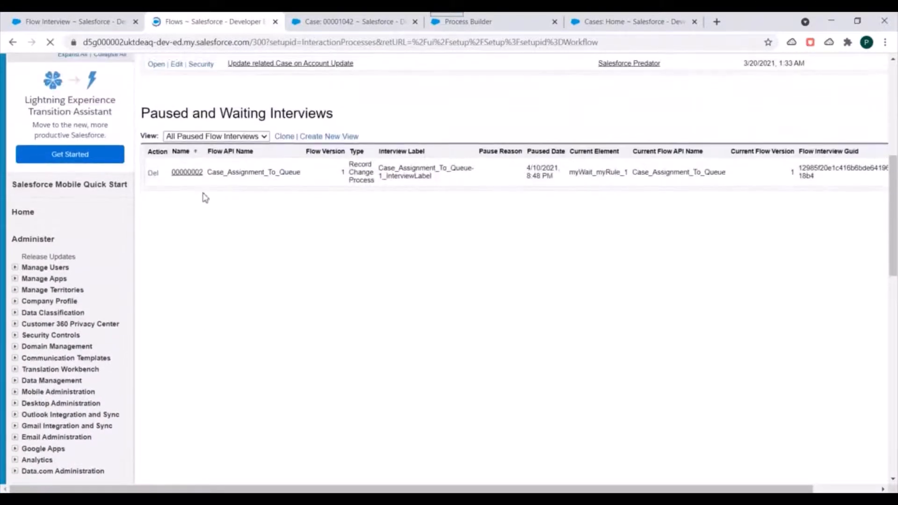
pyautogui.click(365, 20)
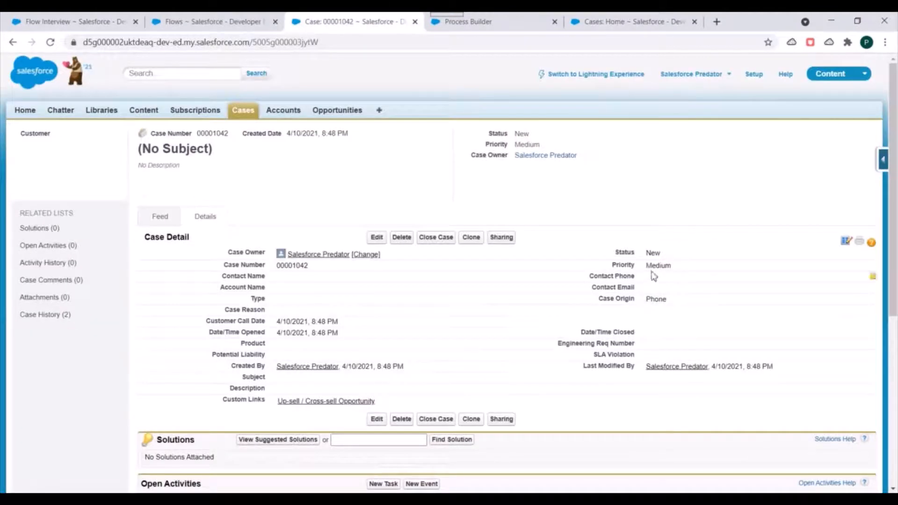
pyautogui.click(232, 19)
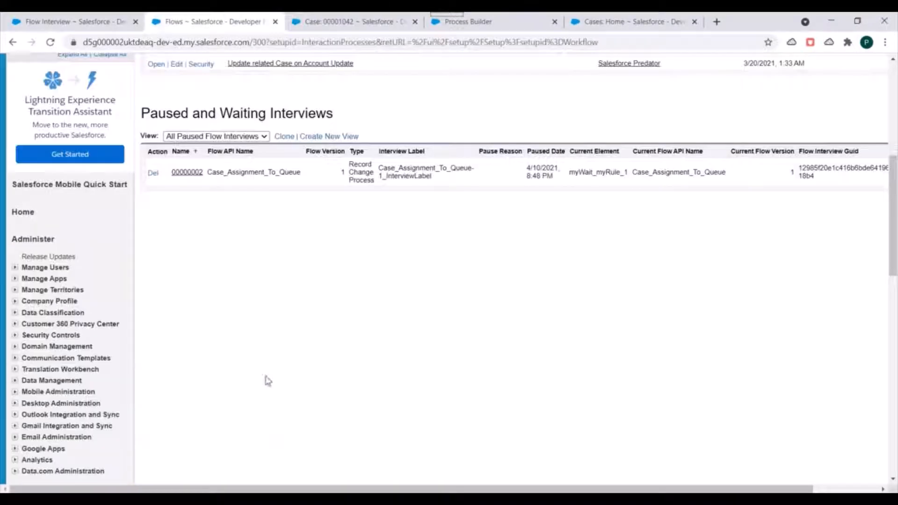
pyautogui.scroll(3, 226, 313)
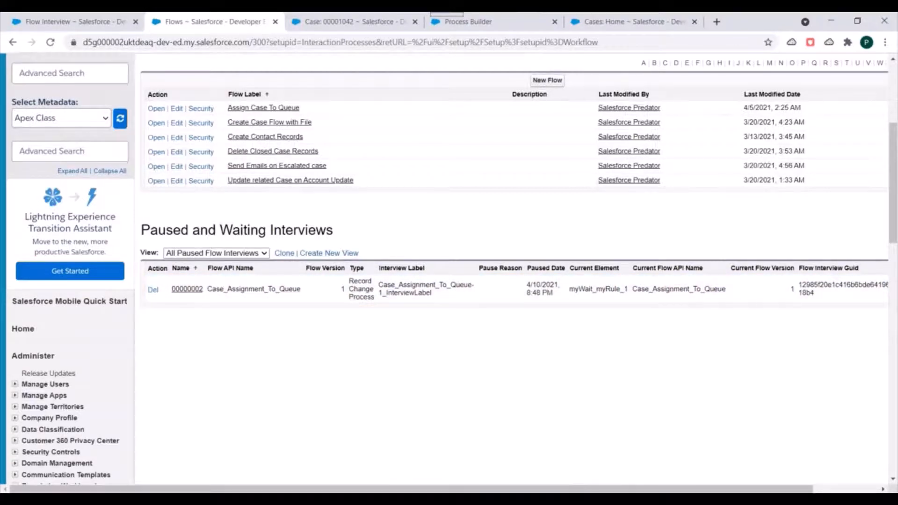
# - Compare the slide on record-creation processes with the process's Case start condition and the paused interview list
pyautogui.click(632, 458)
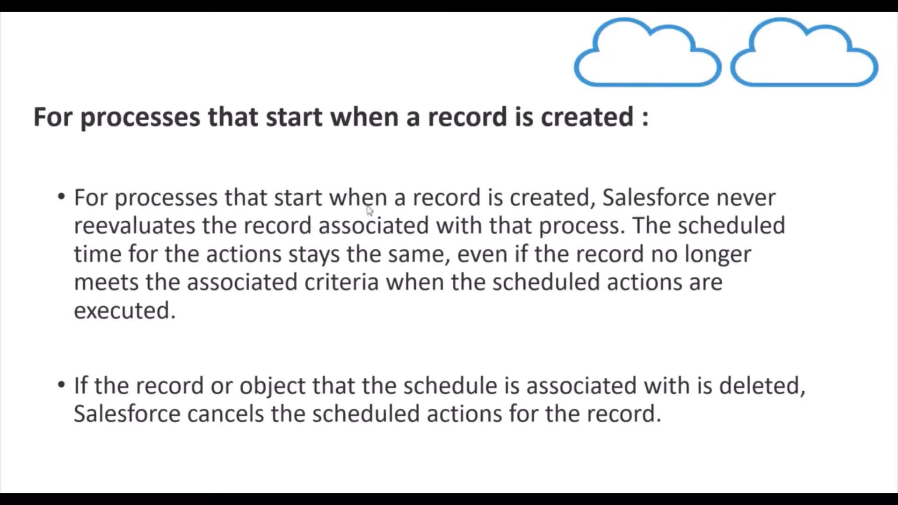
pyautogui.hotkey('alt', 'Tab')
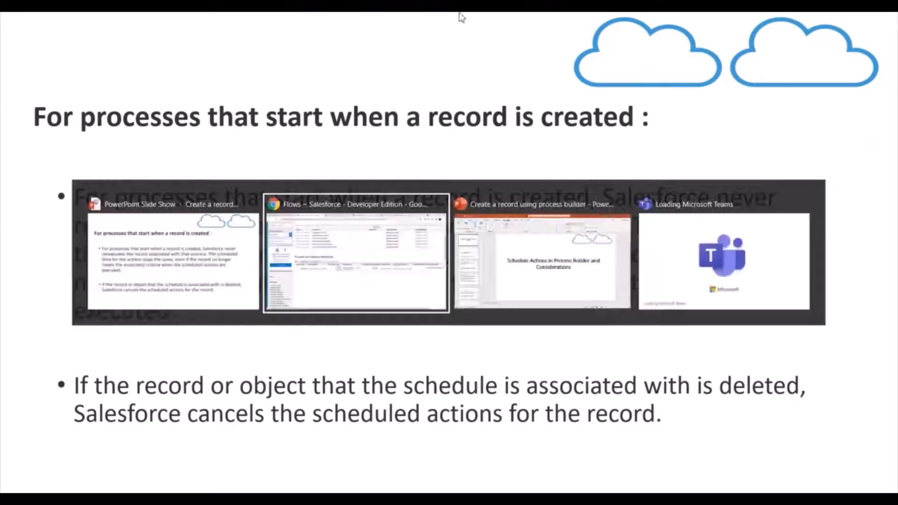
pyautogui.click(463, 21)
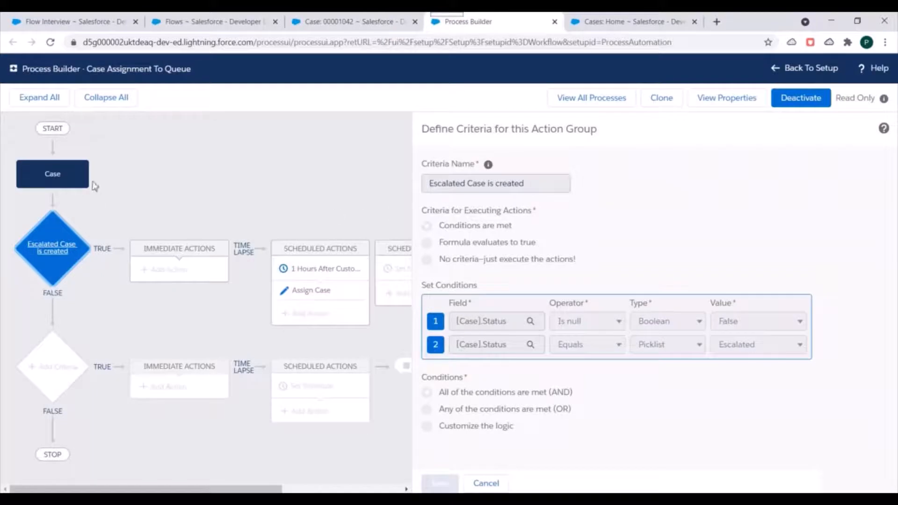
pyautogui.click(65, 174)
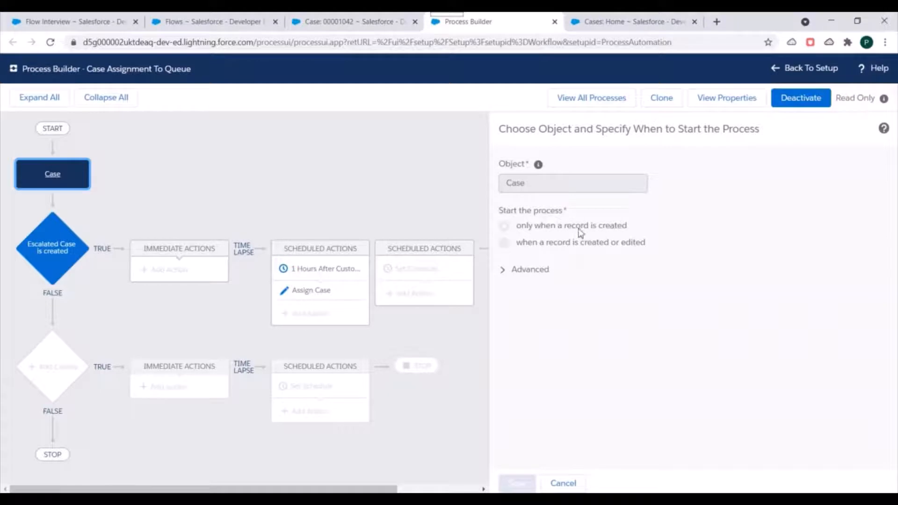
pyautogui.click(360, 19)
pyautogui.click(244, 20)
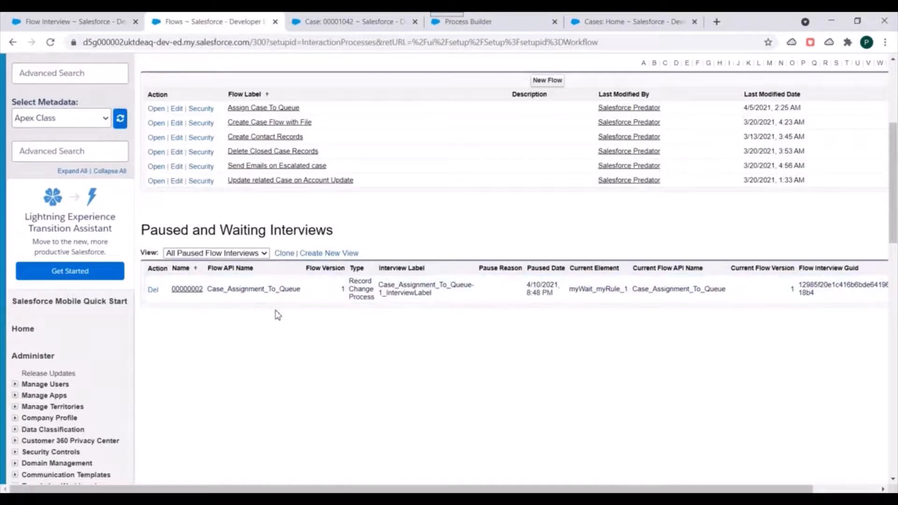
# - Deactivate the Case Assignment To Queue process and confirm the deactivation
pyautogui.click(468, 21)
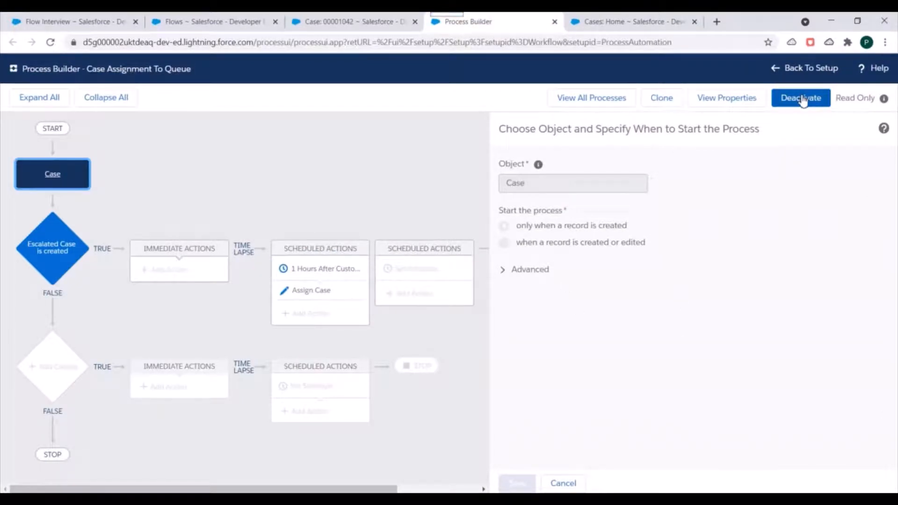
pyautogui.click(207, 18)
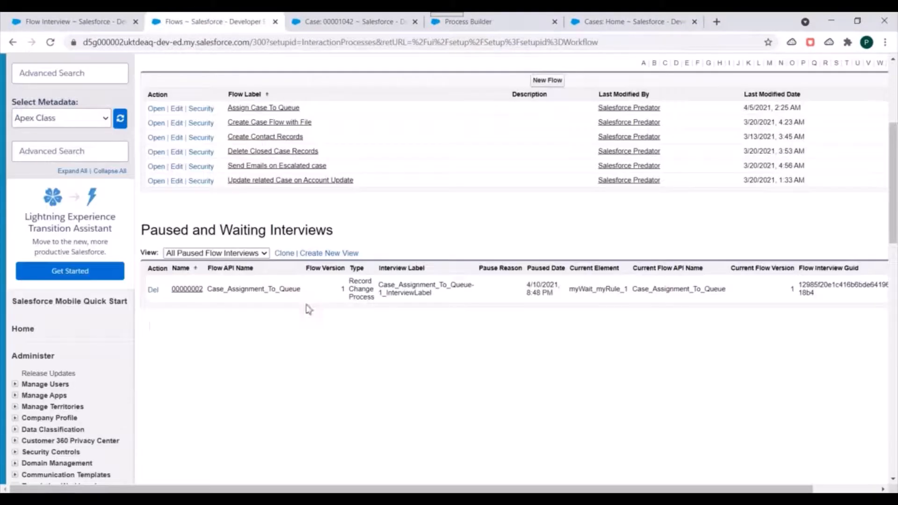
pyautogui.click(519, 20)
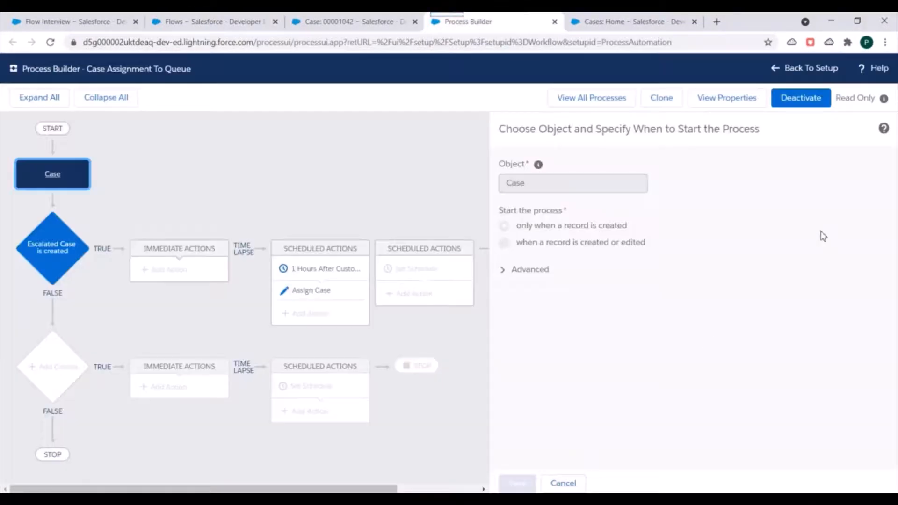
pyautogui.click(788, 102)
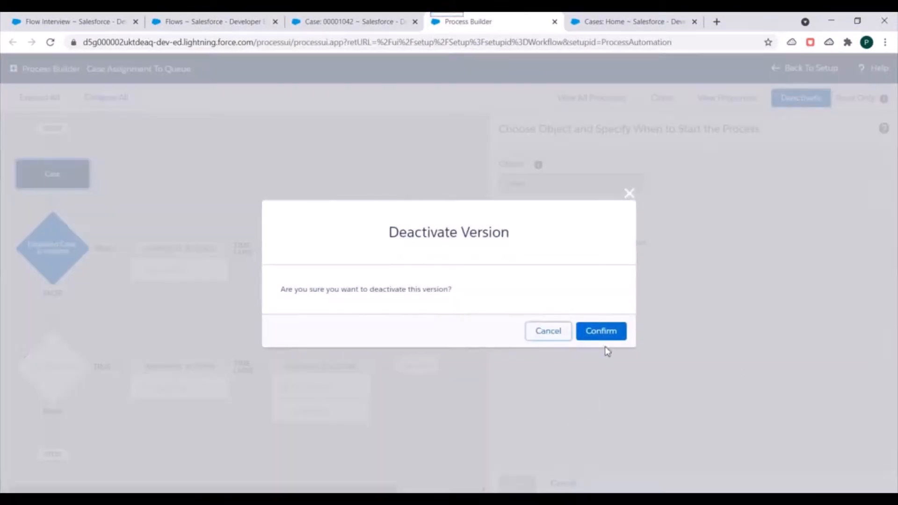
pyautogui.click(613, 331)
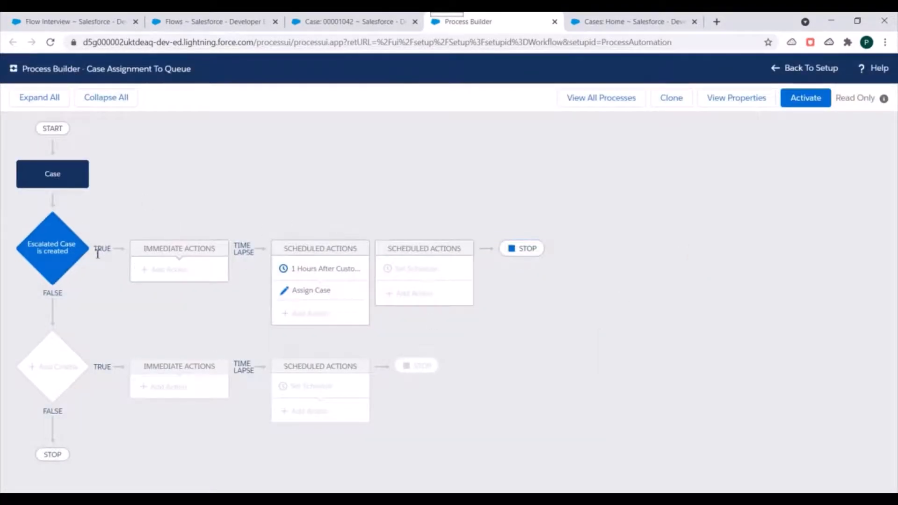
# - Reload the Flows page and check whether the Case_Assignment_To_Queue interview is still listed under Paused and Waiting Interviews
pyautogui.click(155, 17)
pyautogui.scroll(1, 120, 117)
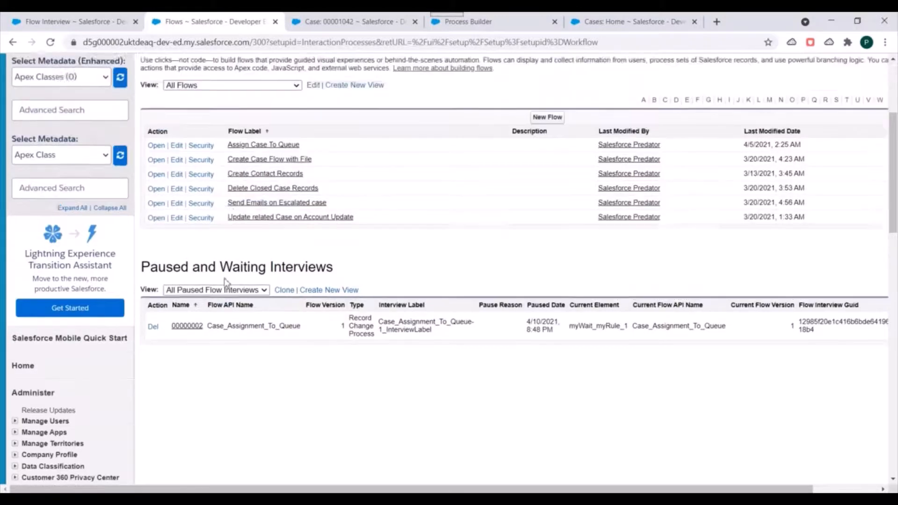
pyautogui.scroll(-1, 120, 117)
pyautogui.scroll(-1, 121, 116)
pyautogui.click(51, 44)
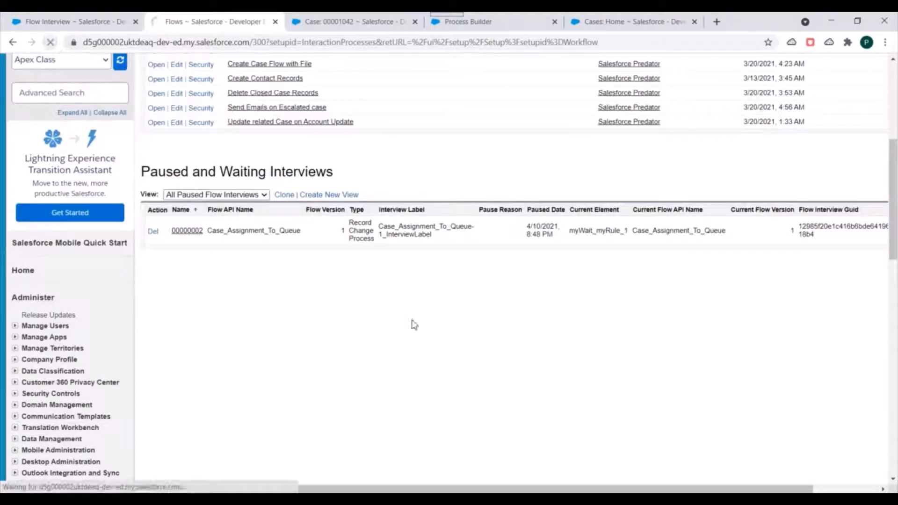
pyautogui.scroll(-4, 414, 318)
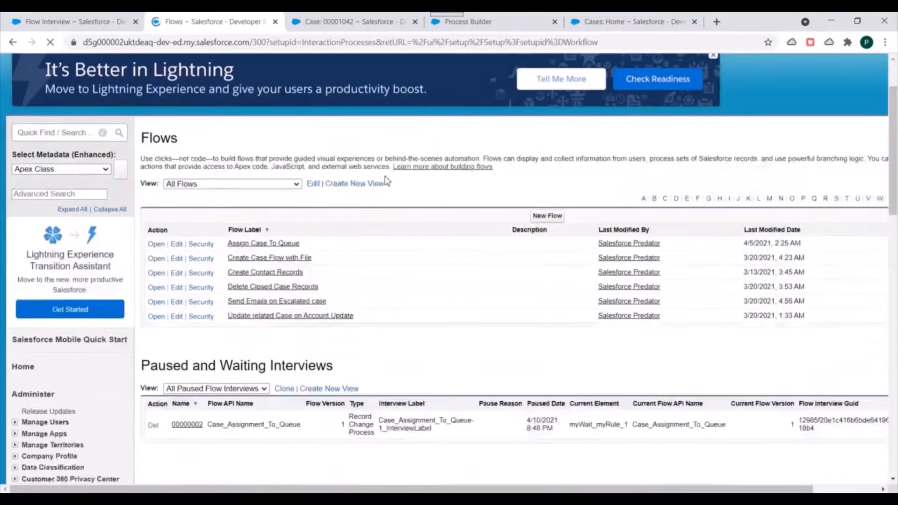
pyautogui.moveTo(167, 326); pyautogui.dragTo(881, 332)
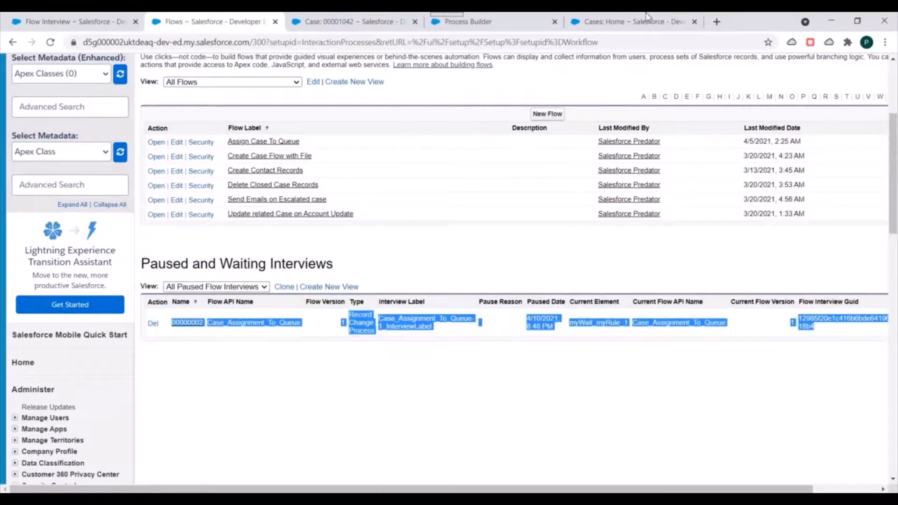
# - Compare the deactivated process's scheduled action with the paused interview's flow API name, type and interview label
pyautogui.click(468, 21)
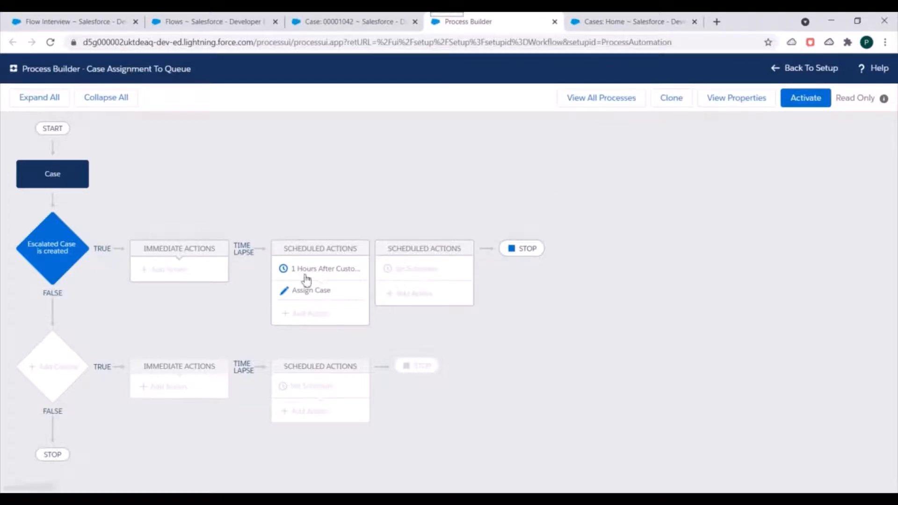
pyautogui.click(232, 20)
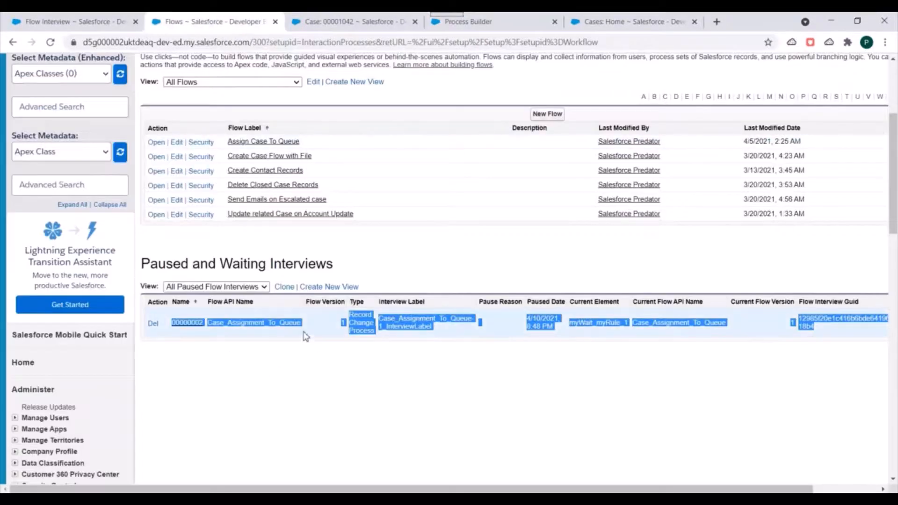
pyautogui.click(280, 340)
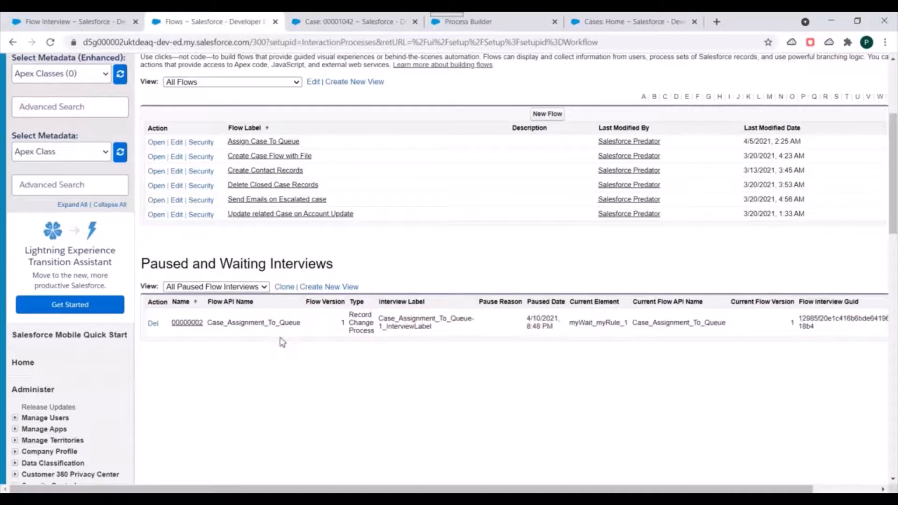
pyautogui.moveTo(208, 323); pyautogui.dragTo(307, 333)
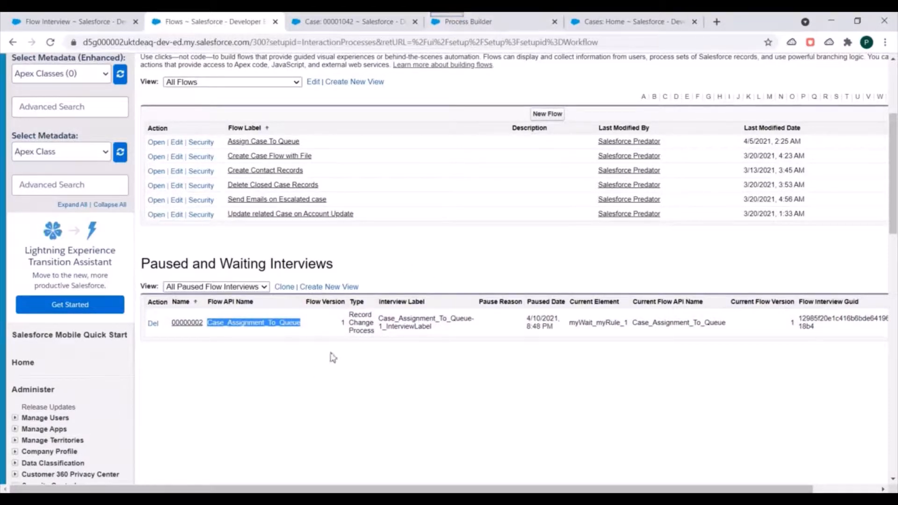
pyautogui.click(355, 322)
pyautogui.moveTo(342, 325); pyautogui.dragTo(451, 325)
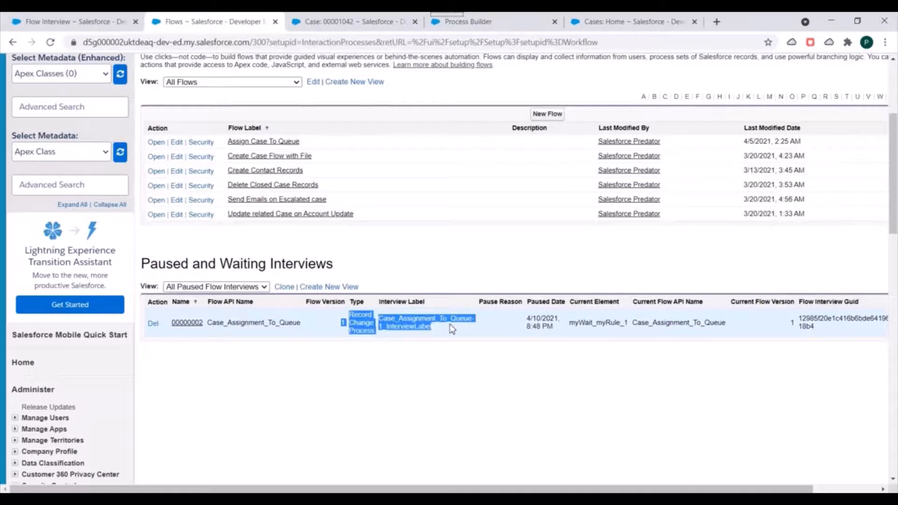
pyautogui.click(614, 389)
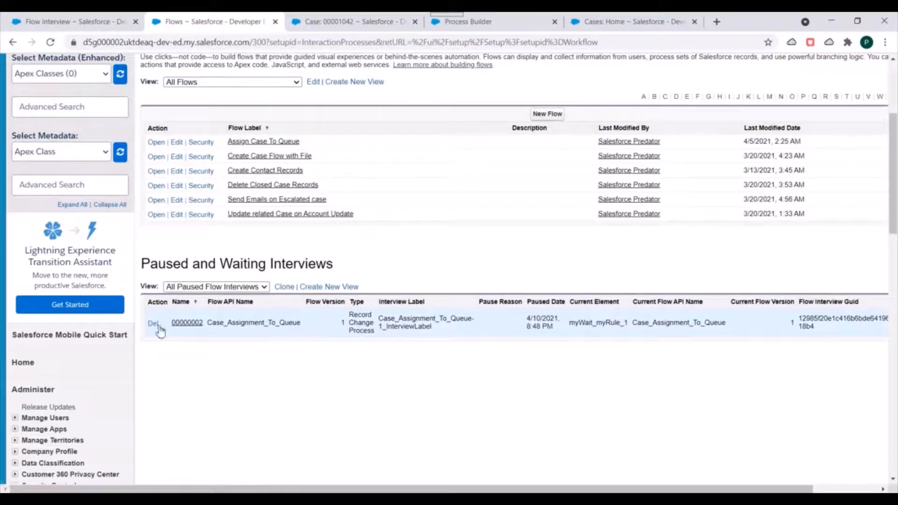
pyautogui.scroll(-2, 449, 299)
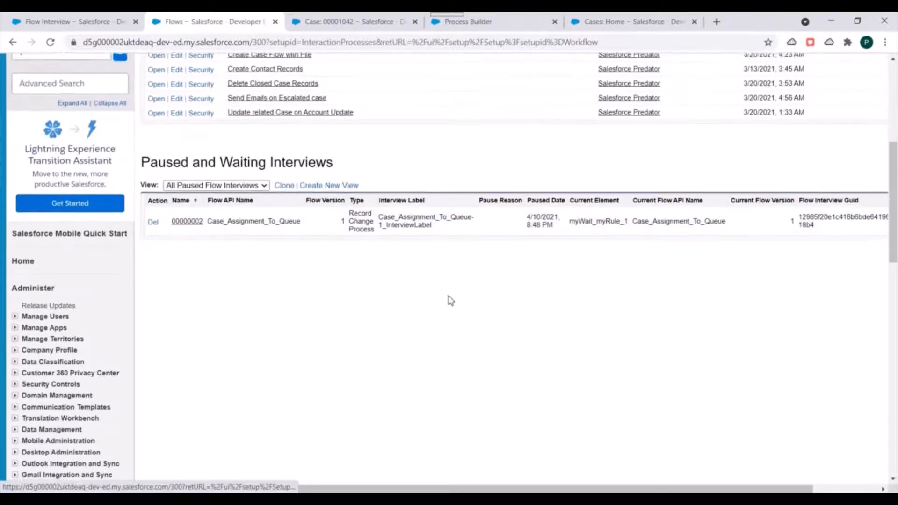
# - Switch to the presentation and read the Schedule Actions Scenarios slide on null fields, 0 Days After schedules and deleted paused interviews
pyautogui.scroll(5, 473, 168)
pyautogui.click(447, 21)
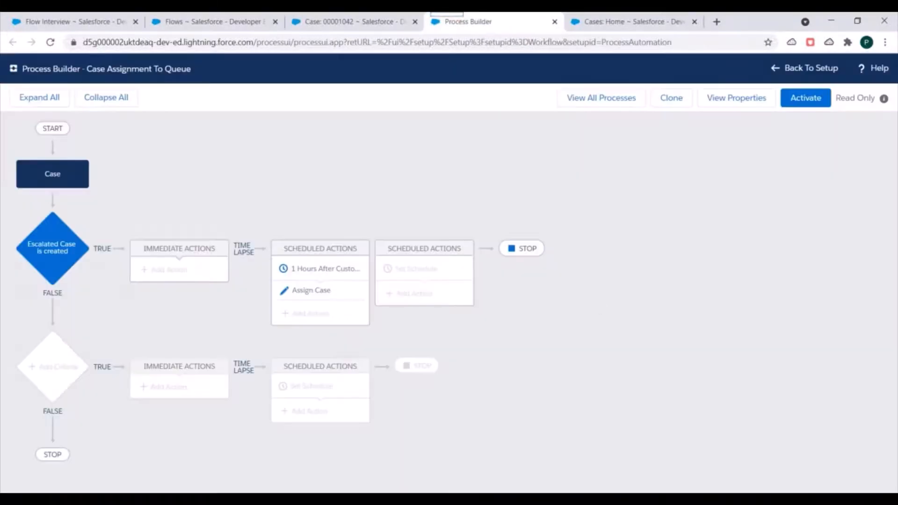
pyautogui.click(644, 456)
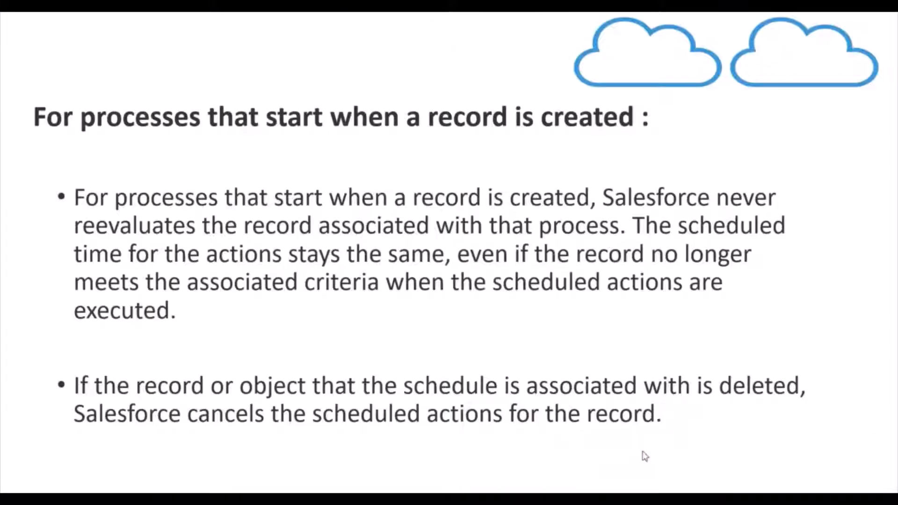
pyautogui.click(558, 315)
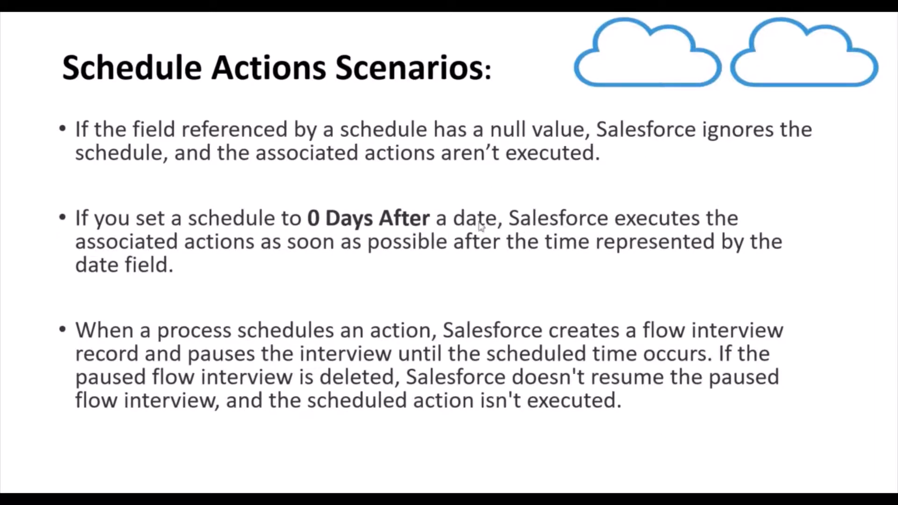
# - Return to the Flows page in the browser and delete the paused Case_Assignment_To_Queue interview, confirming the deletion
pyautogui.hotkey('alt', 'Tab')
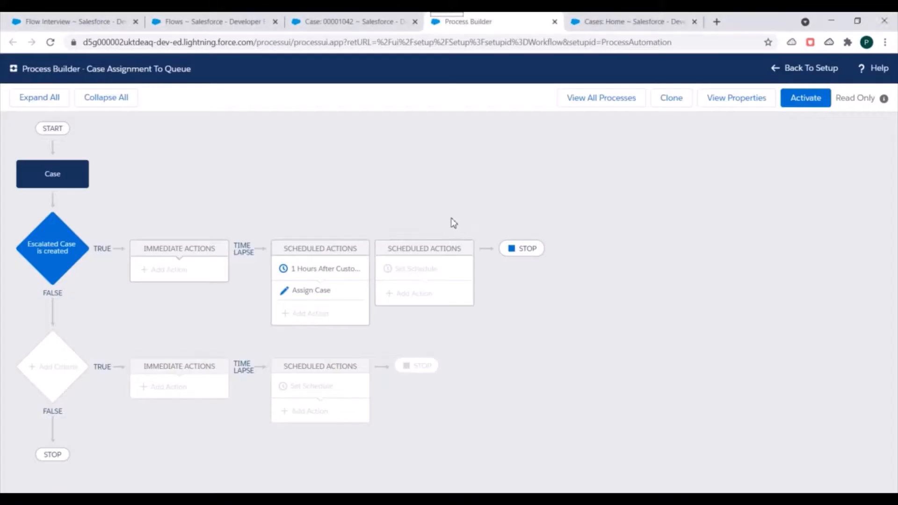
pyautogui.click(333, 19)
pyautogui.click(229, 18)
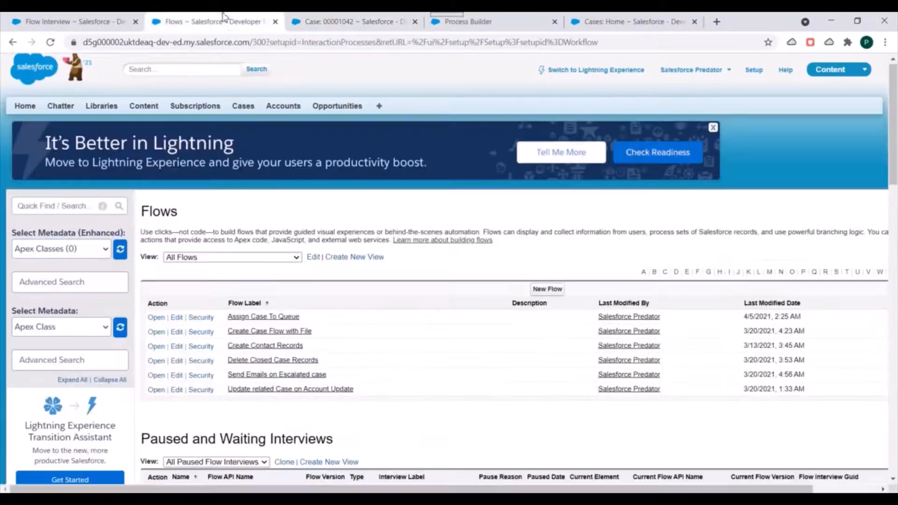
pyautogui.scroll(-7, 151, 467)
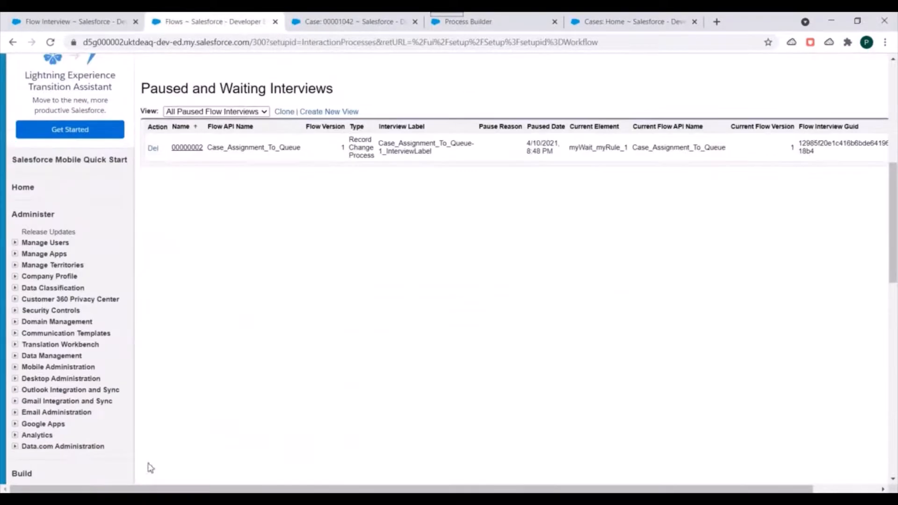
pyautogui.click(153, 149)
pyautogui.click(505, 114)
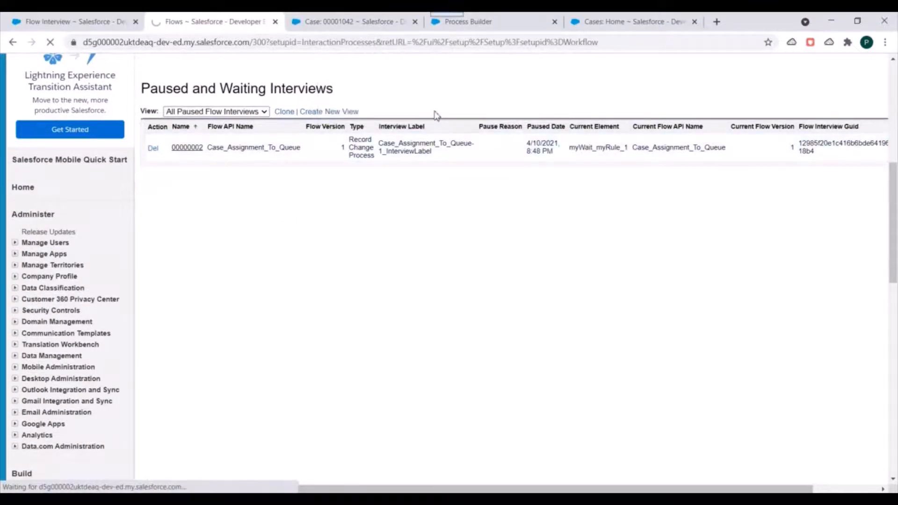
pyautogui.click(467, 21)
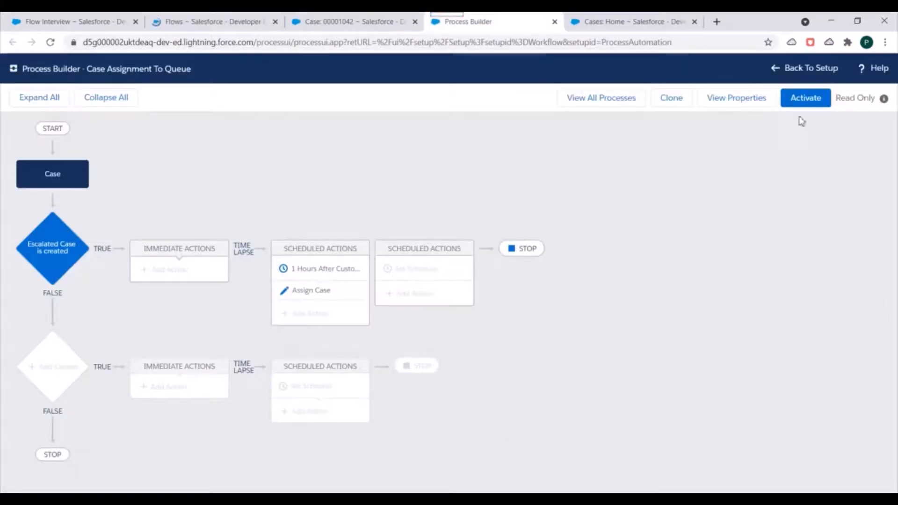
pyautogui.click(802, 100)
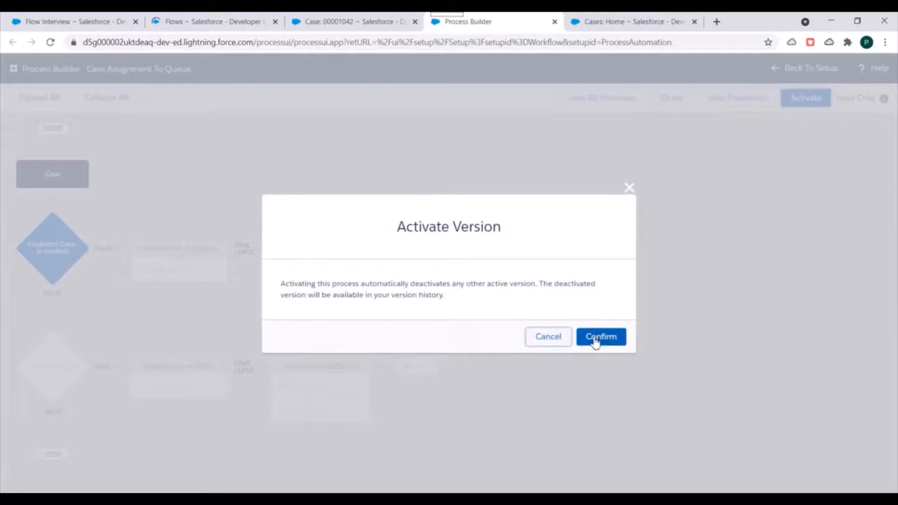
pyautogui.click(630, 191)
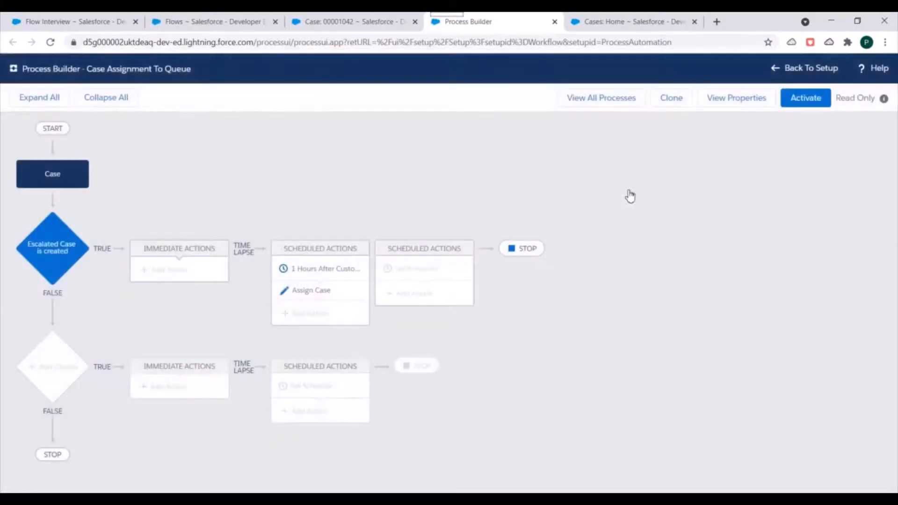
# - Clone the Case Assignment To Queue process as a version of the current process, keeping its name and API version 51.0
pyautogui.click(663, 100)
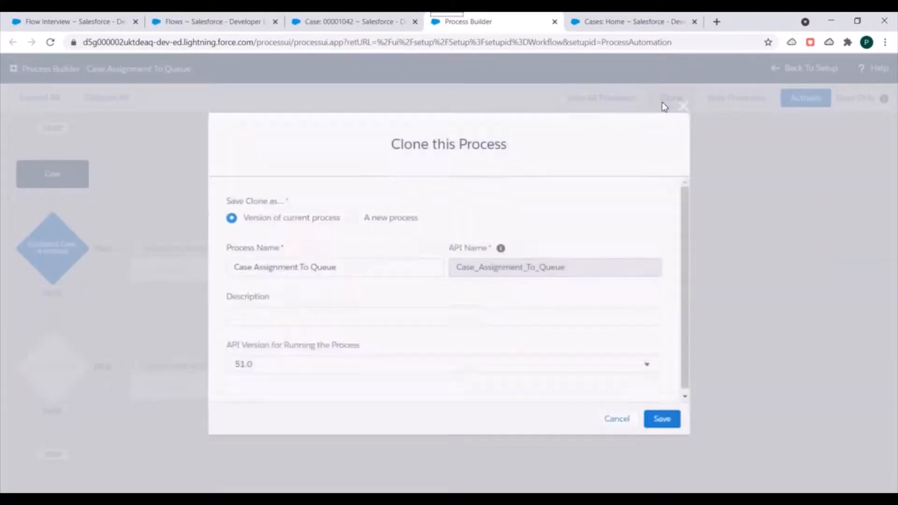
pyautogui.click(666, 422)
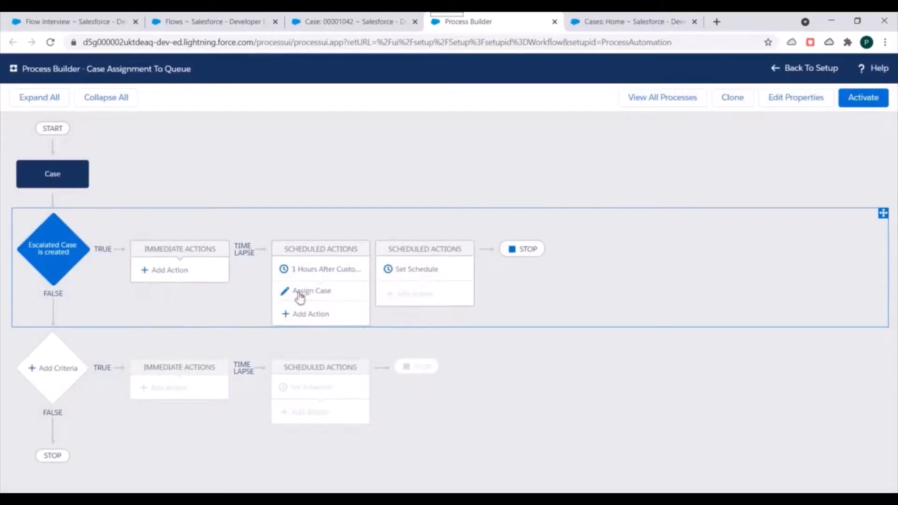
# - Set the cloned version's scheduled action to 0 Hours After Customer_Call_Date__c, save the schedule, and activate the version
pyautogui.click(311, 272)
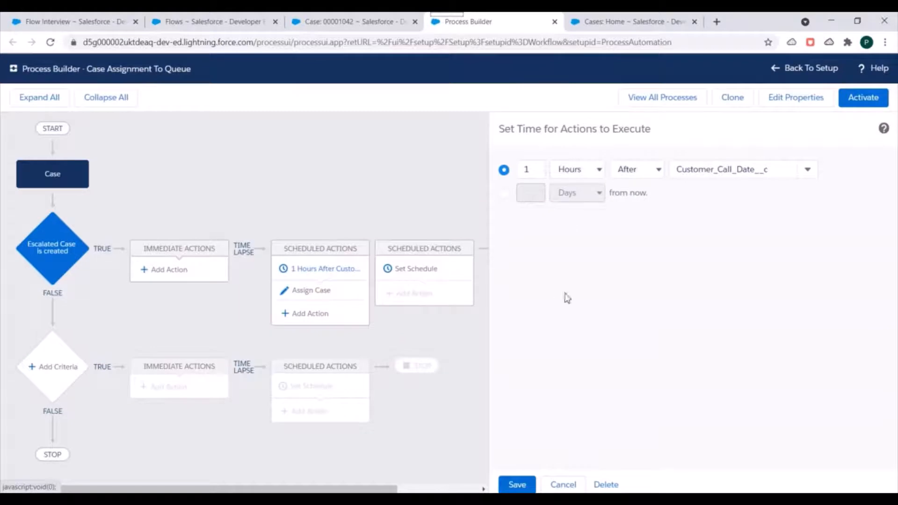
pyautogui.click(536, 169)
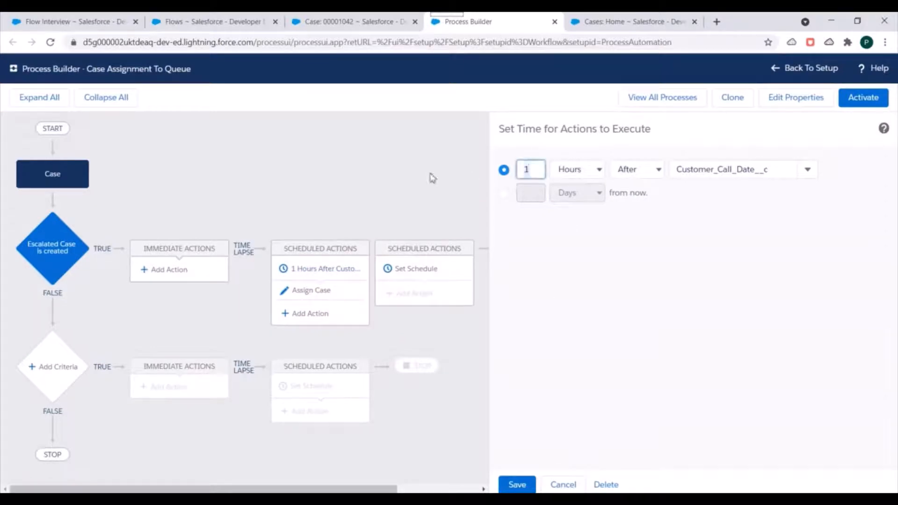
pyautogui.write('0')
pyautogui.click(638, 276)
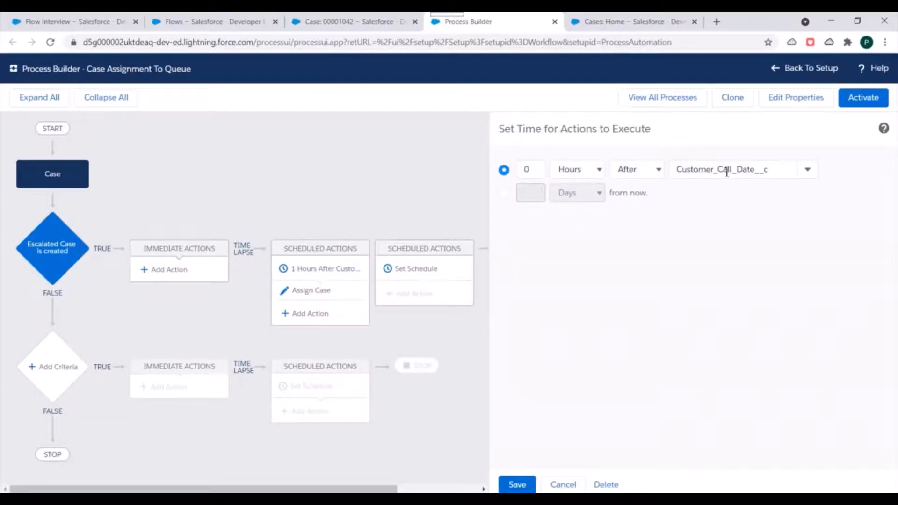
pyautogui.click(518, 486)
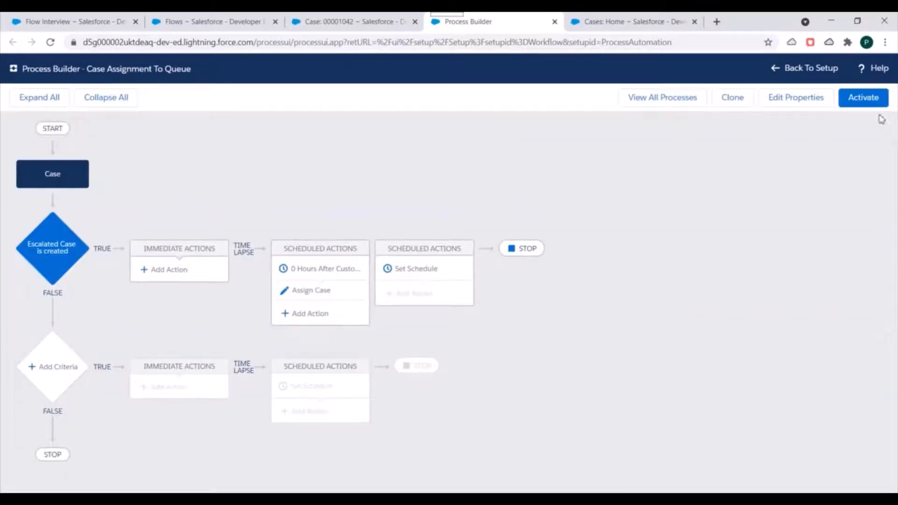
pyautogui.click(862, 100)
pyautogui.click(598, 338)
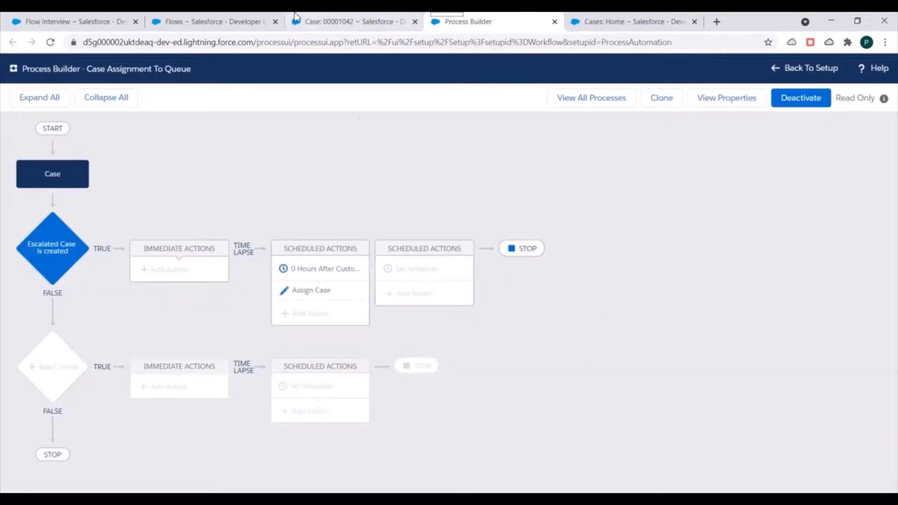
# - Create and save a new case with status Escalated, case origin Email and Customer Call Date 4/10/2021, 8:52 PM
pyautogui.click(318, 21)
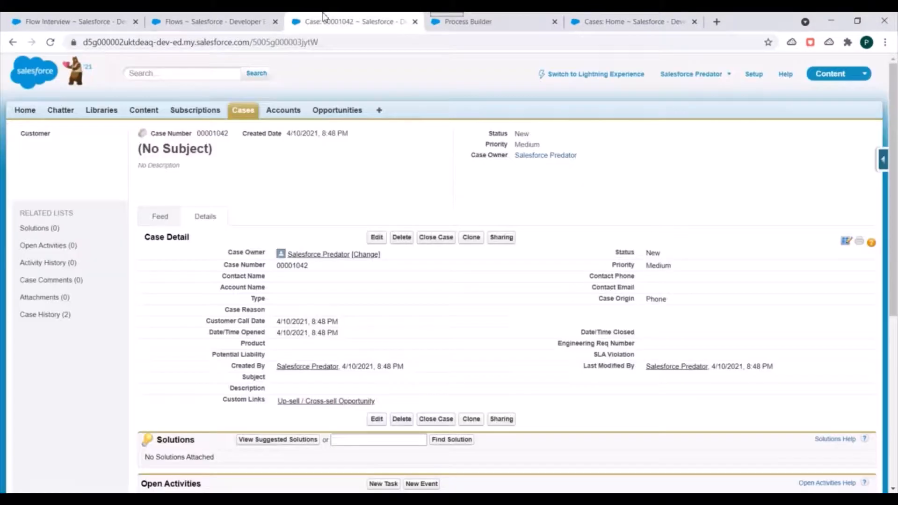
pyautogui.click(242, 112)
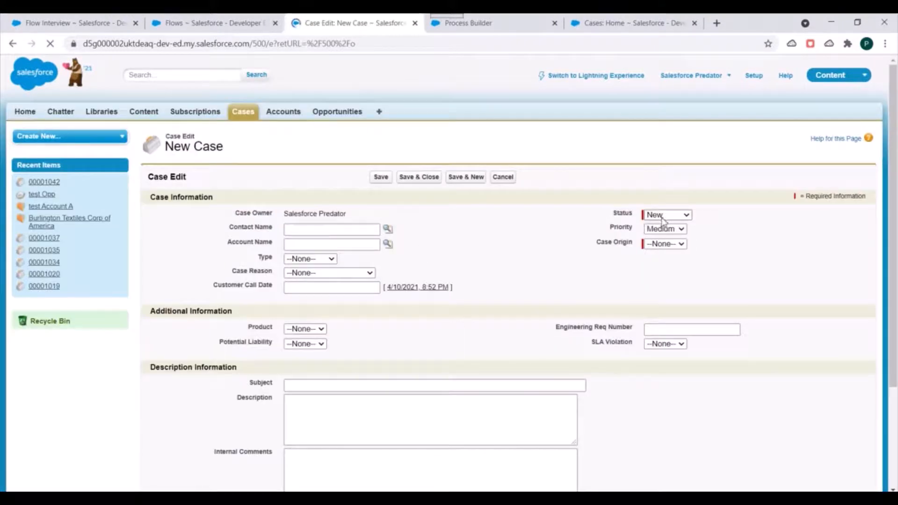
pyautogui.click(664, 218)
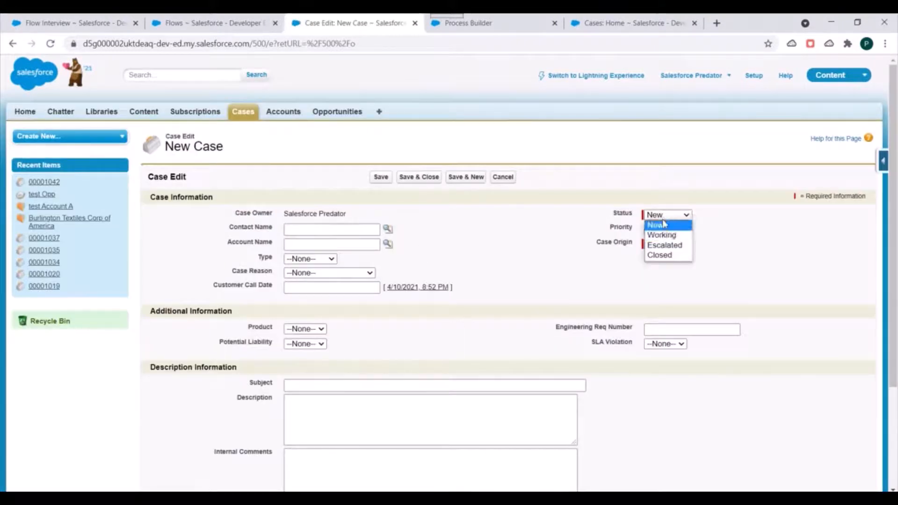
pyautogui.click(664, 246)
pyautogui.click(664, 243)
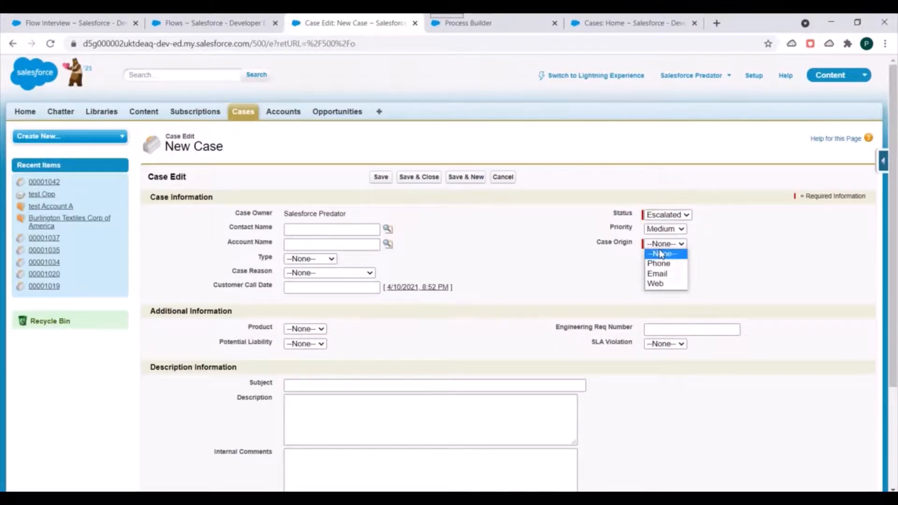
pyautogui.click(658, 274)
pyautogui.scroll(-1, 310, 276)
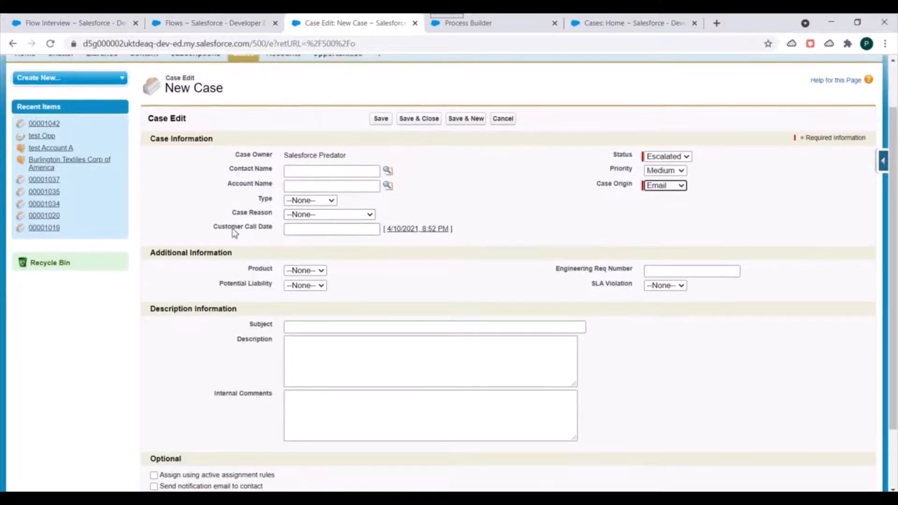
pyautogui.click(421, 229)
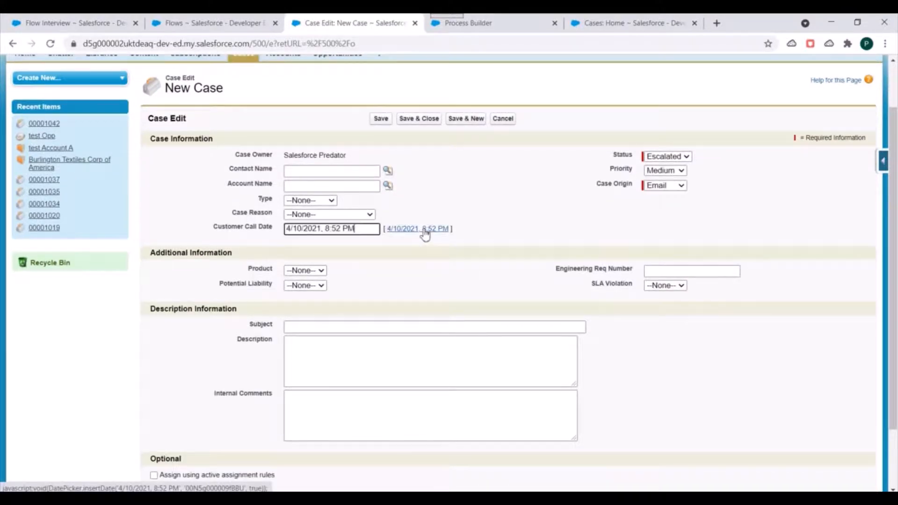
pyautogui.scroll(1, 439, 275)
pyautogui.scroll(-1, 465, 235)
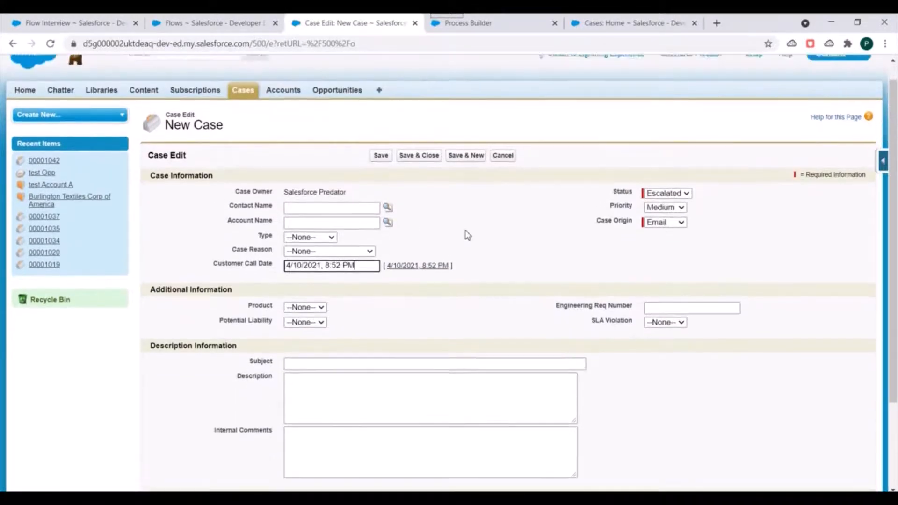
pyautogui.click(379, 119)
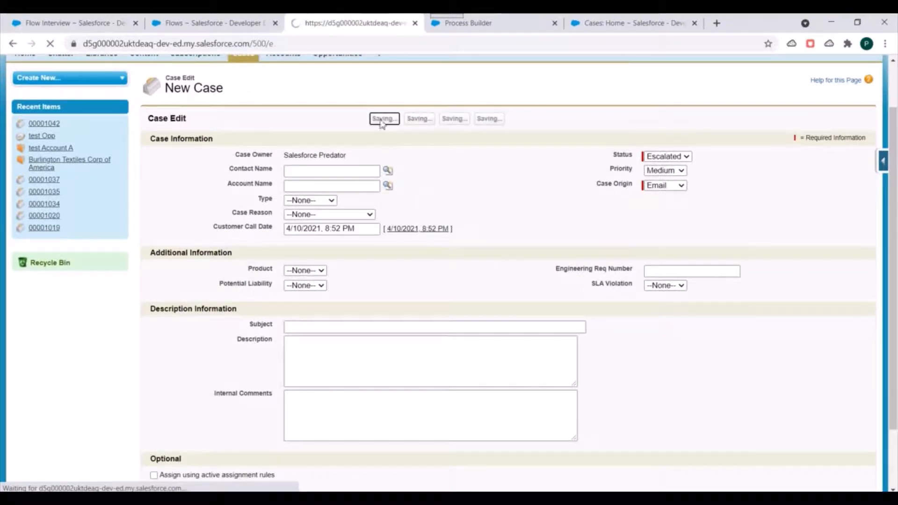
# - Refresh the Flows page and check the Paused and Waiting Interviews list for the Case_Assignment_To_Queue interview
pyautogui.click(243, 27)
pyautogui.scroll(-2, 64, 74)
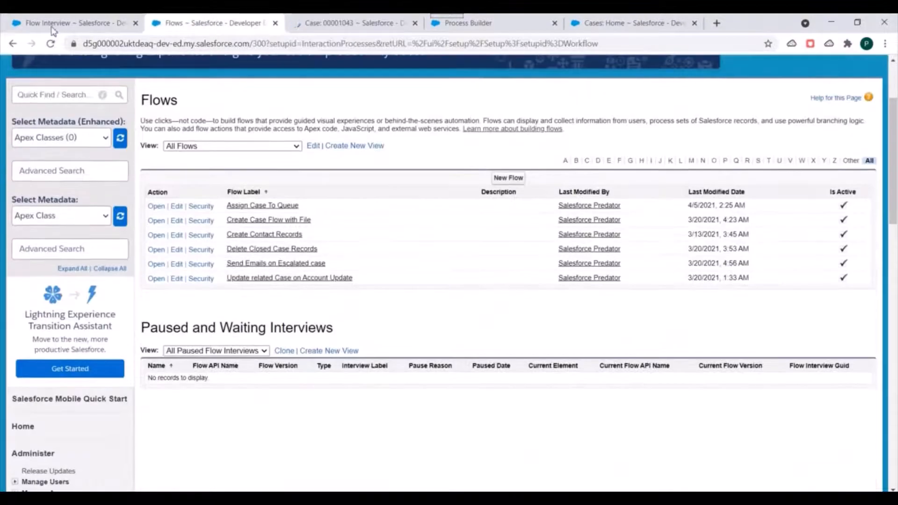
pyautogui.click(51, 44)
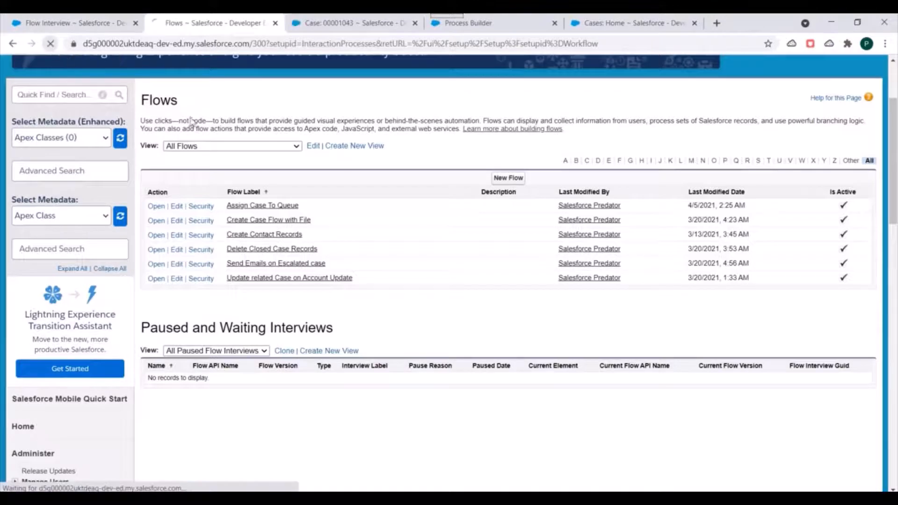
pyautogui.scroll(-5, 181, 296)
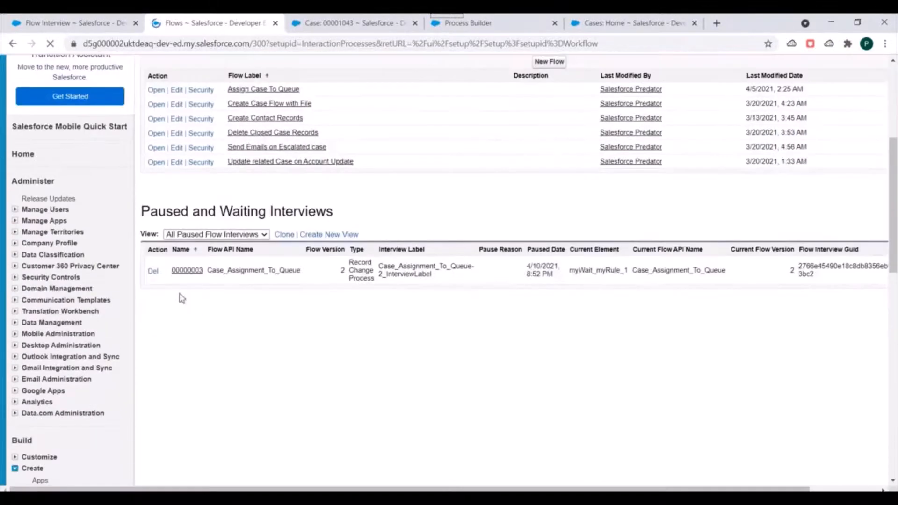
pyautogui.scroll(1, 215, 209)
pyautogui.scroll(3, 233, 174)
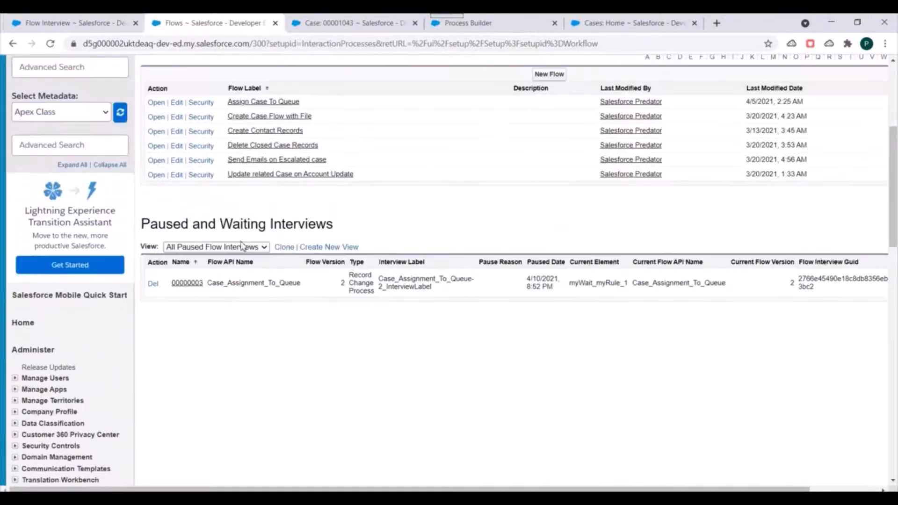
pyautogui.moveTo(211, 294); pyautogui.dragTo(300, 303)
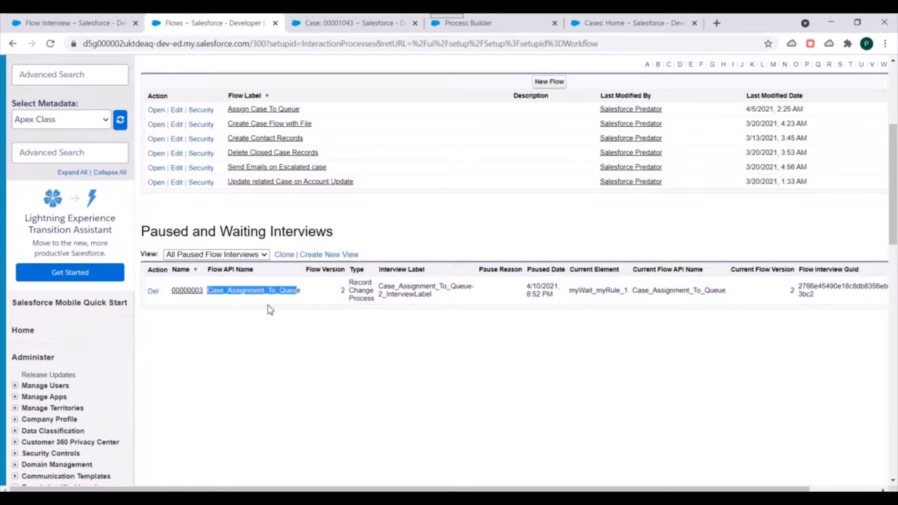
# - Reload the Flows page and the new case record to check the interview's progress and the case owner
pyautogui.click(50, 43)
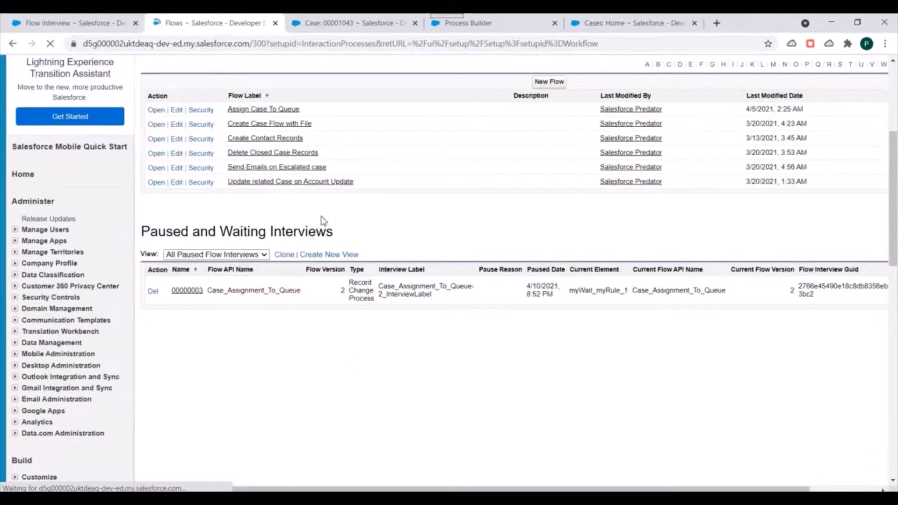
pyautogui.click(354, 23)
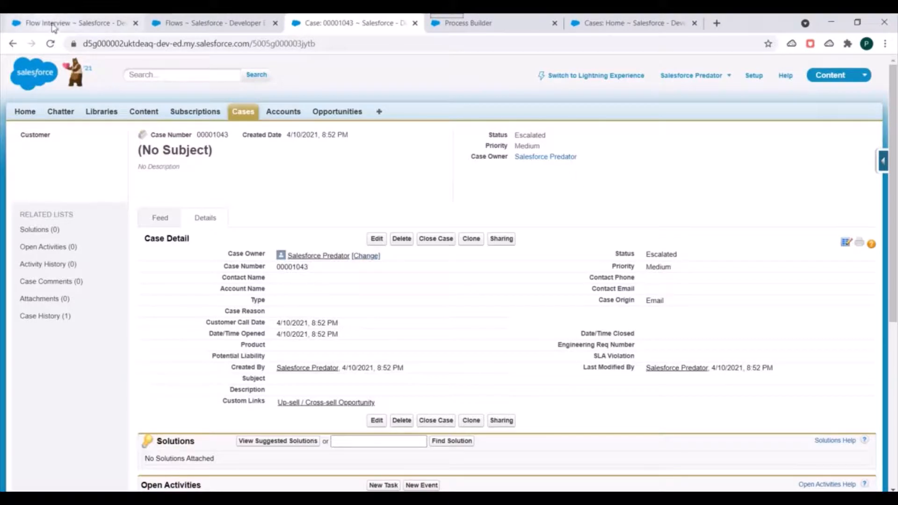
pyautogui.click(51, 44)
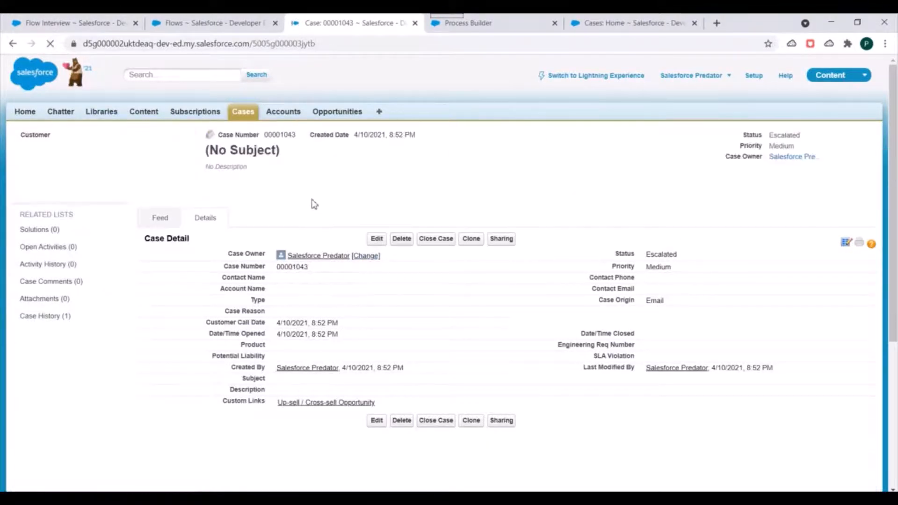
pyautogui.click(201, 23)
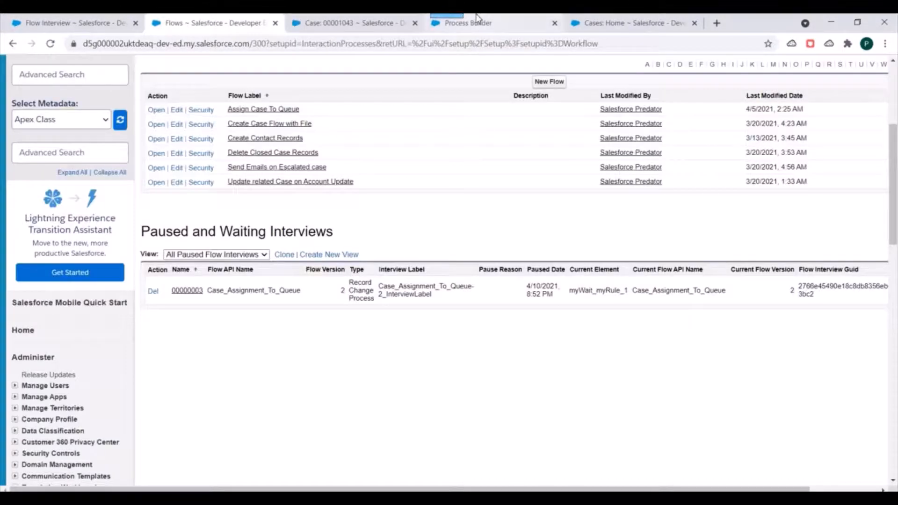
# - Inspect the schedule of the process's scheduled action and compare it with the new case's Customer Call Date
pyautogui.click(460, 22)
pyautogui.click(322, 270)
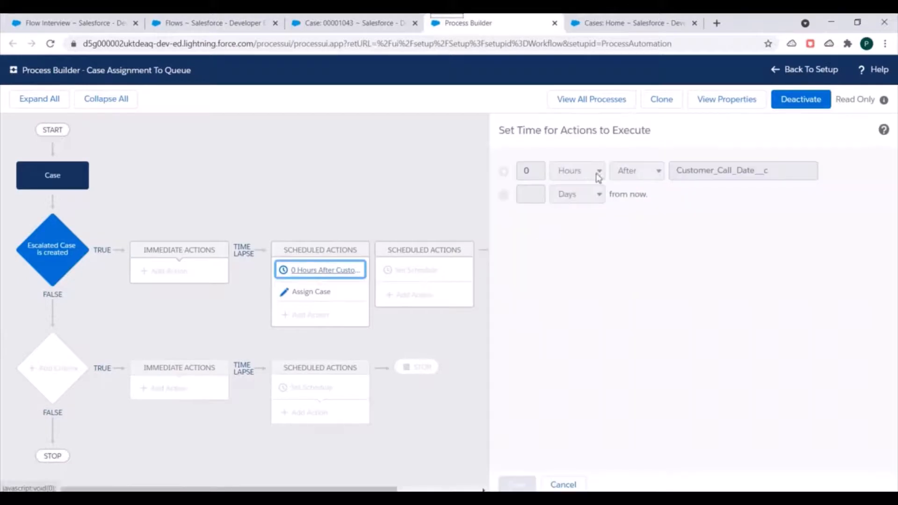
pyautogui.click(351, 22)
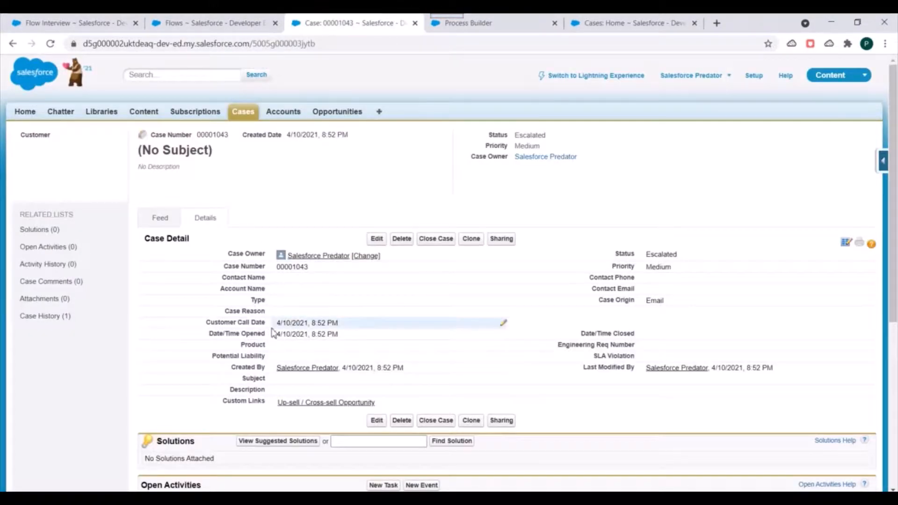
# - Refresh the paused interviews list again, and reload the escalated case to check its Case Owner
pyautogui.click(199, 18)
pyautogui.click(51, 44)
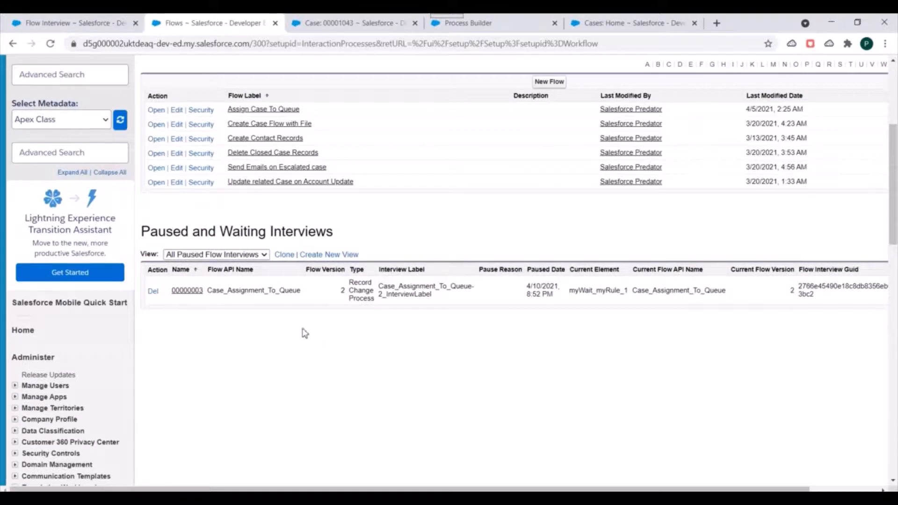
pyautogui.scroll(1, 303, 333)
pyautogui.click(51, 44)
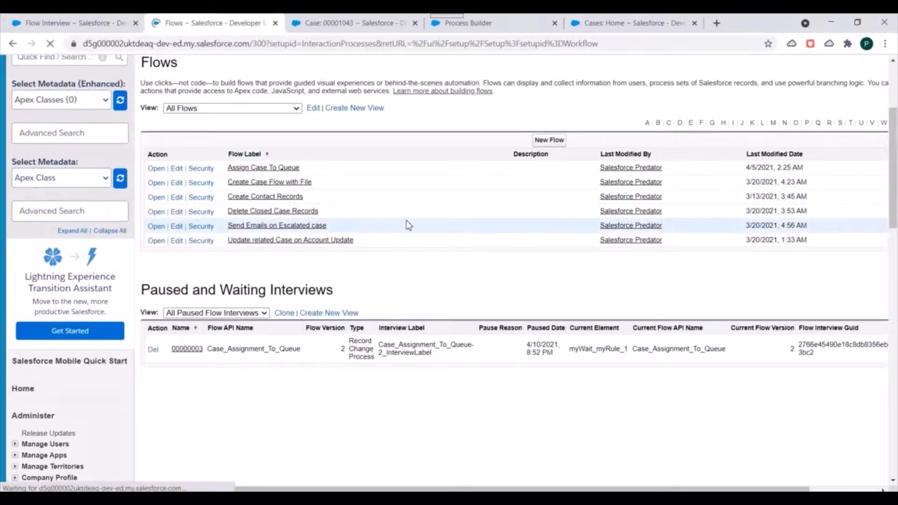
pyautogui.click(349, 19)
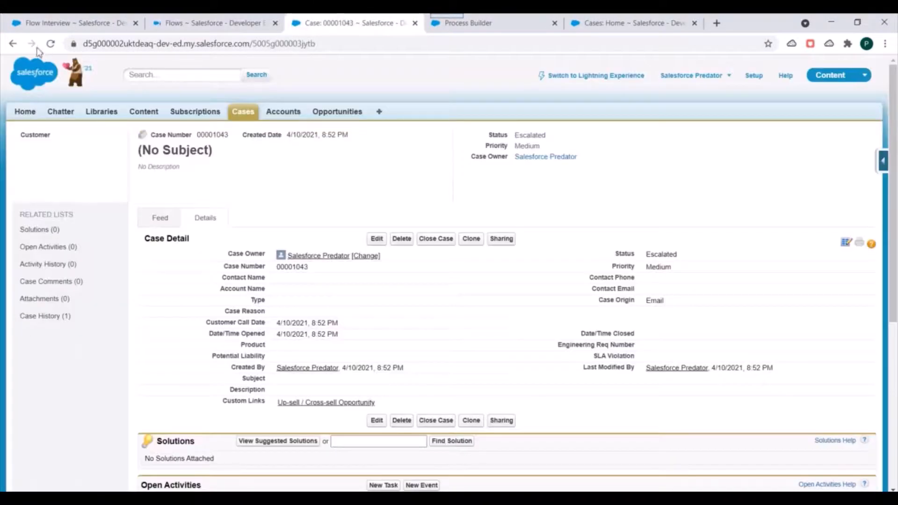
pyautogui.click(51, 44)
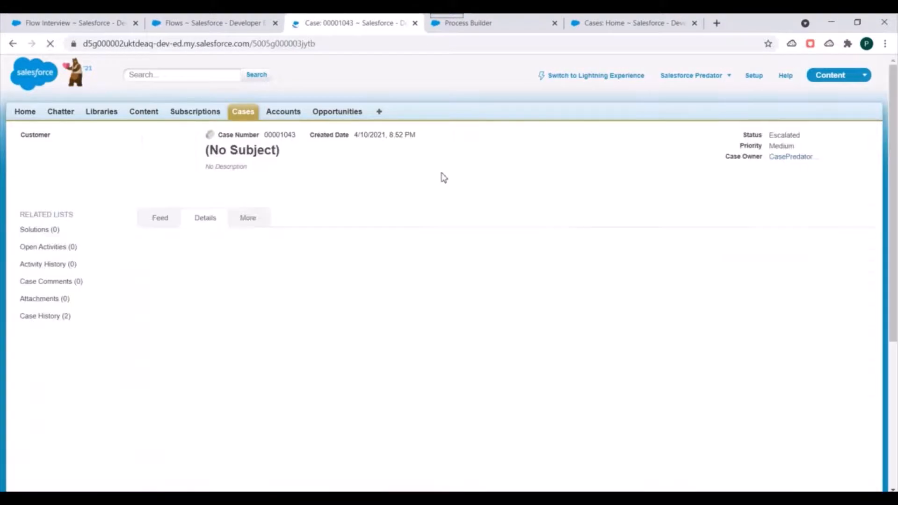
pyautogui.scroll(-1, 431, 171)
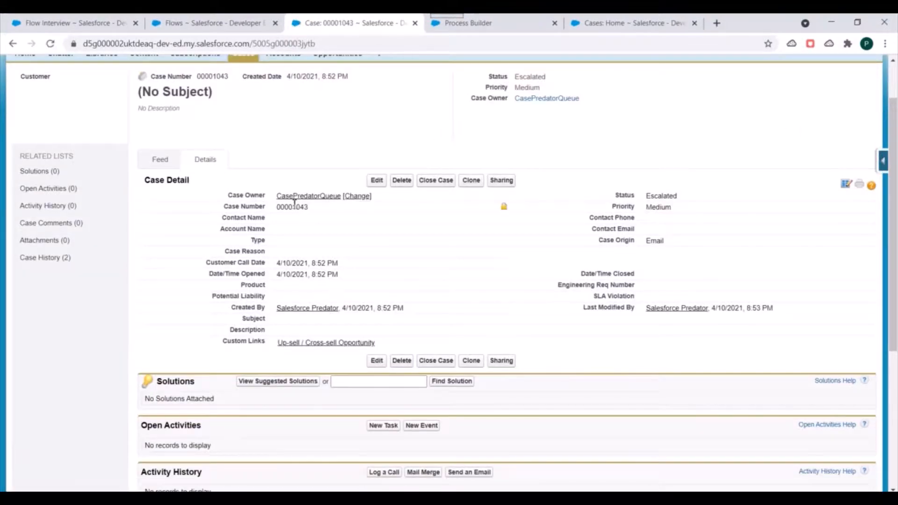
pyautogui.moveTo(278, 201); pyautogui.dragTo(344, 197)
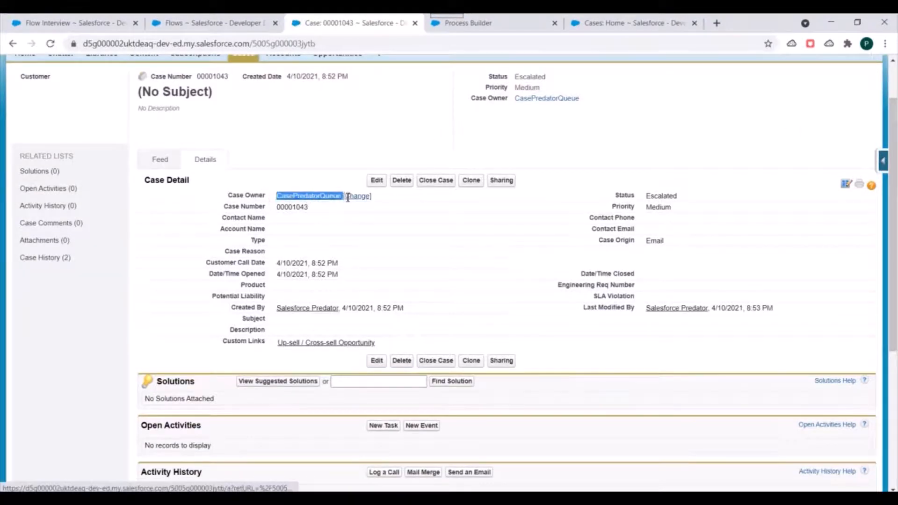
# - Refresh the Flows page and check whether any paused interviews remain
pyautogui.click(211, 23)
pyautogui.click(50, 44)
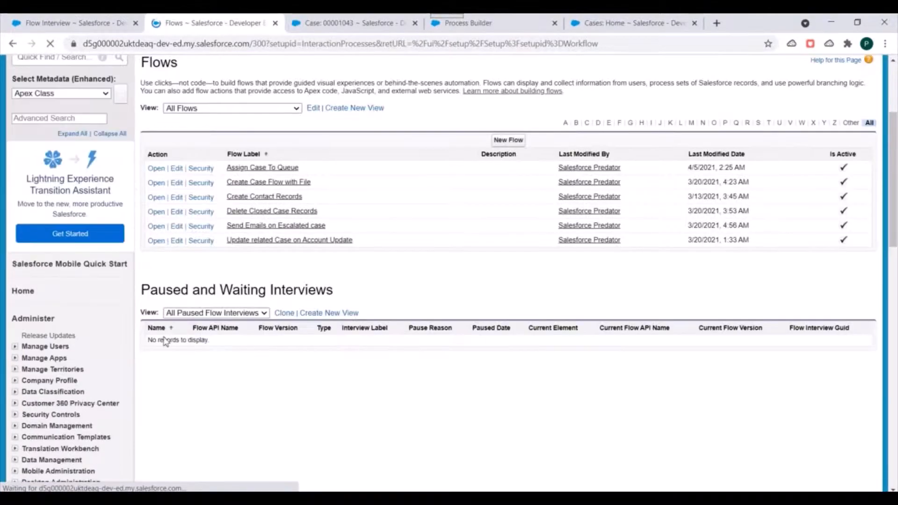
pyautogui.moveTo(152, 340); pyautogui.dragTo(239, 345)
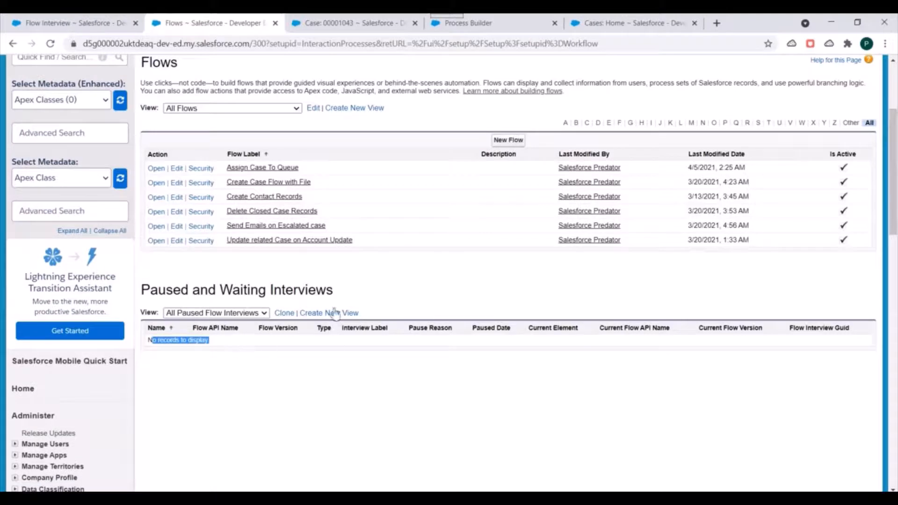
# - Return to the escalated case record and review its Case Owner field and call date details
pyautogui.click(335, 19)
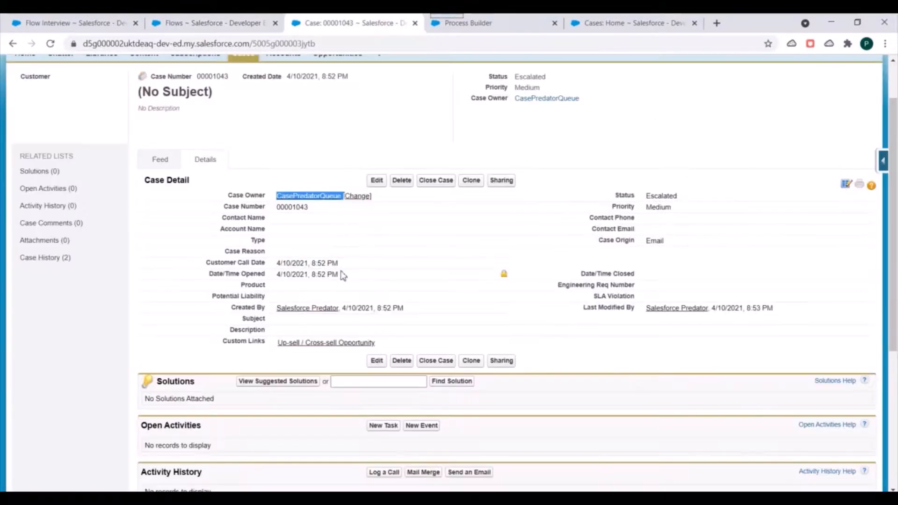
pyautogui.scroll(2, 290, 267)
pyautogui.moveTo(229, 256); pyautogui.dragTo(271, 255)
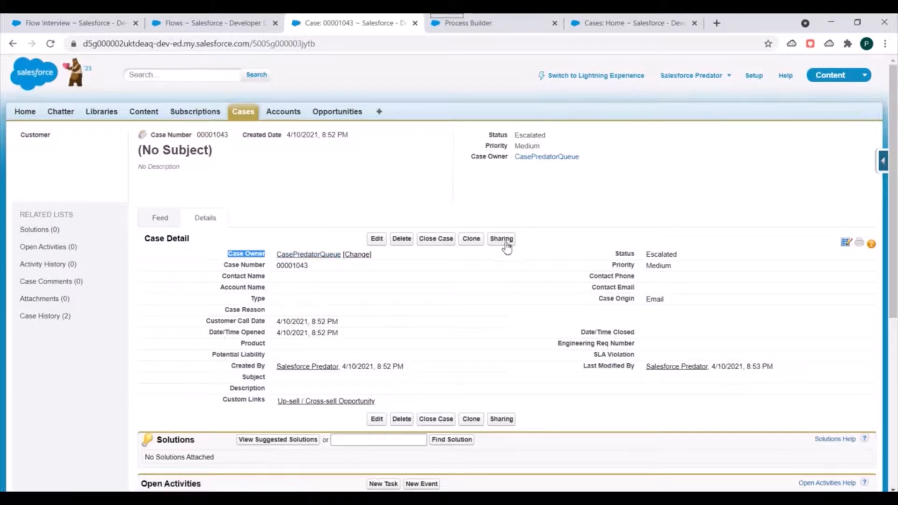
pyautogui.scroll(-1, 510, 229)
pyautogui.click(592, 498)
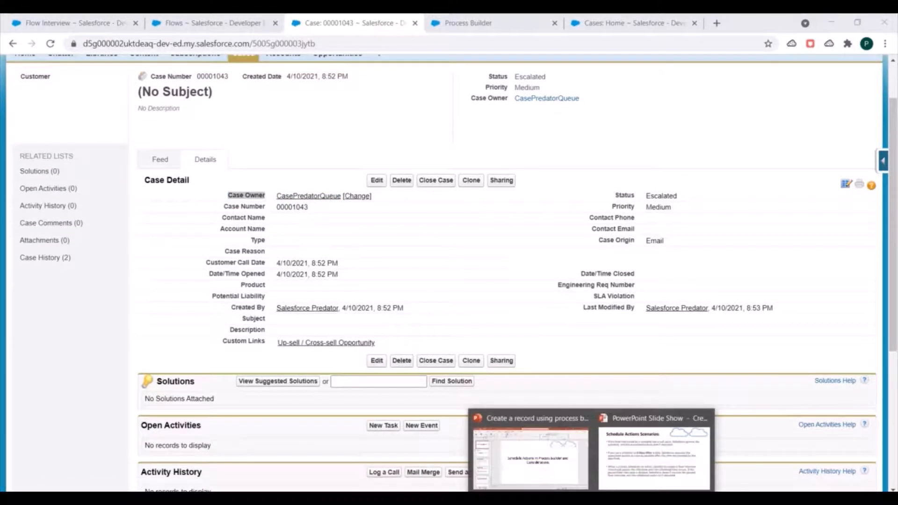
pyautogui.scroll(1, 535, 196)
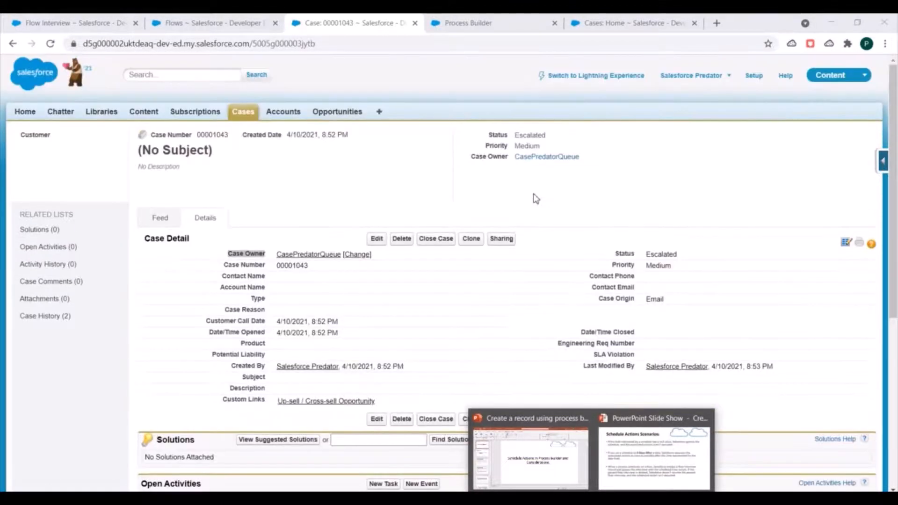
# - Review the Case Assignment To Queue process's start condition and Escalated Case is created criteria, and return to the process list
pyautogui.click(478, 17)
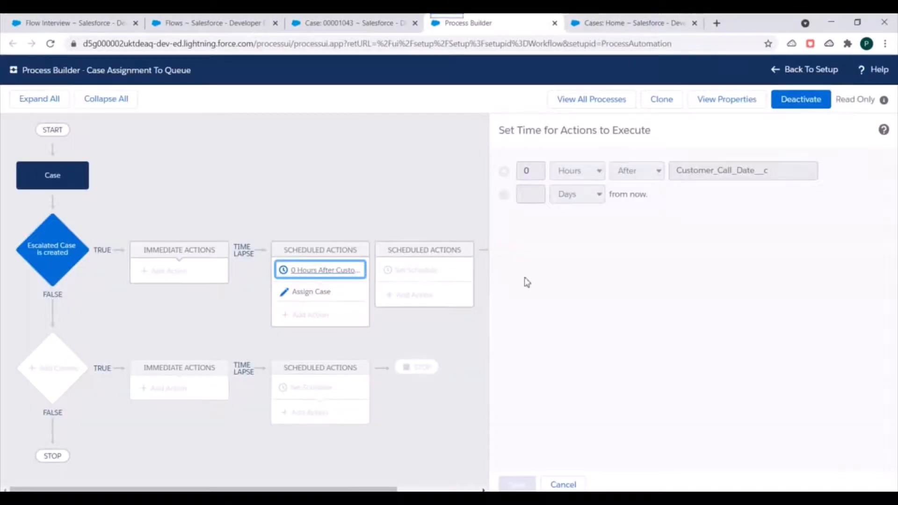
pyautogui.click(81, 182)
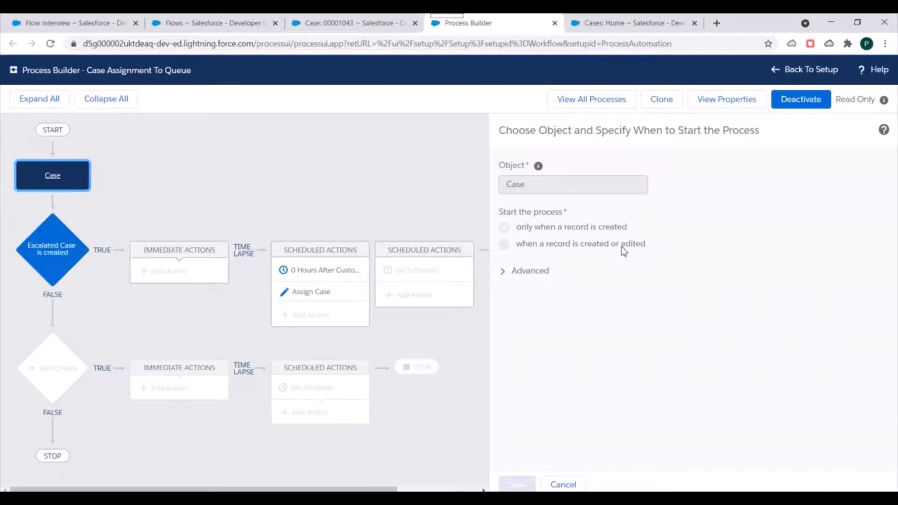
pyautogui.click(46, 252)
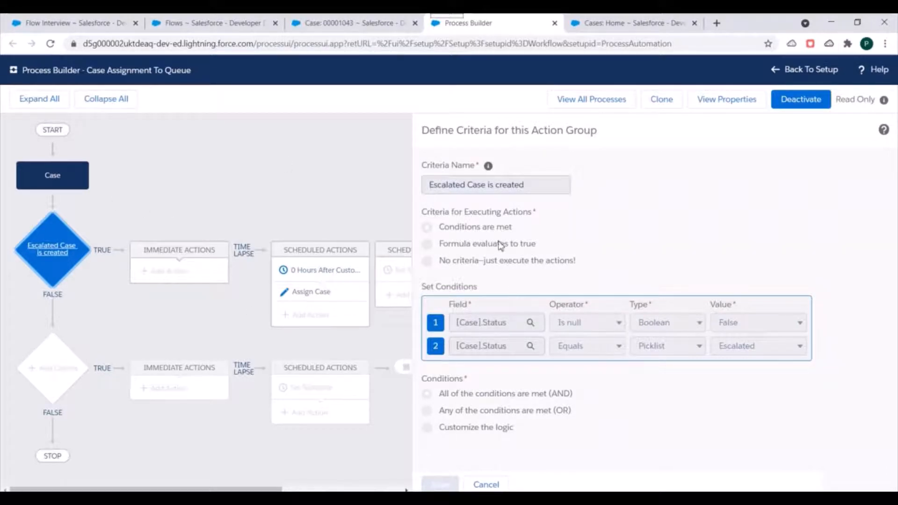
pyautogui.click(597, 105)
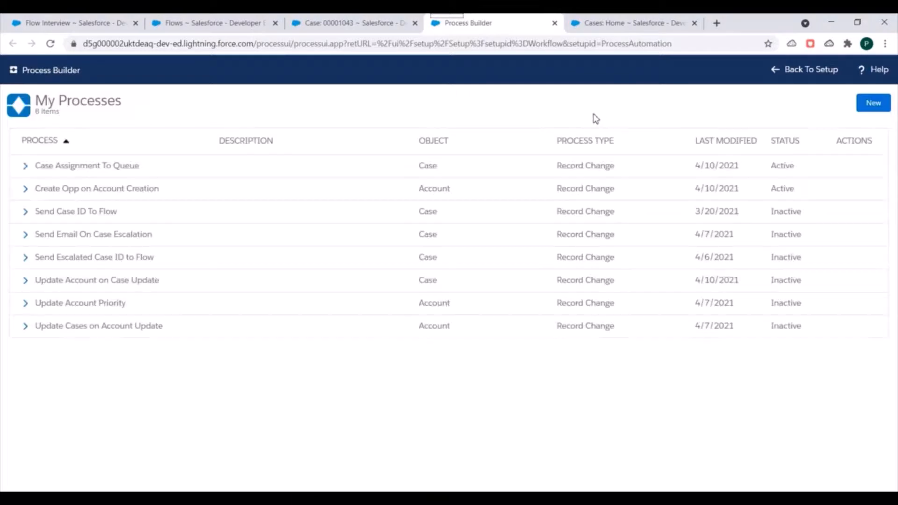
pyautogui.click(625, 456)
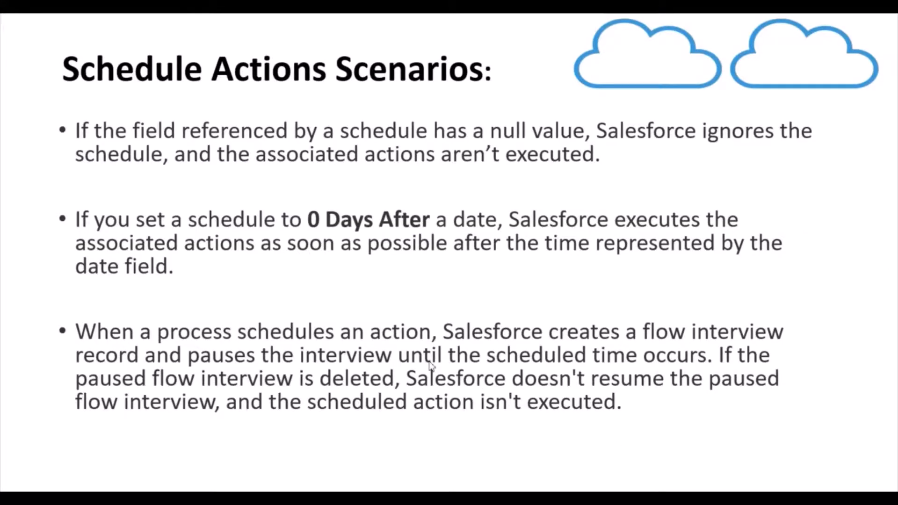
pyautogui.press('Right')
pyautogui.press('Right')
pyautogui.press('Right')
pyautogui.press('Left')
pyautogui.press('Right')
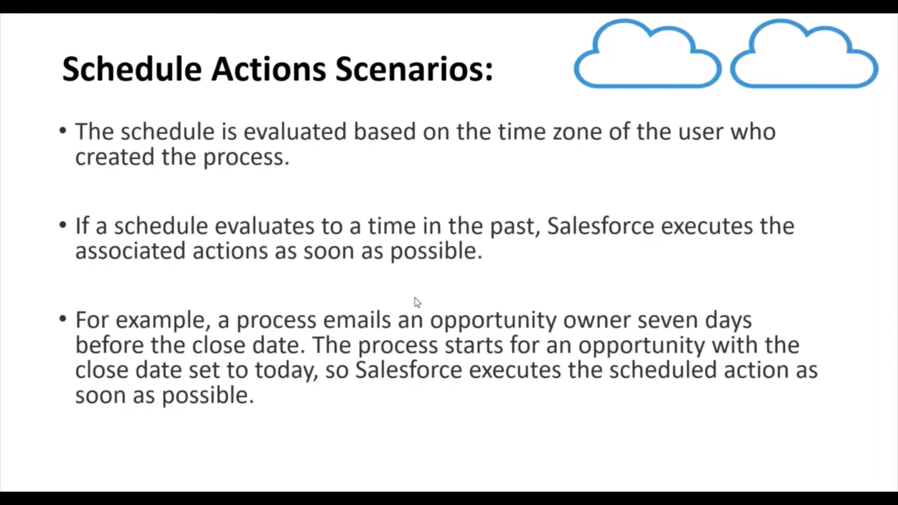
pyautogui.press('Right')
pyautogui.press('Left')
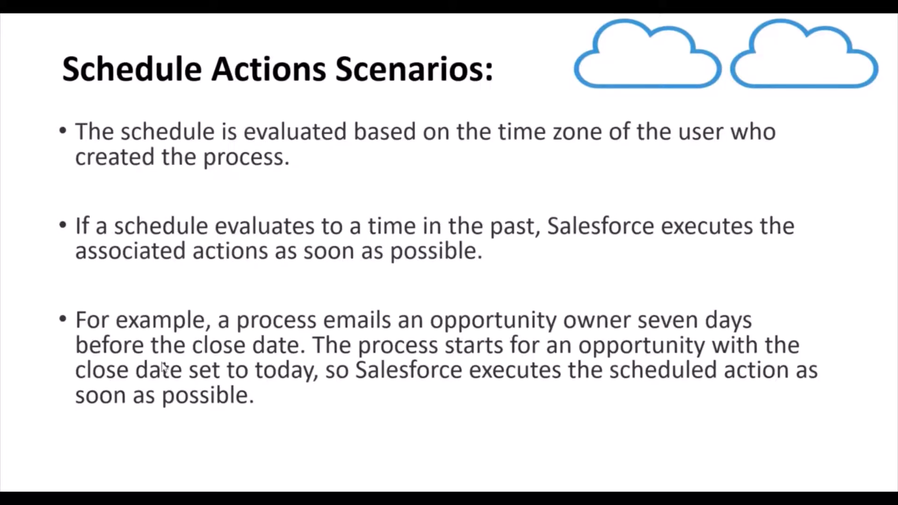
pyautogui.press('Right')
pyautogui.press('Right')
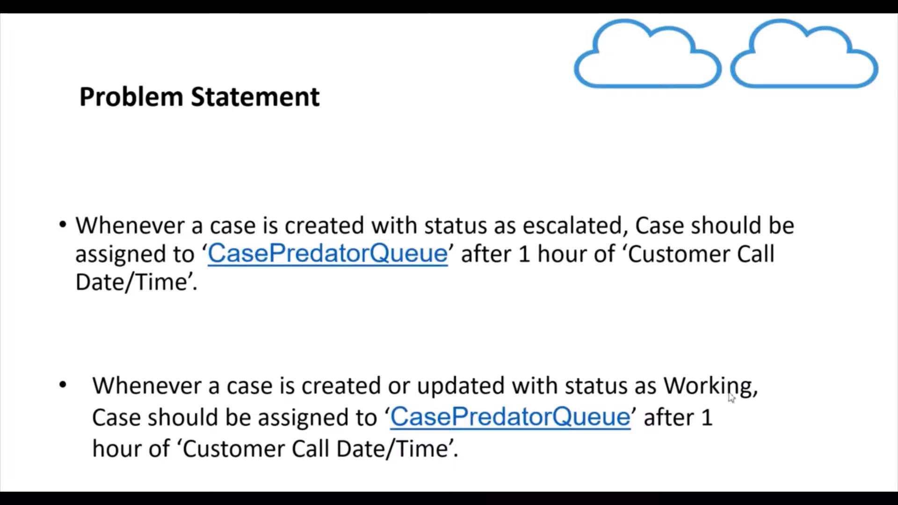
pyautogui.hotkey('alt', 'Tab')
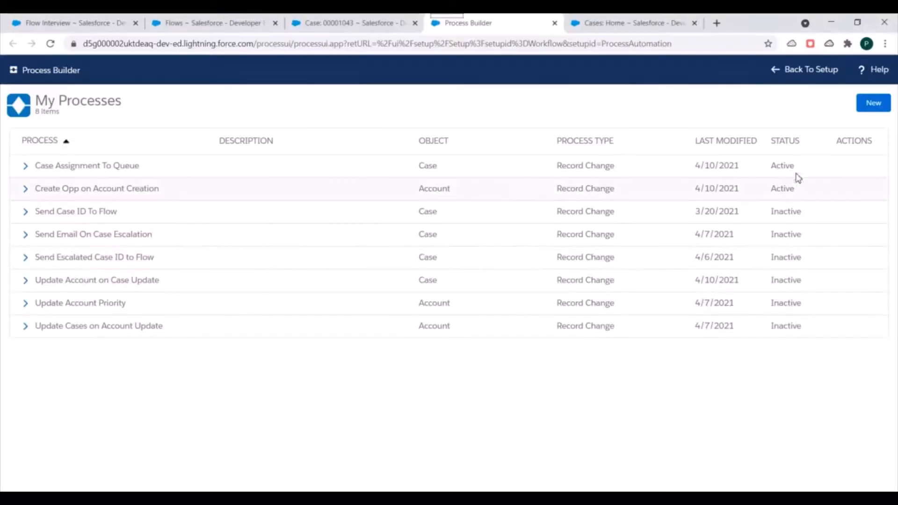
# - Create a process named "Assign Case on update or create case" that starts when a record changes
pyautogui.click(870, 105)
pyautogui.click(404, 241)
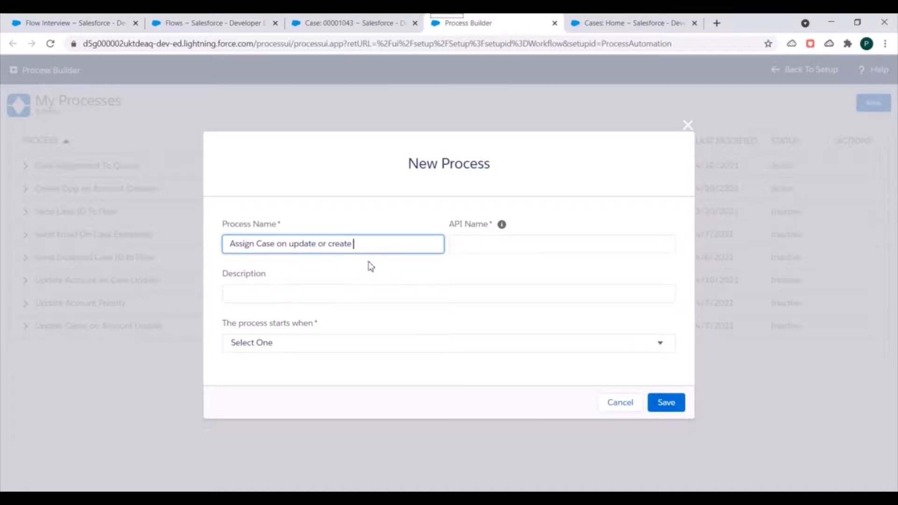
pyautogui.write('ase')
pyautogui.click(411, 276)
pyautogui.click(347, 351)
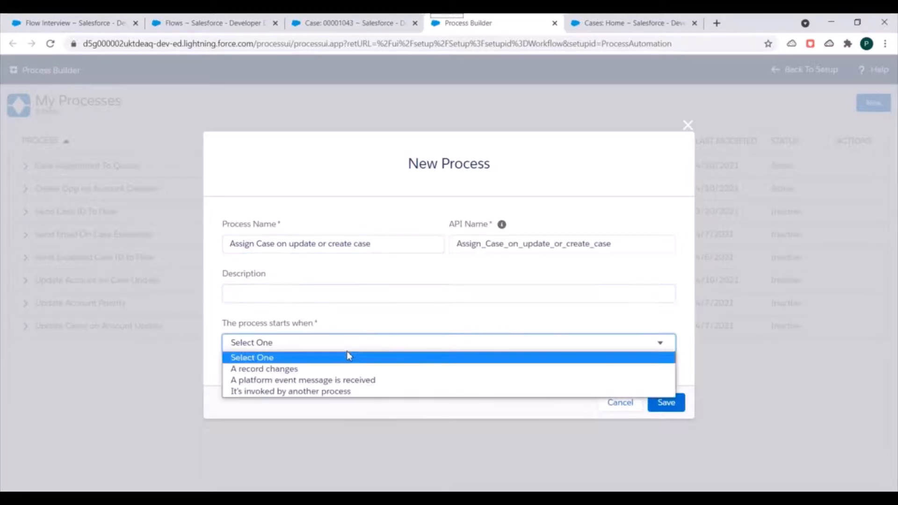
pyautogui.click(267, 369)
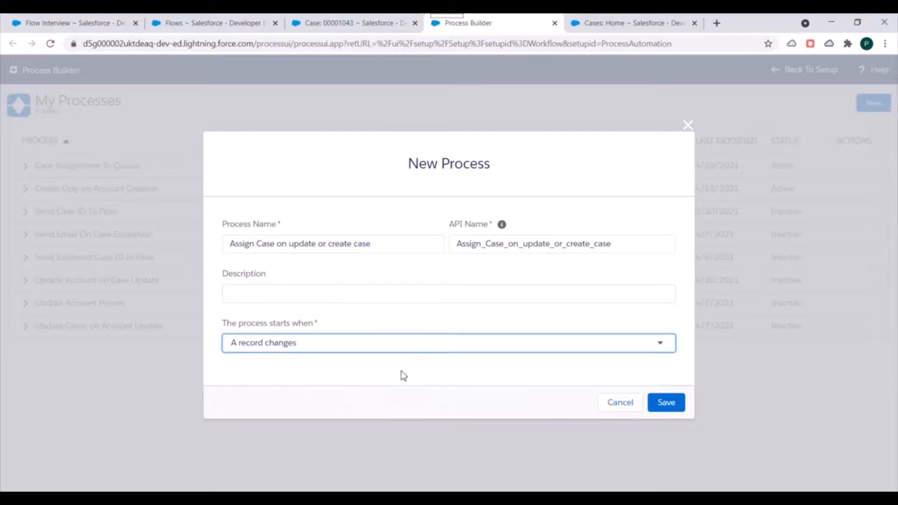
pyautogui.click(665, 403)
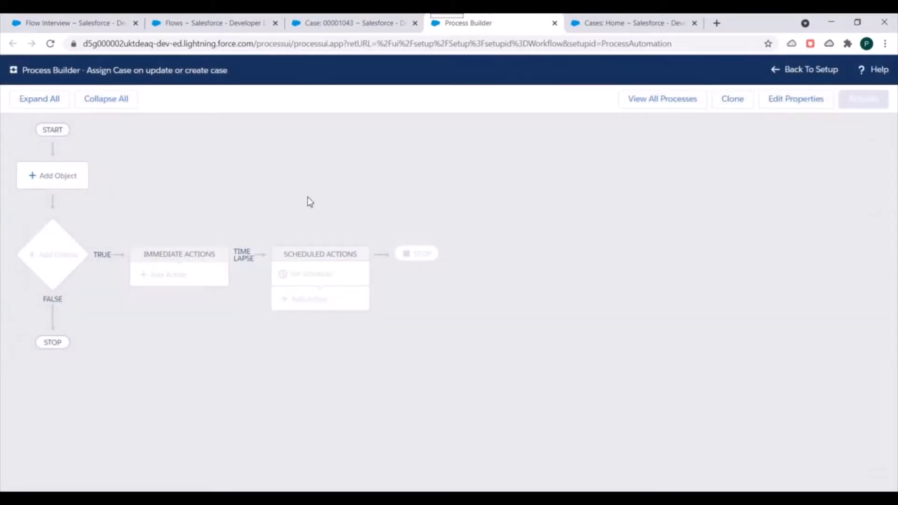
# - Set the process object to Case, starting when a record is created or edited, and save it
pyautogui.click(49, 186)
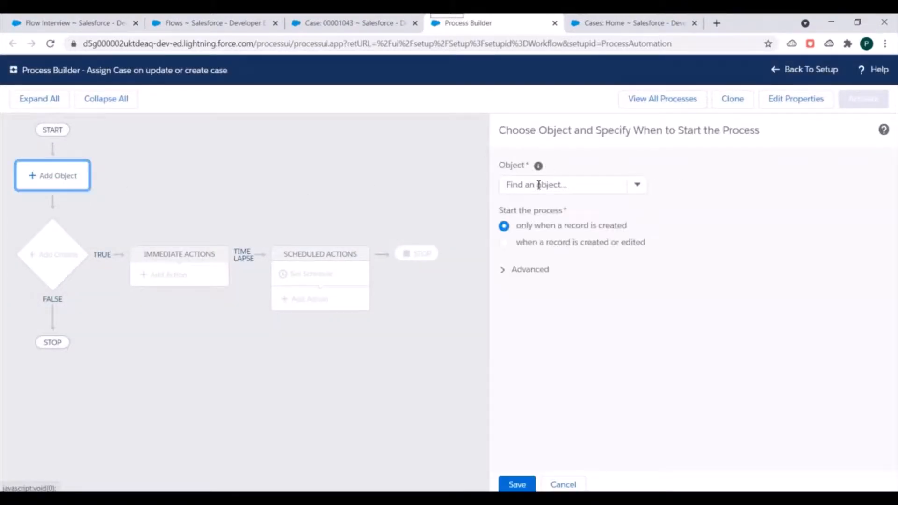
pyautogui.click(526, 185)
pyautogui.write('case')
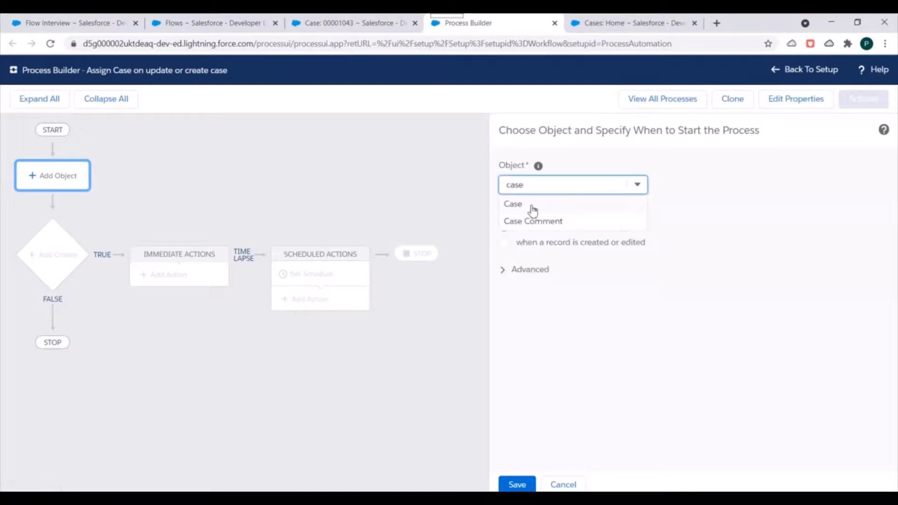
pyautogui.click(532, 205)
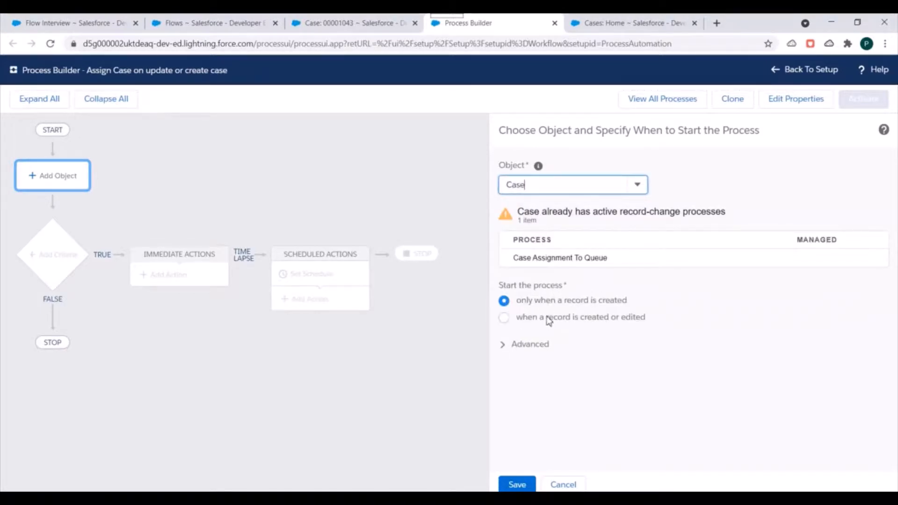
pyautogui.click(549, 321)
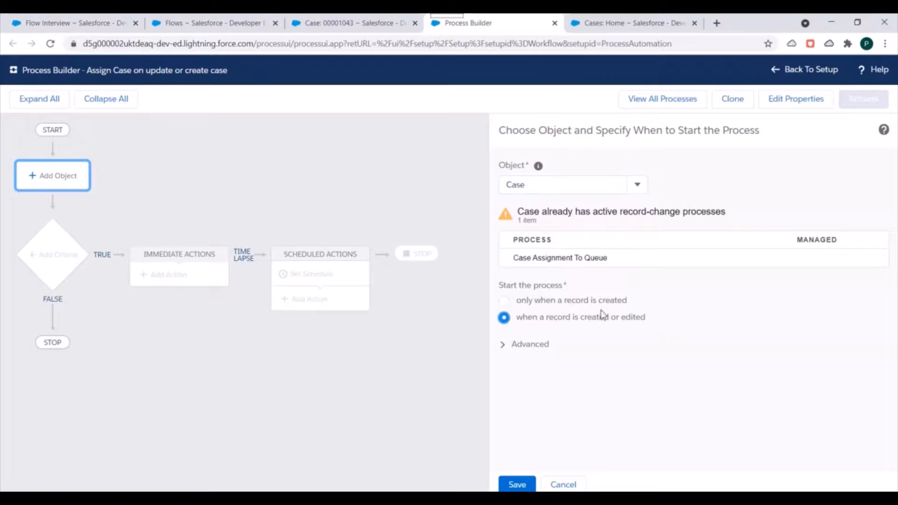
pyautogui.click(518, 486)
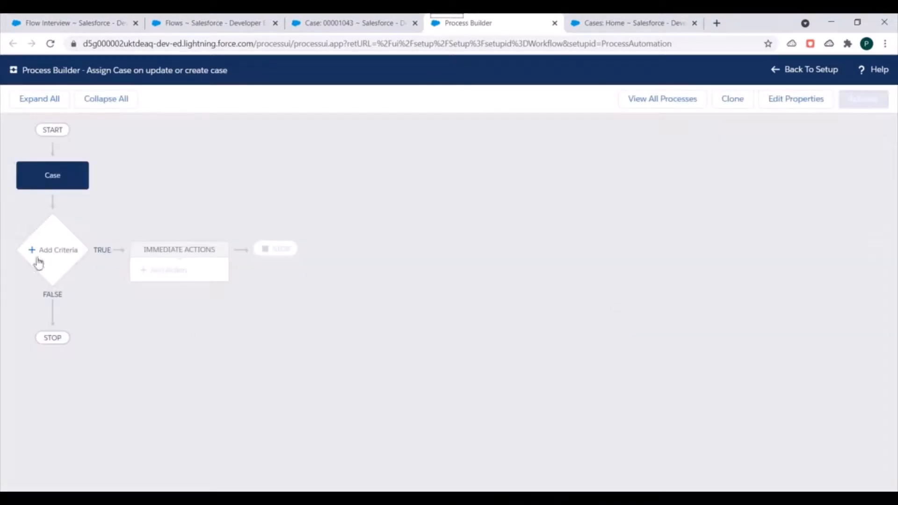
# - Define criteria named "assign case" with a first condition that the Case Status field Is null equals False
pyautogui.click(51, 250)
pyautogui.click(464, 187)
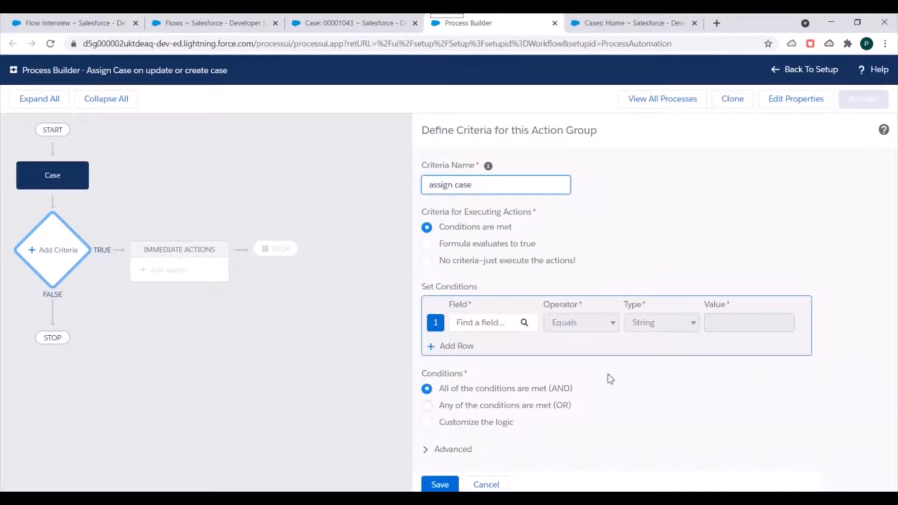
pyautogui.click(509, 324)
pyautogui.click(370, 236)
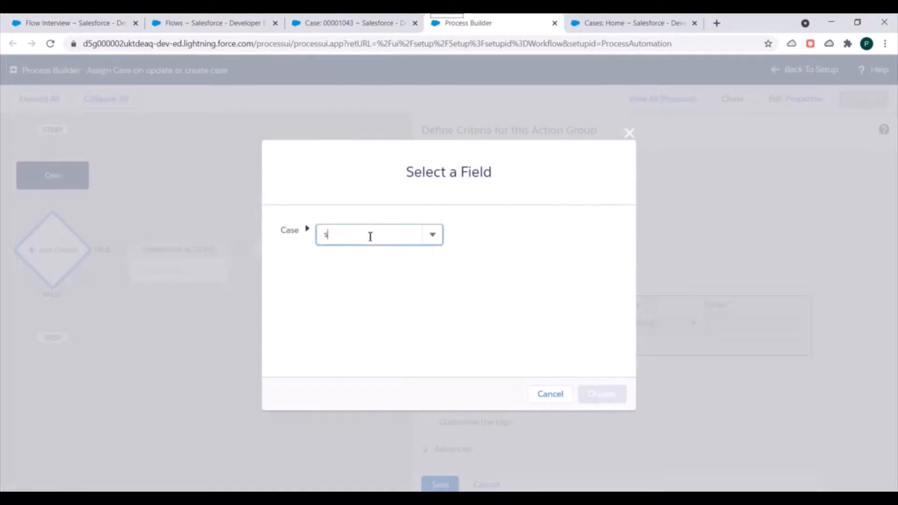
pyautogui.write('stay')
pyautogui.press('BackSpace')
pyautogui.write('tus')
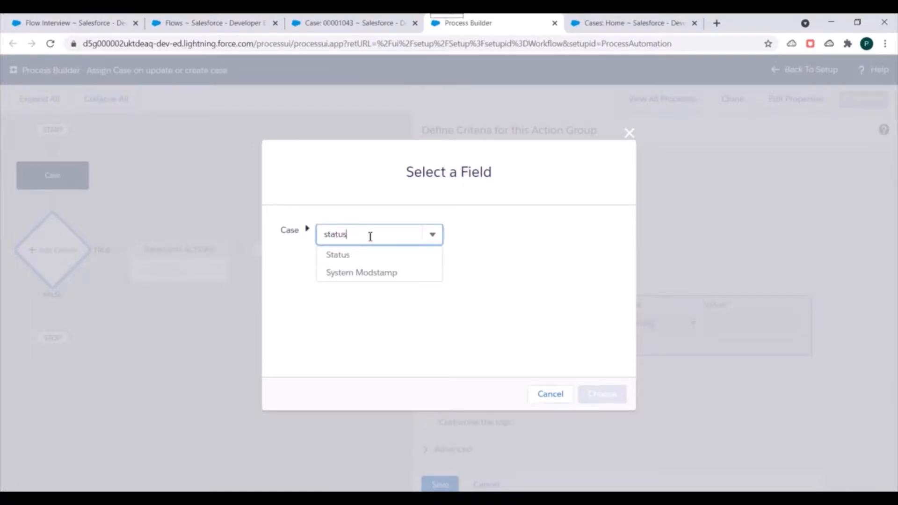
pyautogui.click(358, 258)
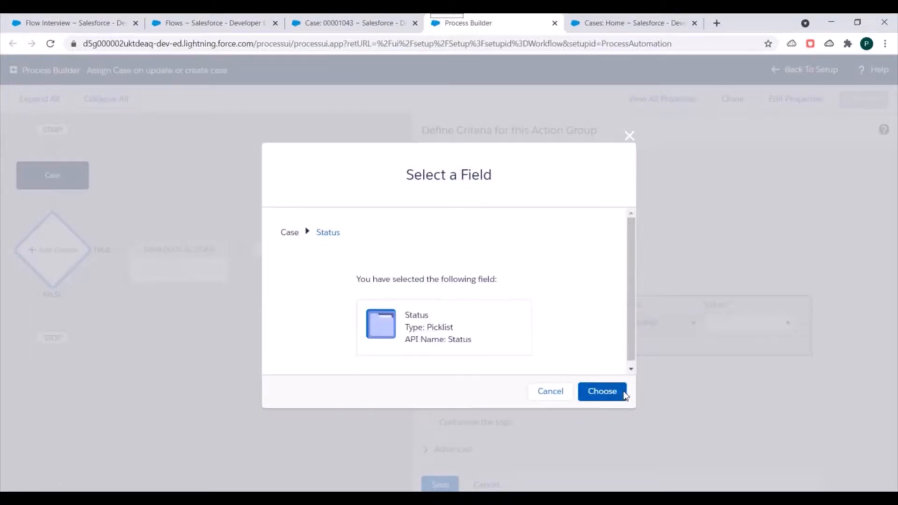
pyautogui.click(623, 393)
pyautogui.click(572, 331)
pyautogui.click(590, 389)
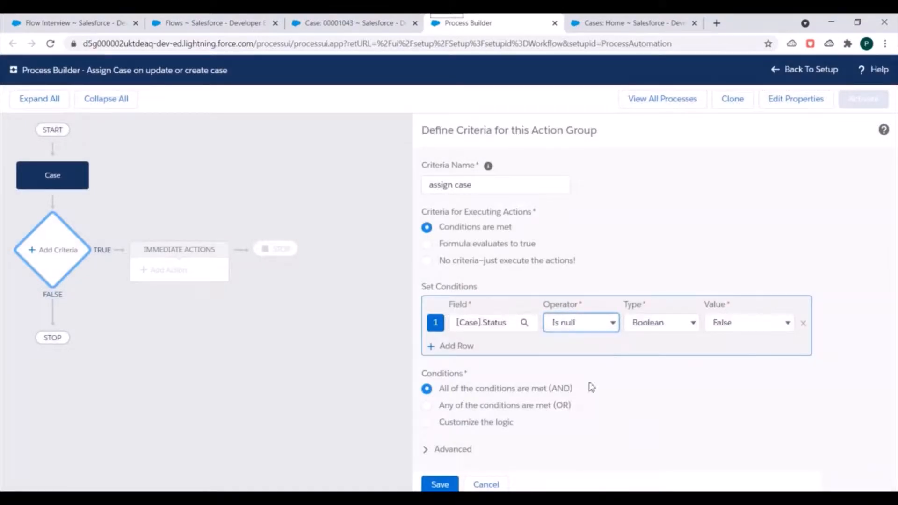
# - Add a second condition requiring the Case Status picklist to equal Working
pyautogui.click(444, 347)
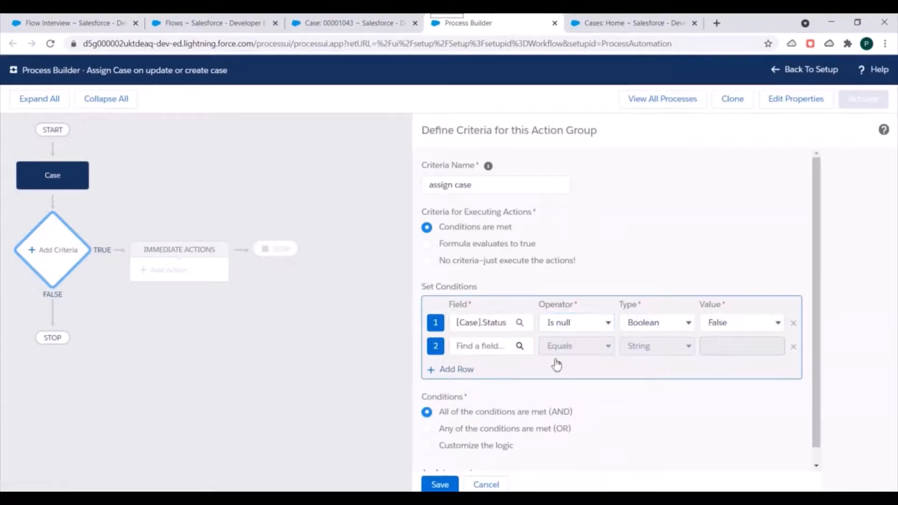
pyautogui.click(489, 346)
pyautogui.write('statu')
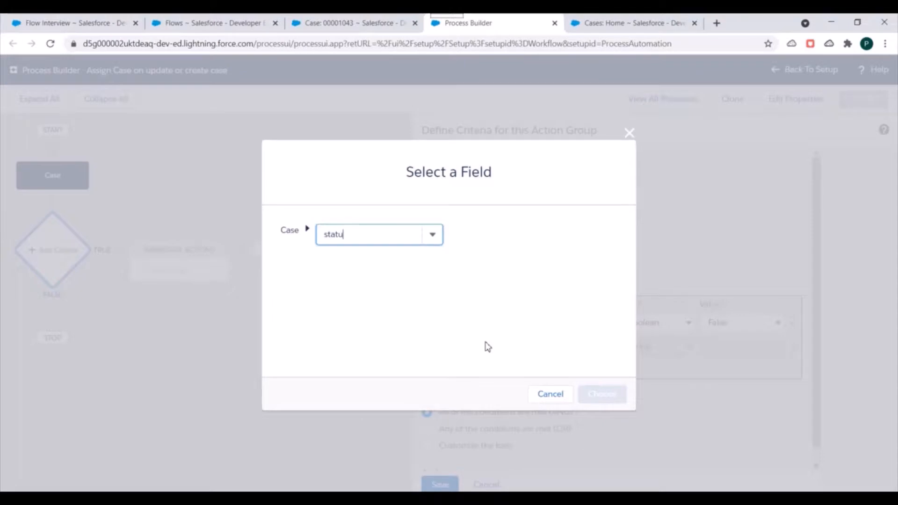
pyautogui.write('s')
pyautogui.click(369, 256)
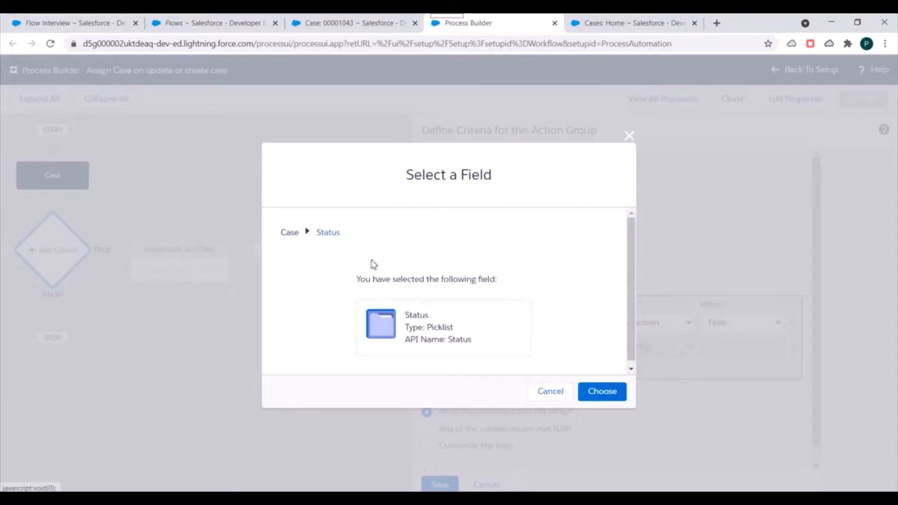
pyautogui.click(596, 389)
pyautogui.click(657, 347)
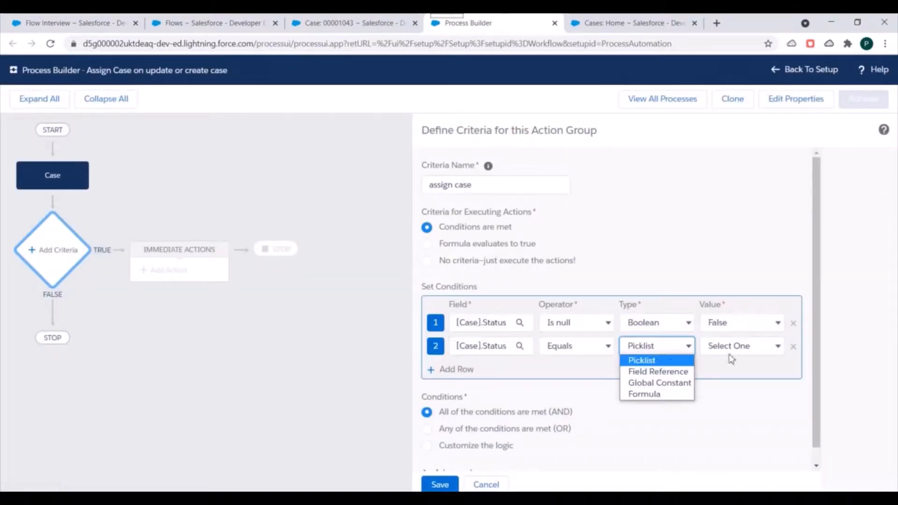
pyautogui.click(743, 347)
pyautogui.click(737, 383)
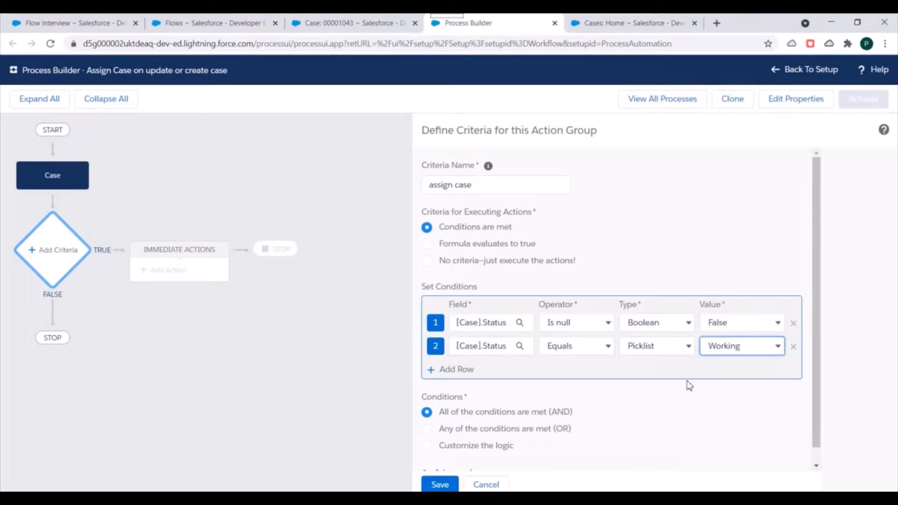
# - Restrict the criteria's actions to run only when specified changes are made to the record, and save the criteria
pyautogui.scroll(-1, 733, 345)
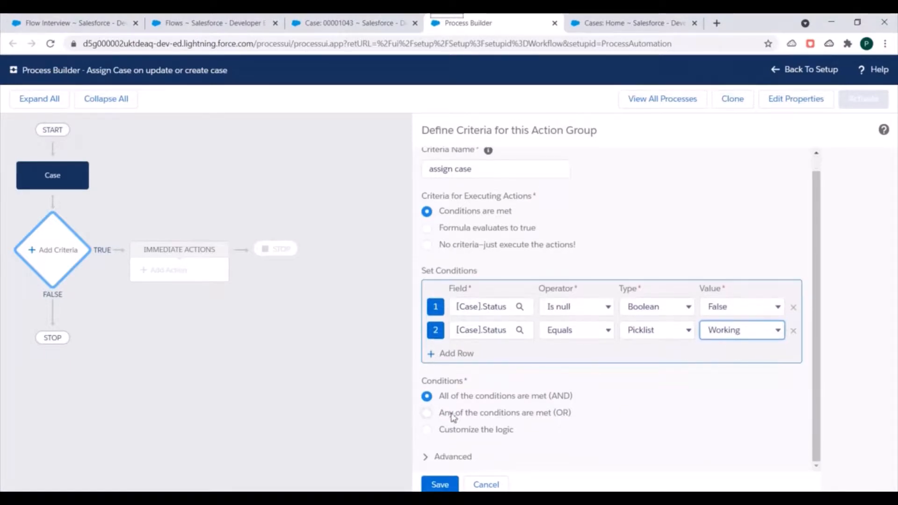
pyautogui.click(442, 457)
pyautogui.scroll(-2, 556, 360)
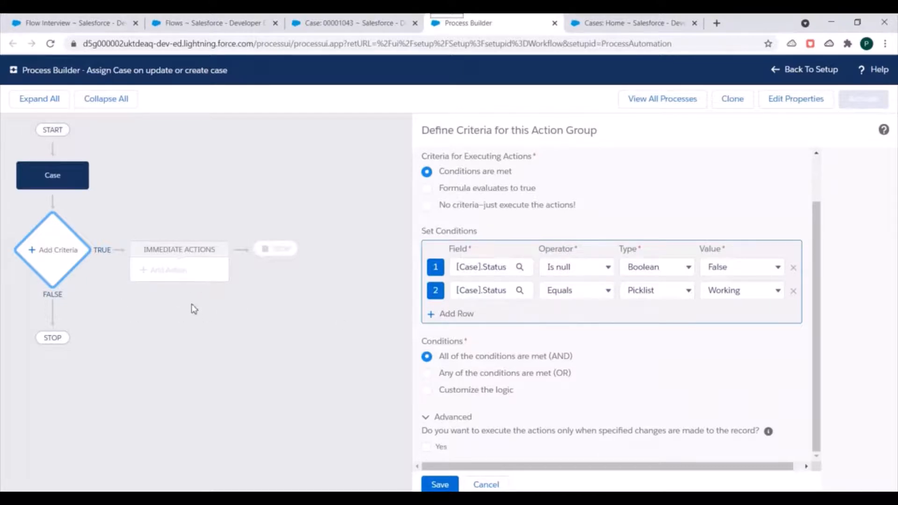
pyautogui.click(427, 447)
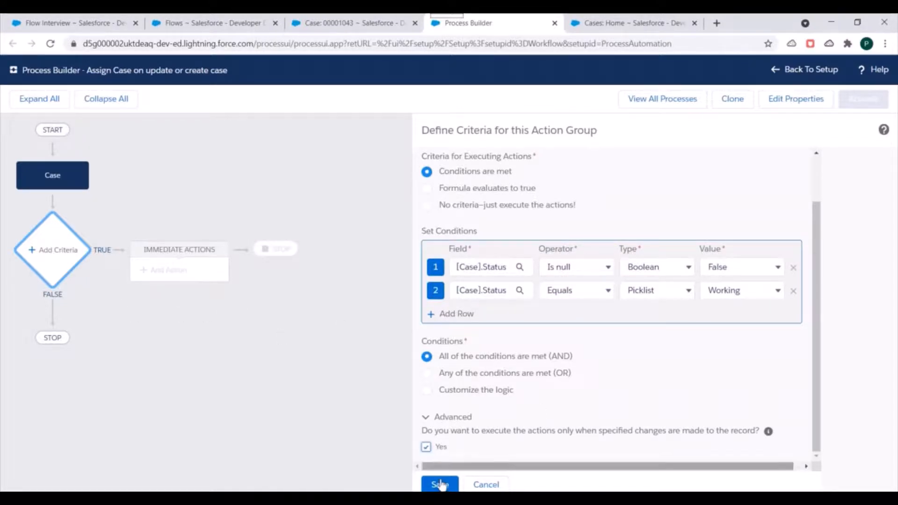
pyautogui.click(440, 484)
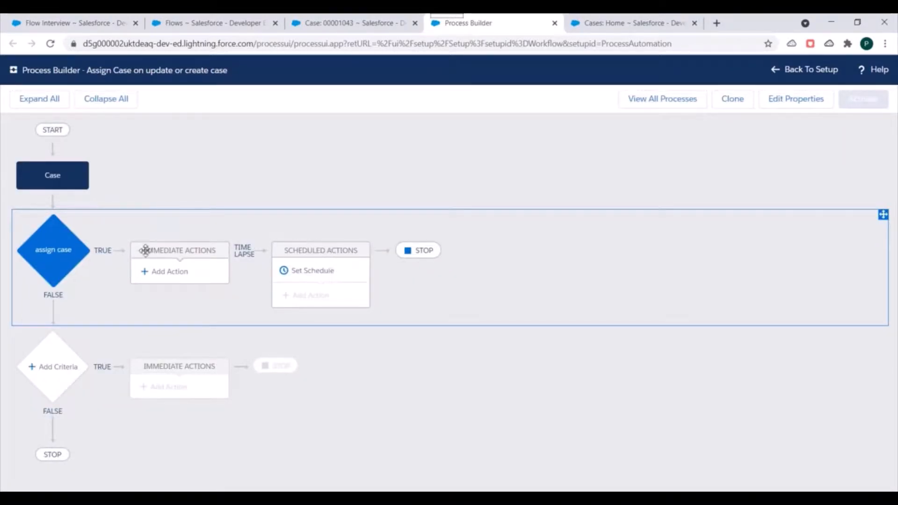
# - Set the assign case schedule to 1 hour after Customer Call Date and save it
pyautogui.click(308, 275)
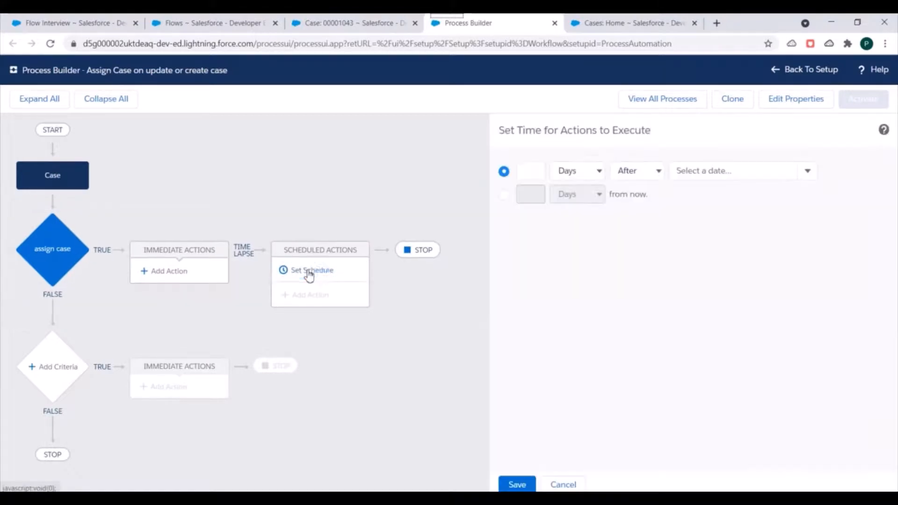
pyautogui.click(526, 176)
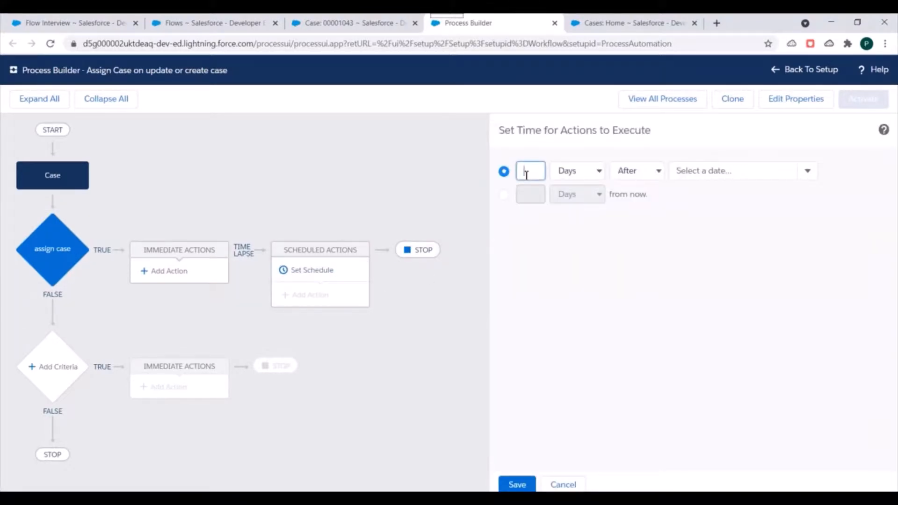
pyautogui.write('1')
pyautogui.click(580, 175)
pyautogui.click(580, 197)
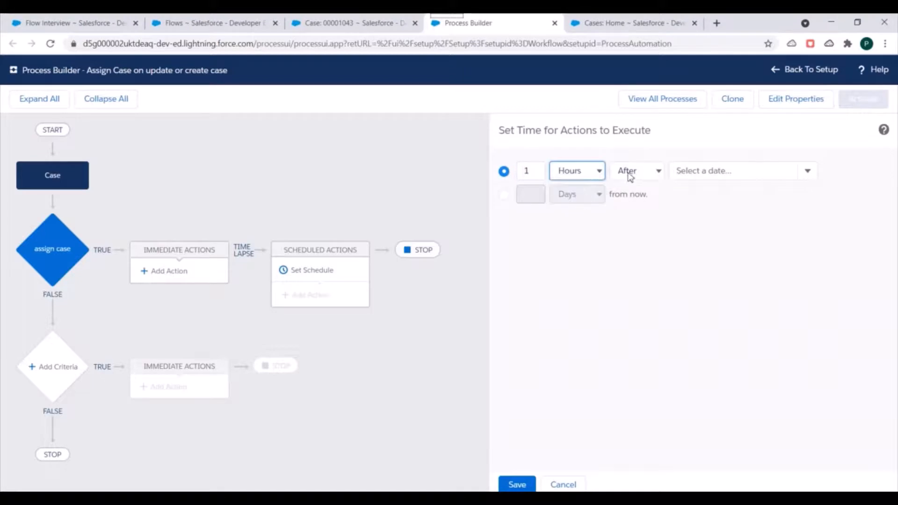
pyautogui.click(698, 173)
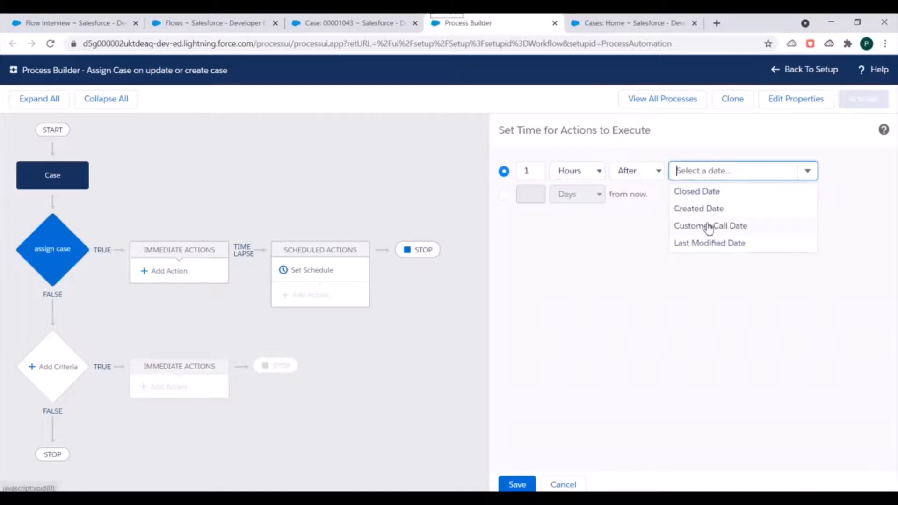
pyautogui.click(708, 225)
pyautogui.click(677, 266)
pyautogui.click(517, 485)
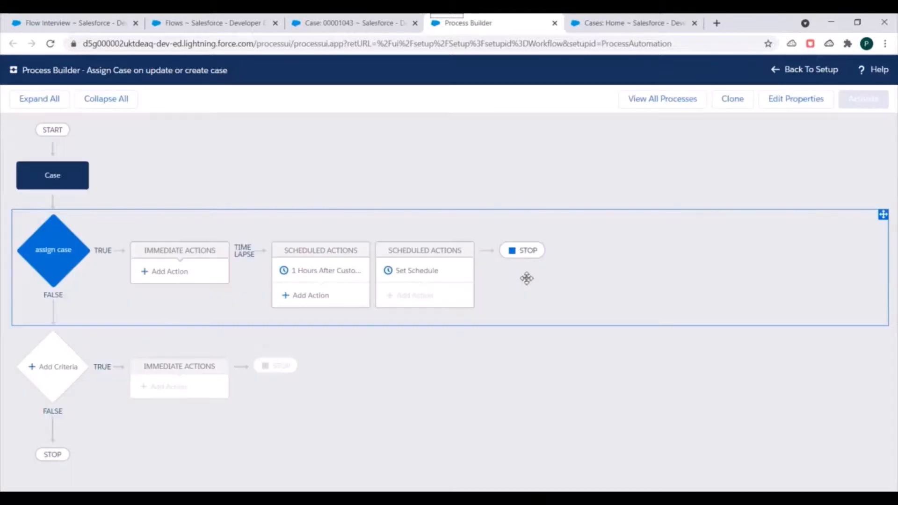
# - Add an Update Records action named "assign case" under the 1-hour schedule, targeting the Case record that started the process
pyautogui.click(296, 298)
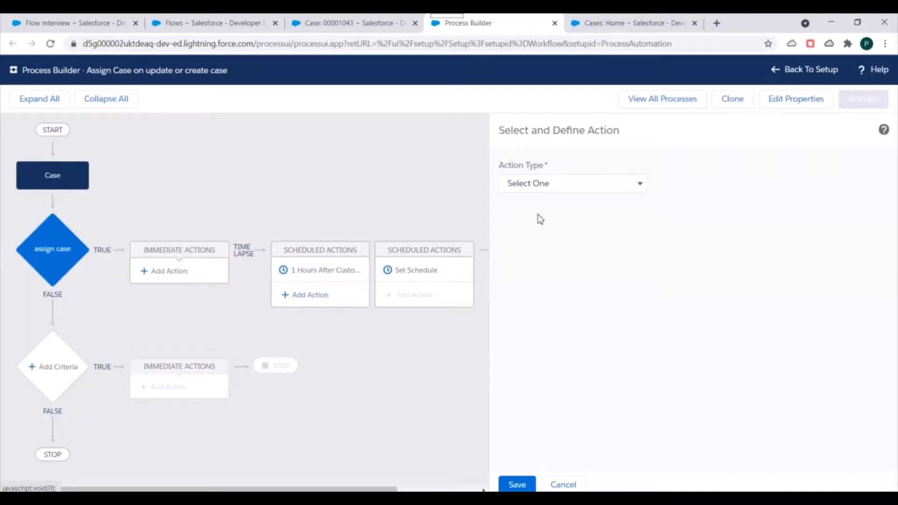
pyautogui.click(538, 184)
pyautogui.click(547, 322)
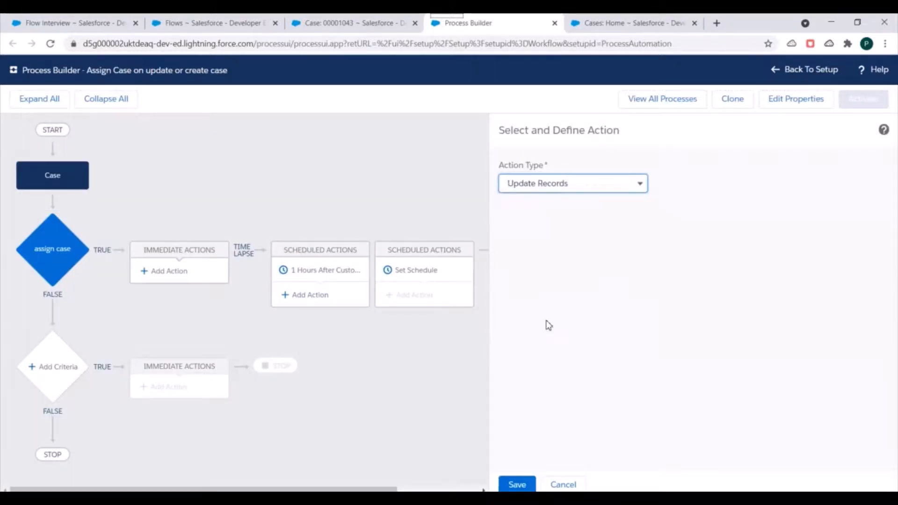
pyautogui.click(549, 224)
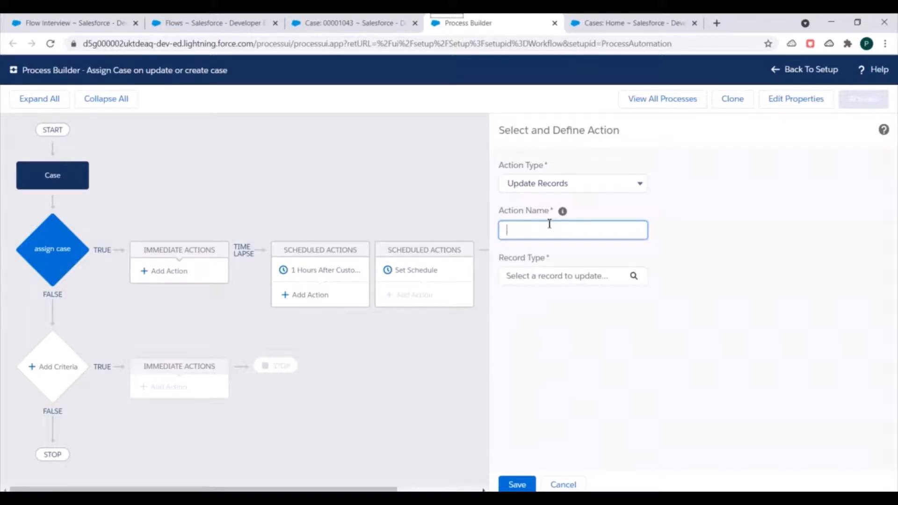
pyautogui.write('assign case')
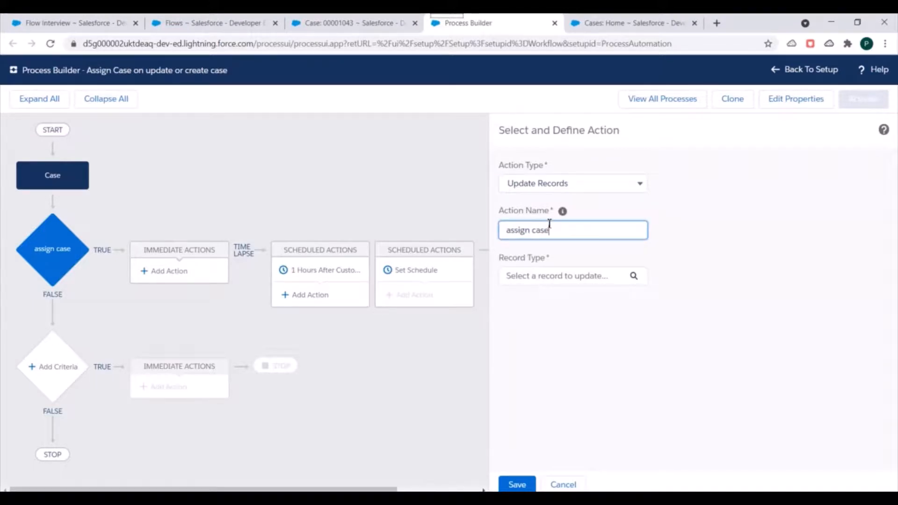
pyautogui.click(533, 280)
pyautogui.click(356, 214)
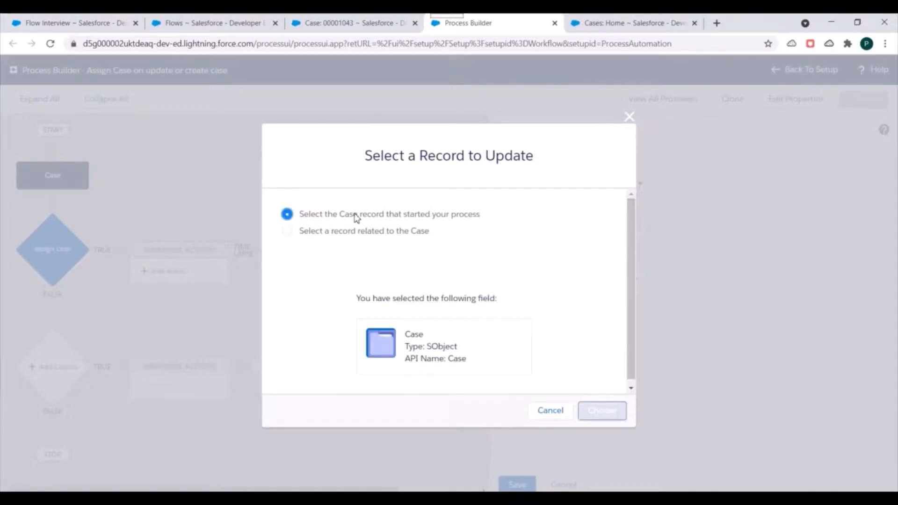
pyautogui.click(597, 412)
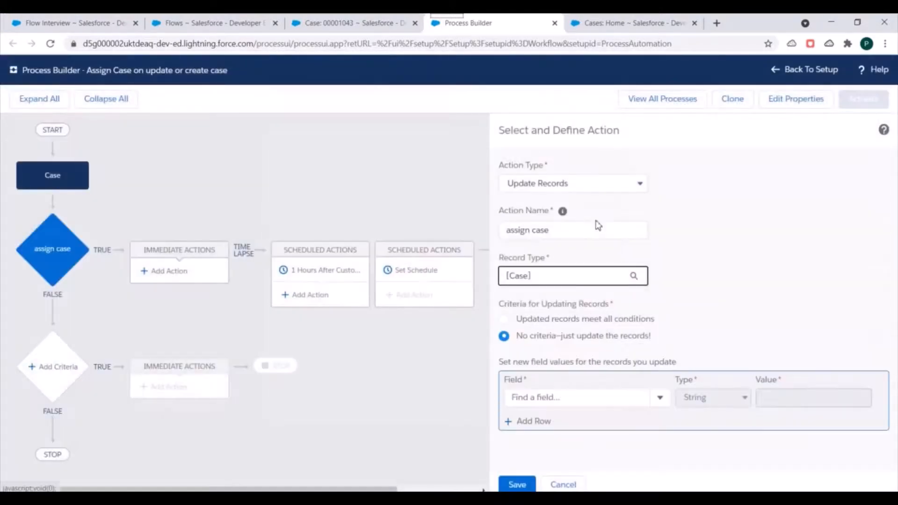
# - Configure the action to set the Owner ID field to the queue CasePredatorQueue
pyautogui.click(570, 399)
pyautogui.write('owne')
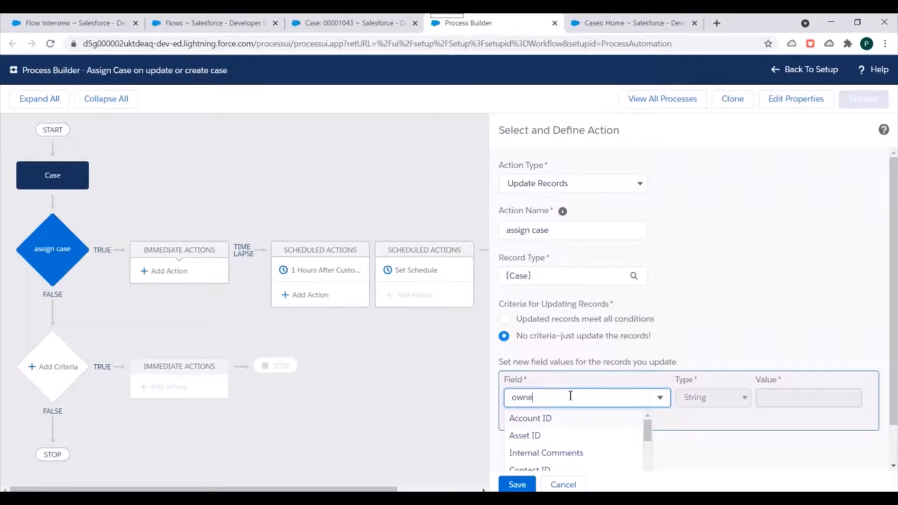
pyautogui.write('r')
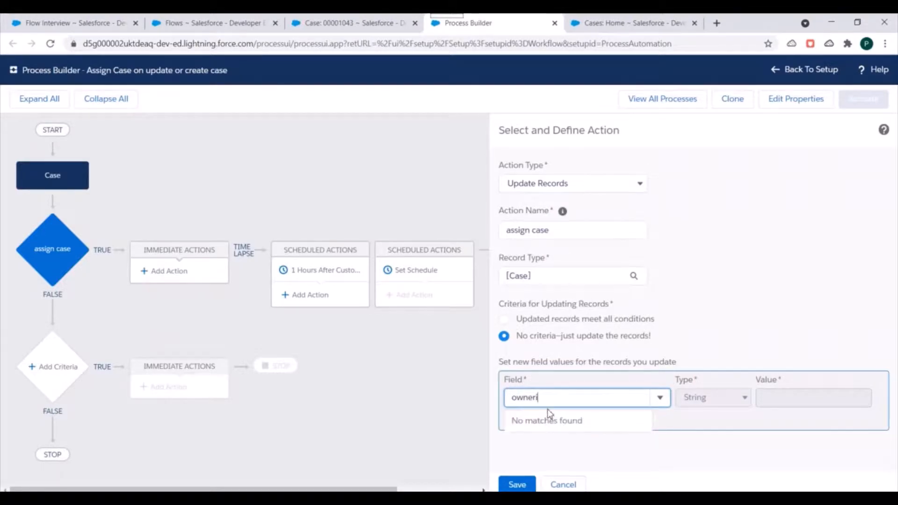
pyautogui.click(555, 418)
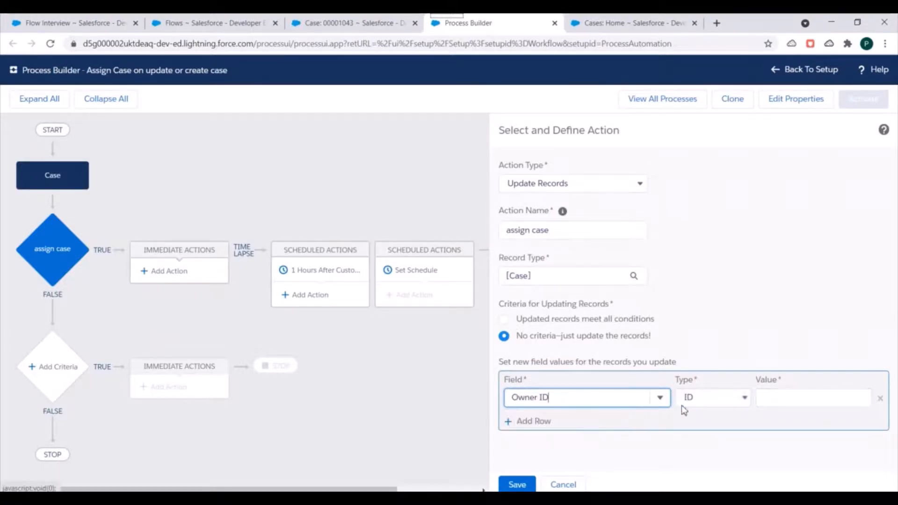
pyautogui.click(706, 402)
pyautogui.click(704, 469)
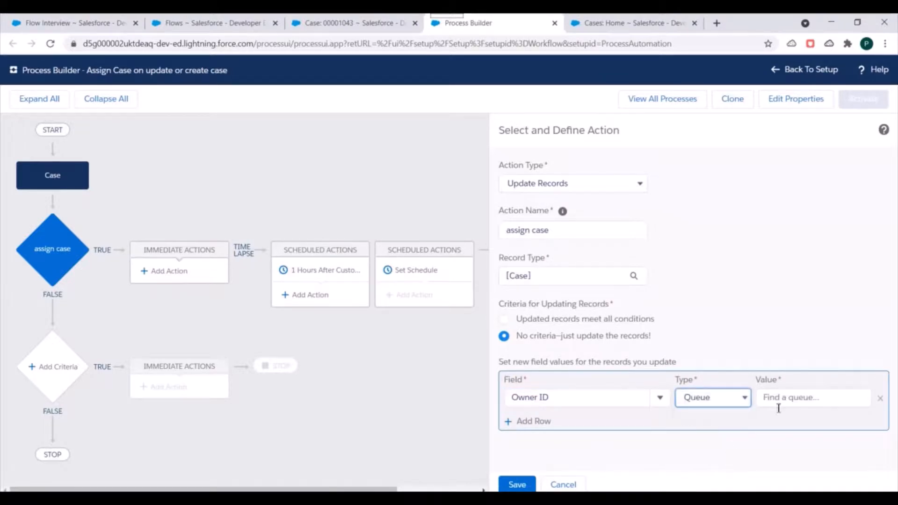
pyautogui.click(780, 400)
pyautogui.write('pred')
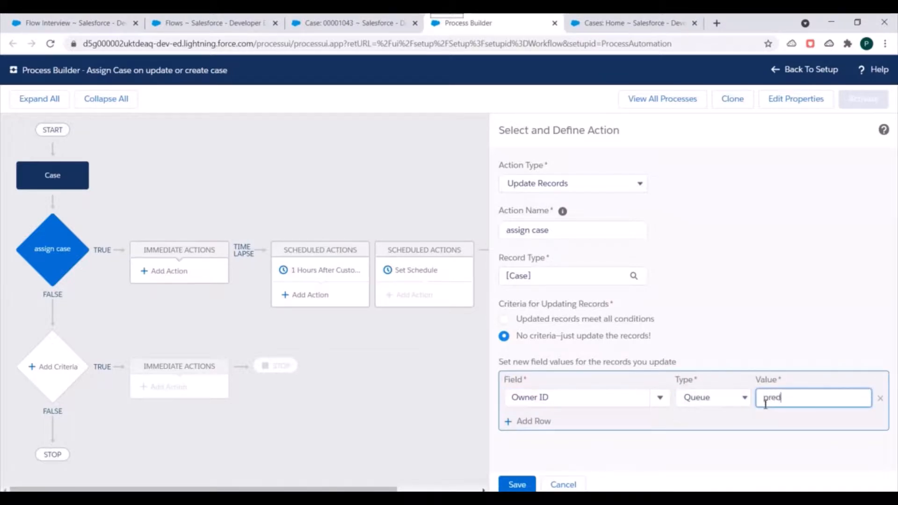
pyautogui.click(778, 417)
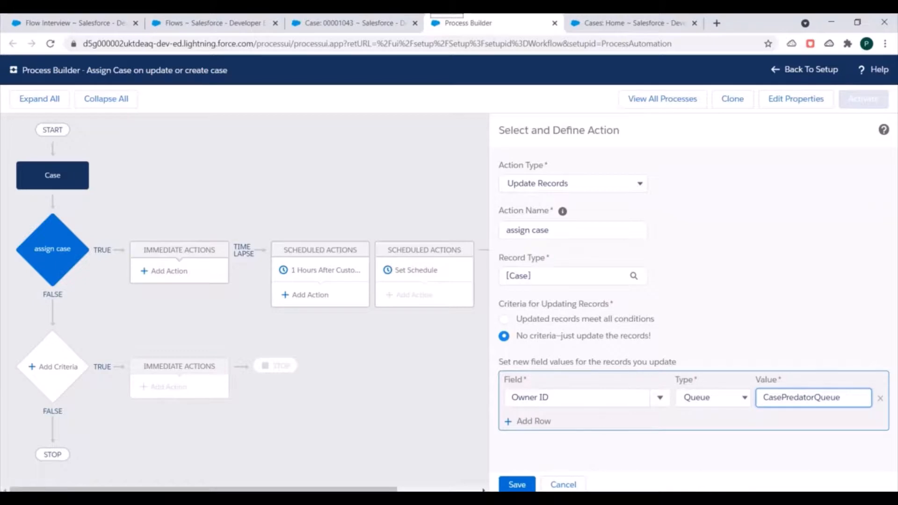
# - Save the assign case action and activate the process version
pyautogui.click(517, 485)
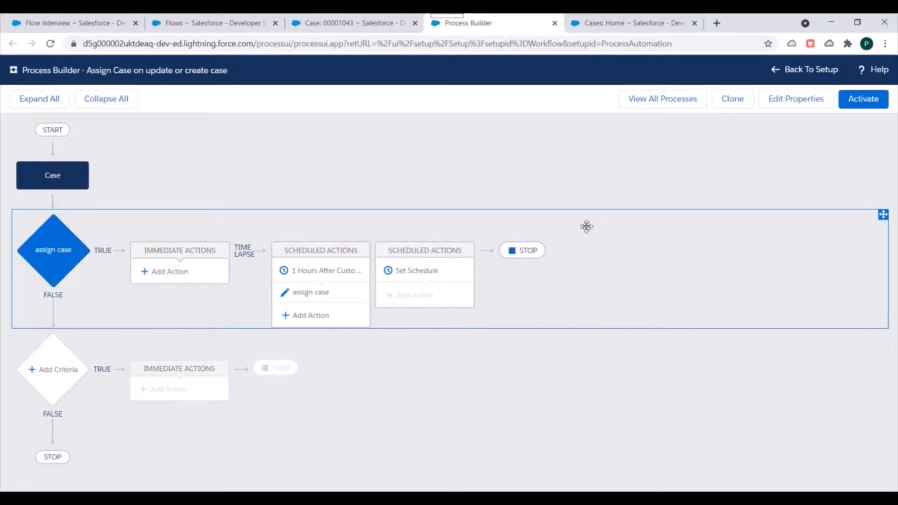
pyautogui.click(861, 99)
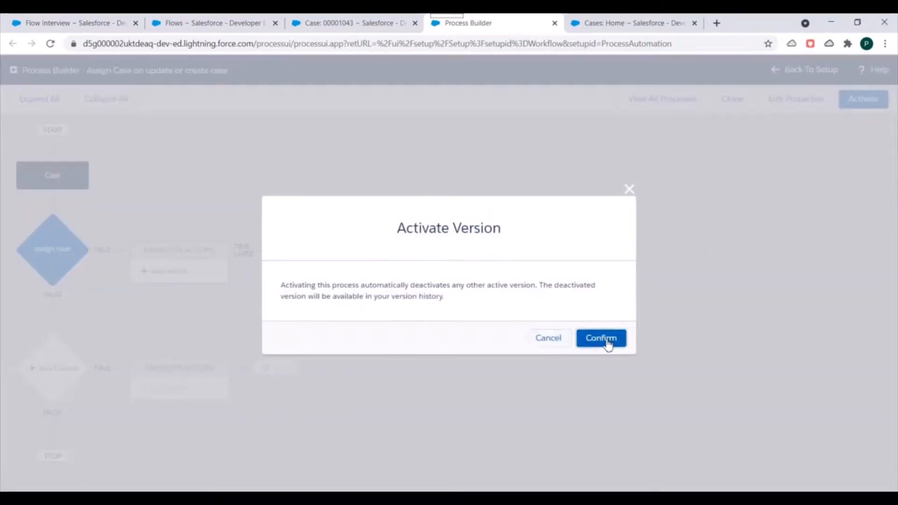
pyautogui.click(606, 341)
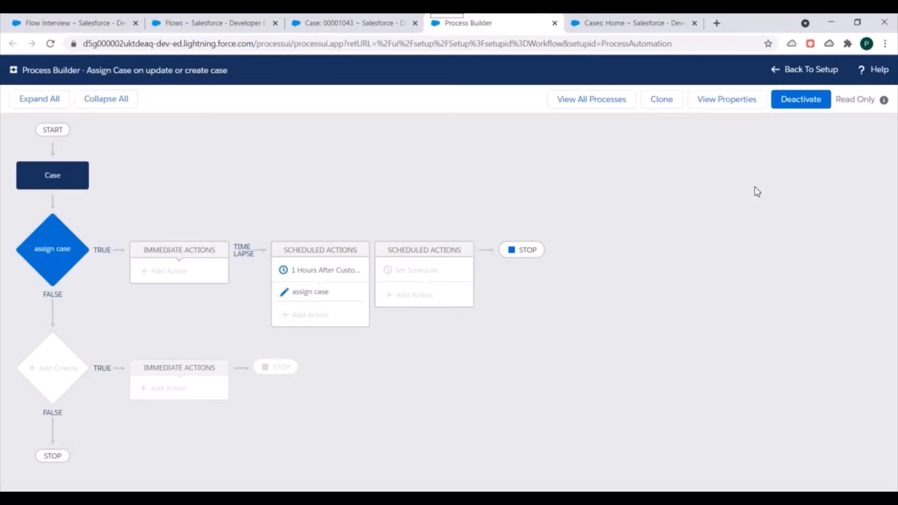
# - Open the Cases home in a new browser tab, start a new case, and check the paused flow interviews list
pyautogui.click(348, 23)
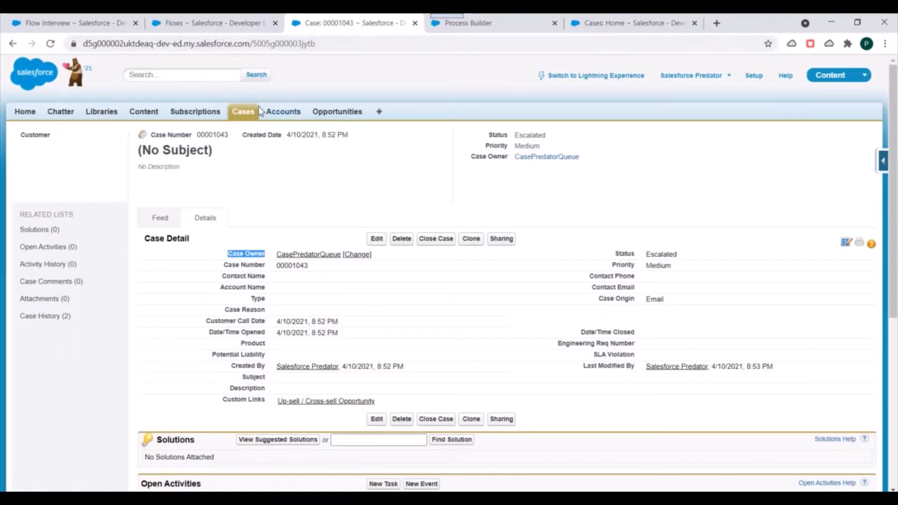
pyautogui.rightClick(248, 117)
pyautogui.rightClick(236, 109)
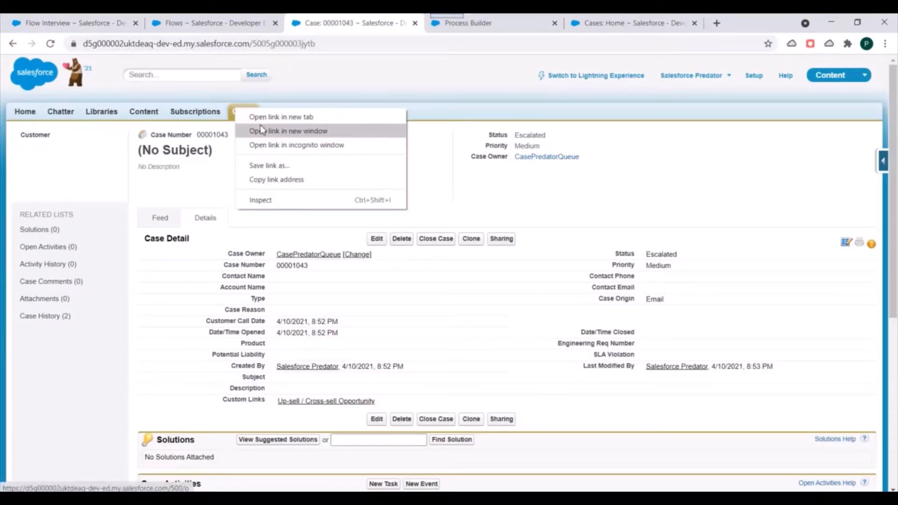
pyautogui.click(261, 117)
pyautogui.click(437, 23)
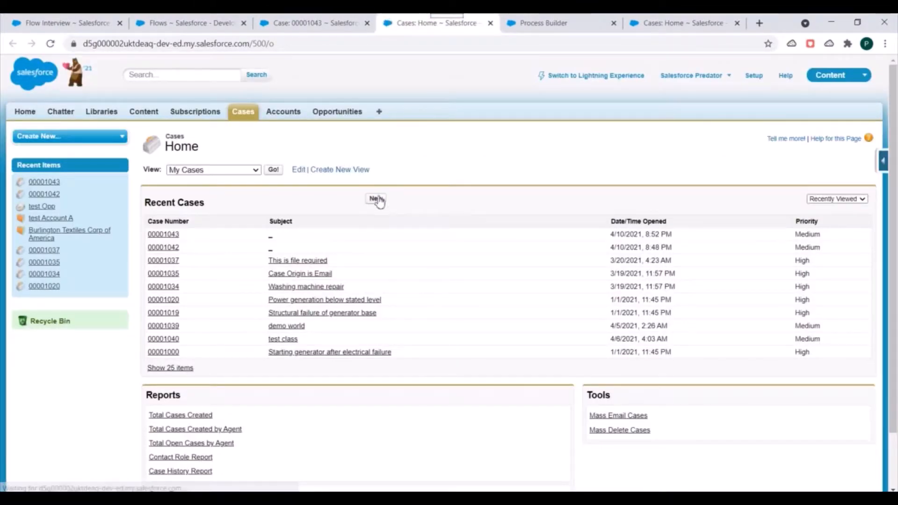
pyautogui.click(377, 199)
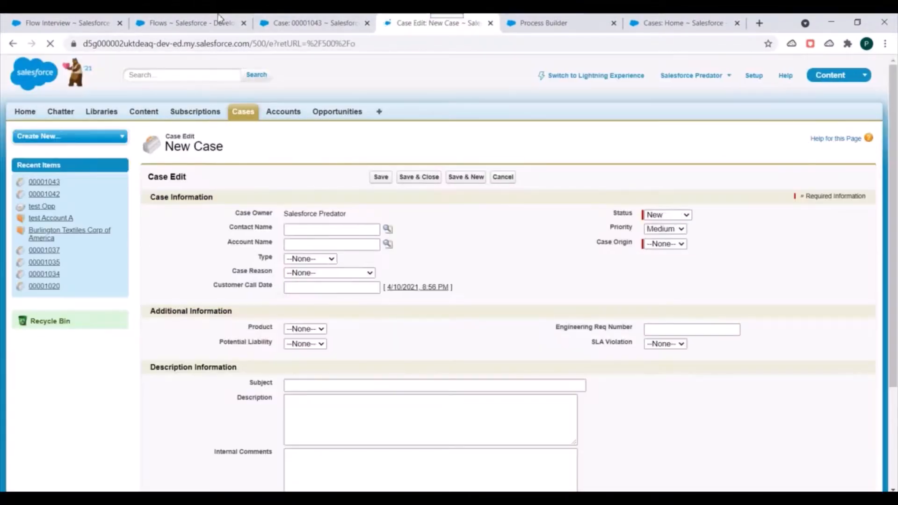
pyautogui.click(220, 18)
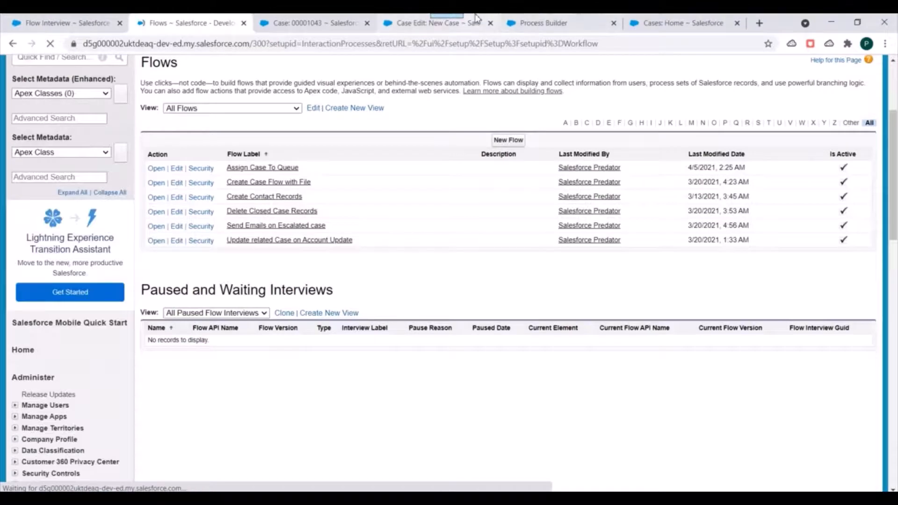
pyautogui.click(428, 22)
# - Set the new case's Status to Working, Case Origin to Phone and Customer Call Date to 4/10/2021, 8:56 PM, and save it
pyautogui.click(668, 215)
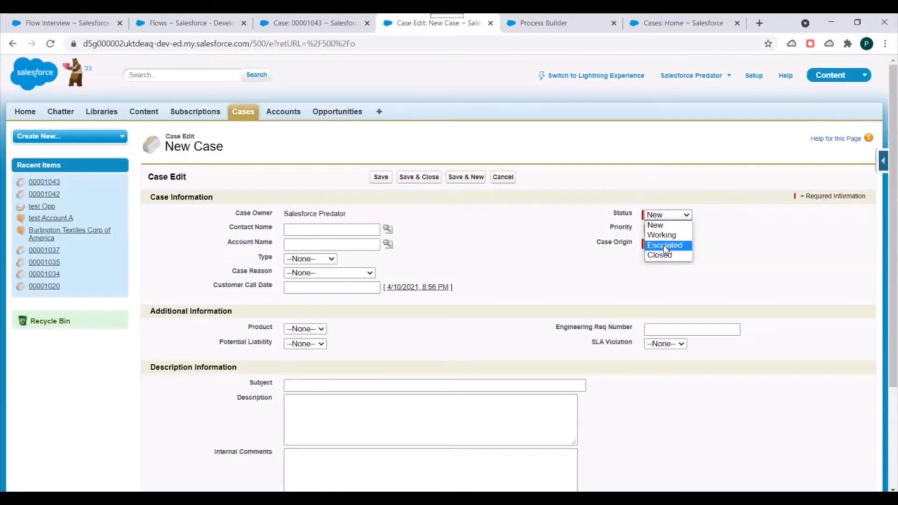
pyautogui.click(667, 235)
pyautogui.scroll(-1, 406, 216)
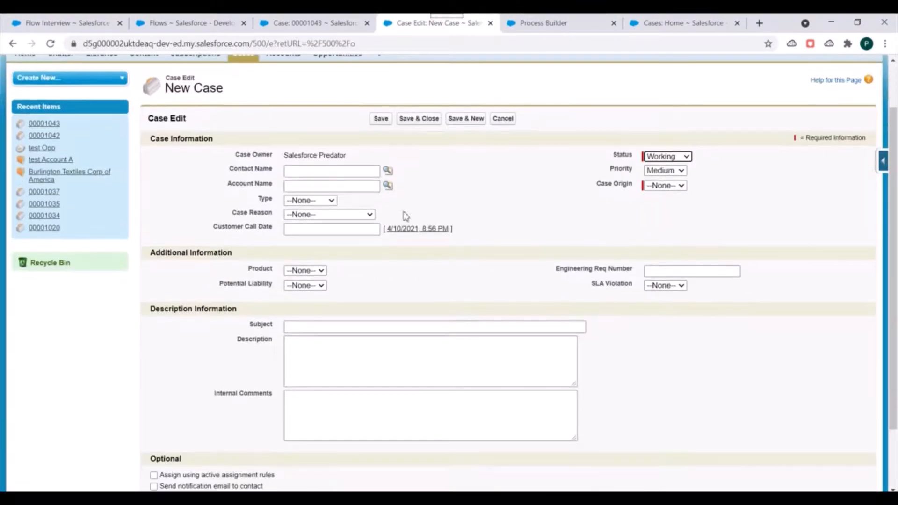
pyautogui.click(671, 186)
pyautogui.click(657, 205)
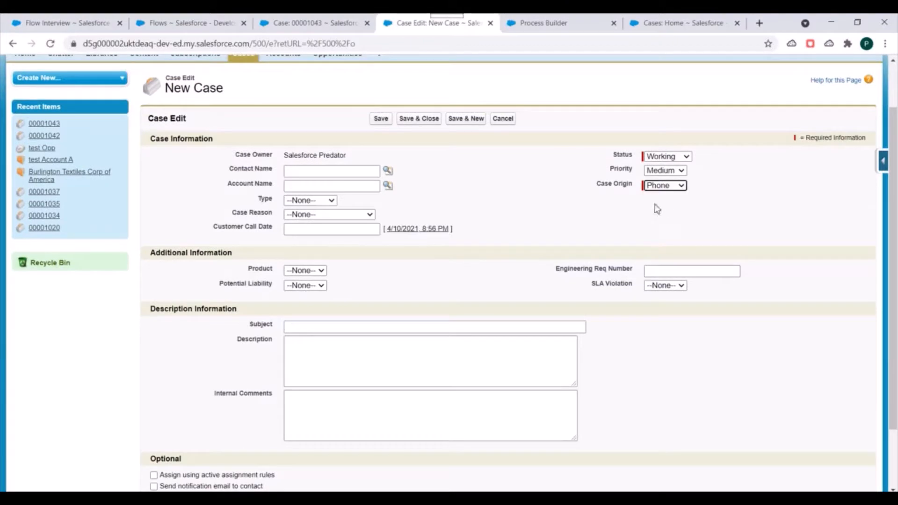
pyautogui.click(401, 228)
pyautogui.scroll(1, 517, 229)
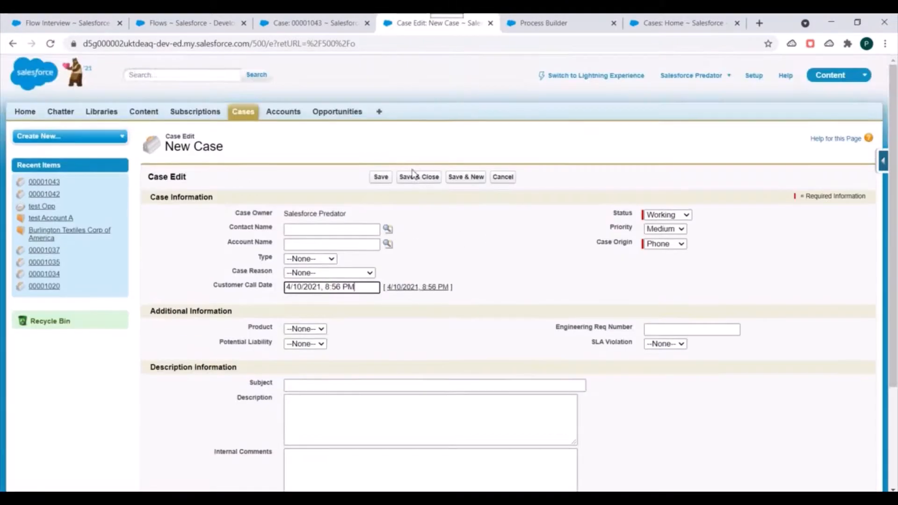
pyautogui.click(381, 178)
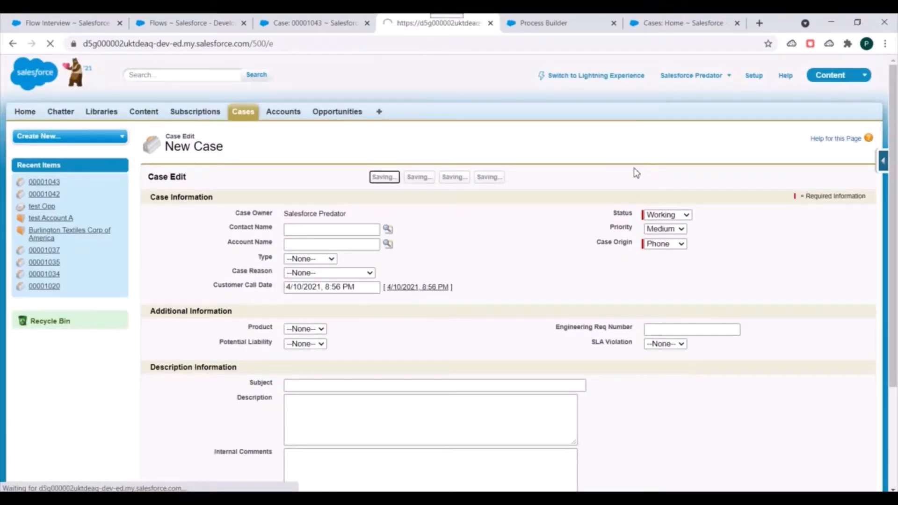
pyautogui.scroll(-2, 468, 220)
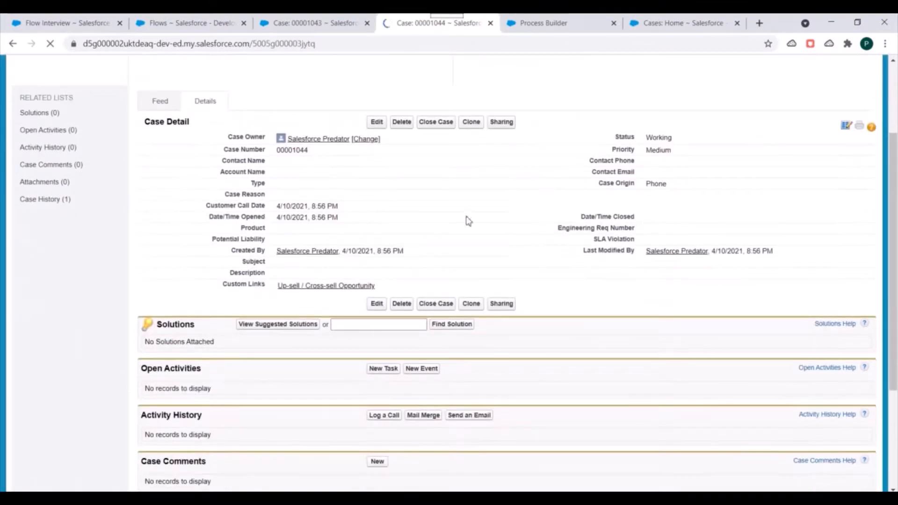
# - Refresh the Flows page and open the paused Assign_Case_on_update_or_create_case interview in a new browser tab
pyautogui.click(212, 19)
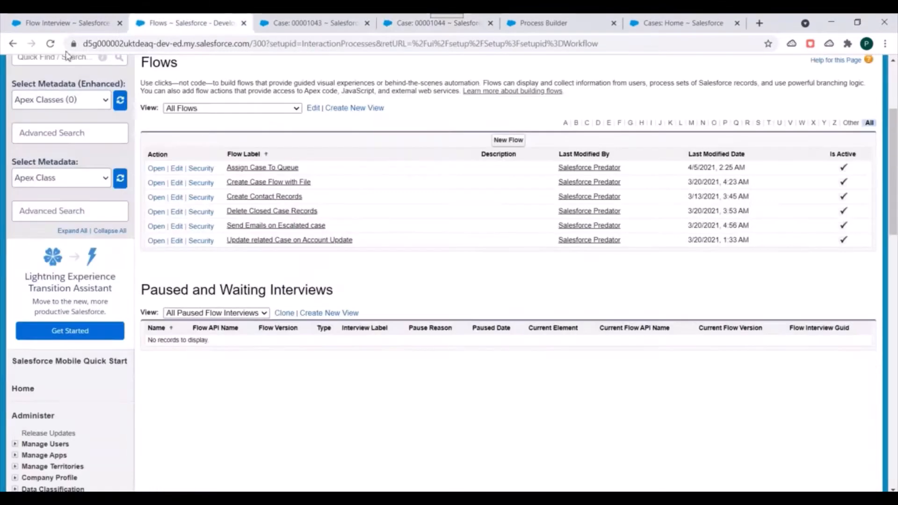
pyautogui.click(47, 43)
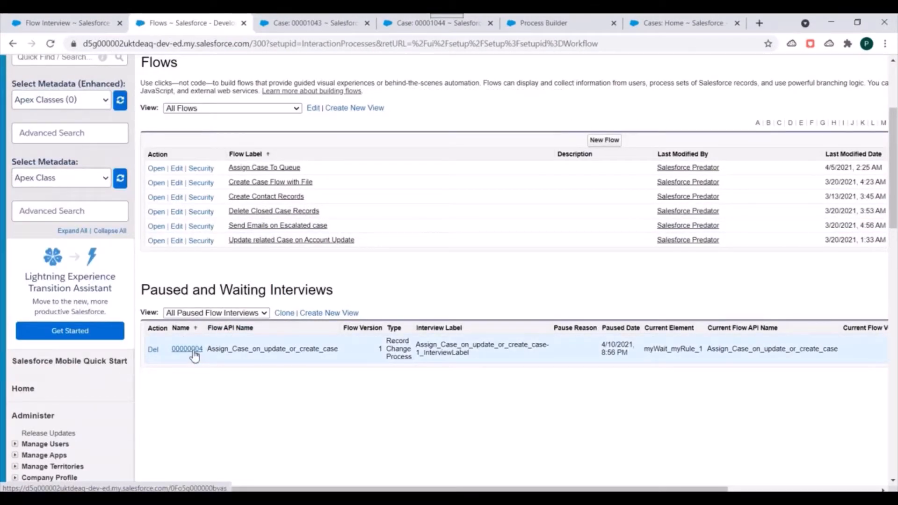
pyautogui.rightClick(194, 356)
pyautogui.click(206, 359)
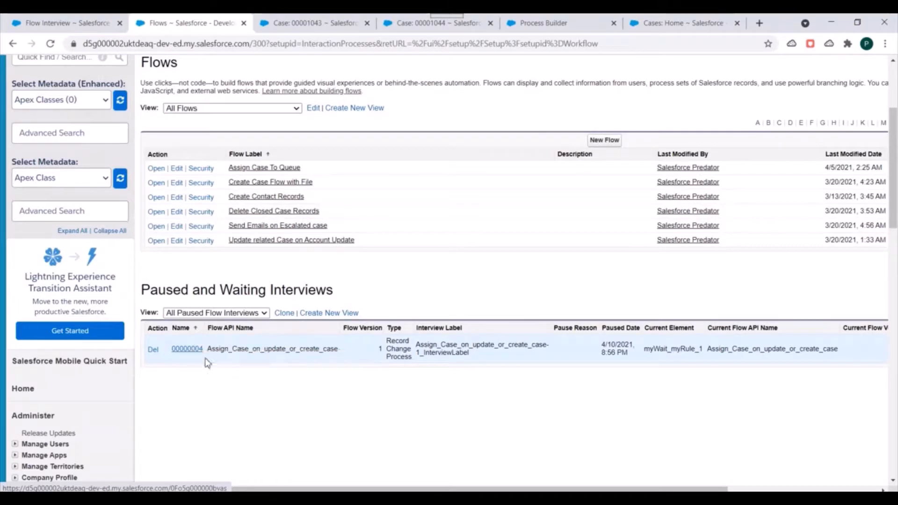
# - Review the activated process's scheduled action alongside the paused interview's details
pyautogui.click(585, 22)
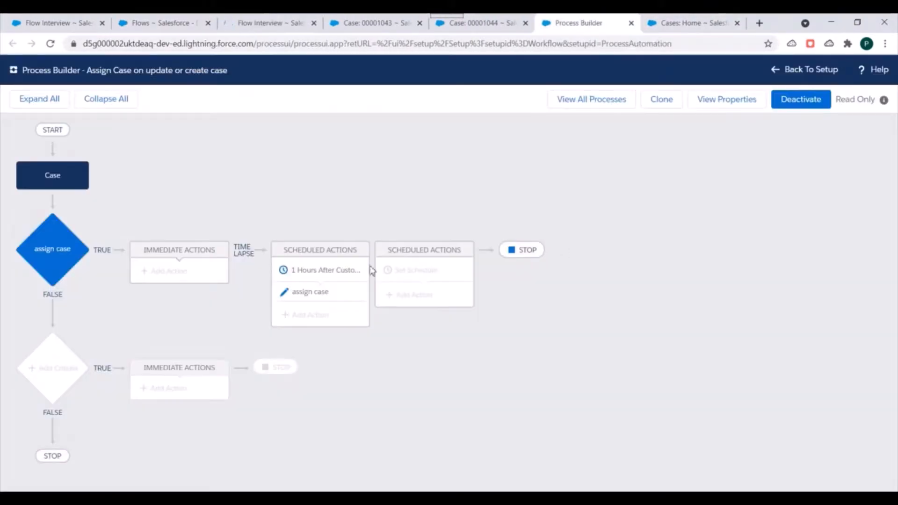
pyautogui.click(281, 22)
pyautogui.click(174, 22)
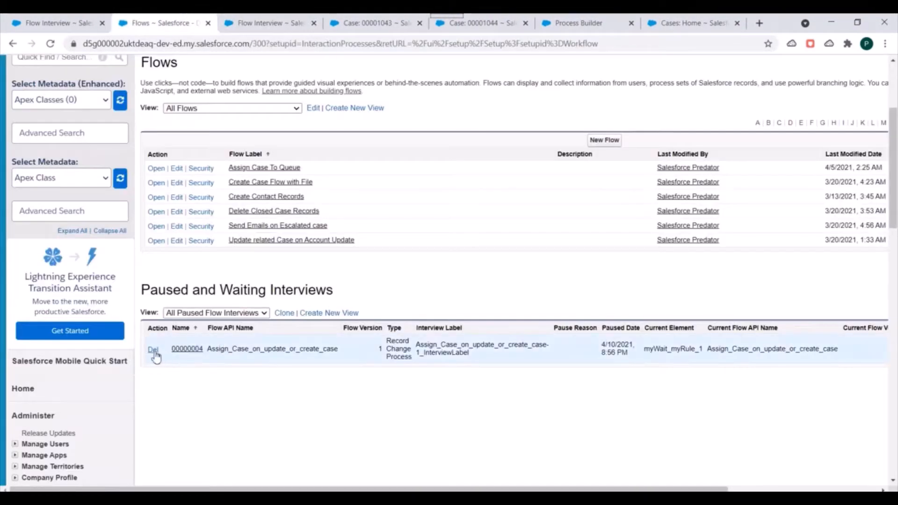
pyautogui.click(270, 22)
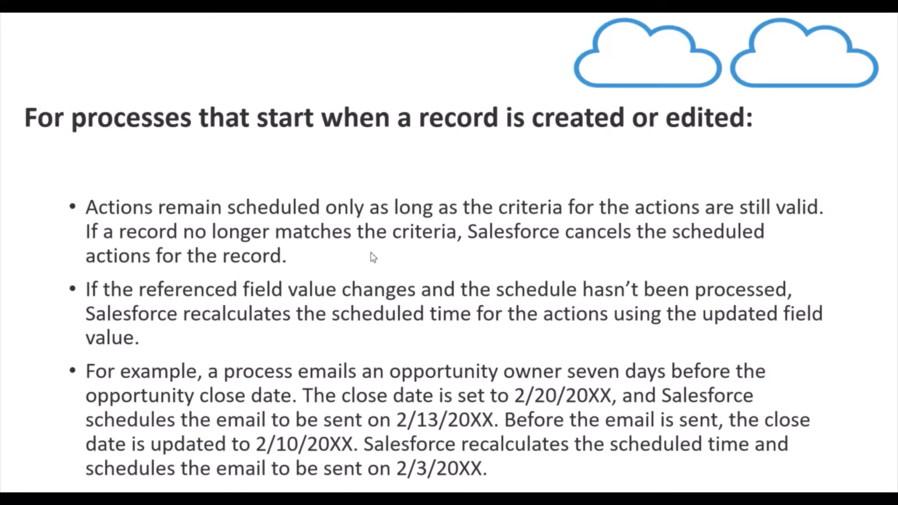
pyautogui.click(290, 267)
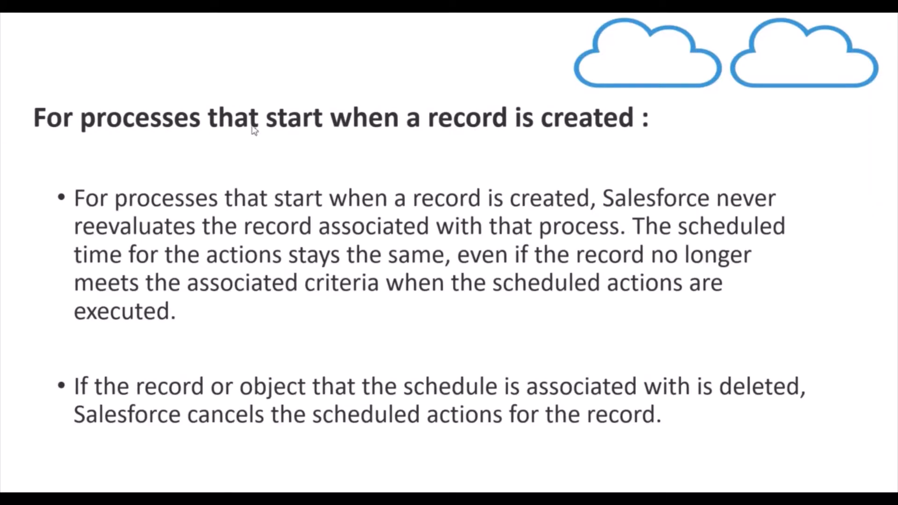
pyautogui.click(410, 134)
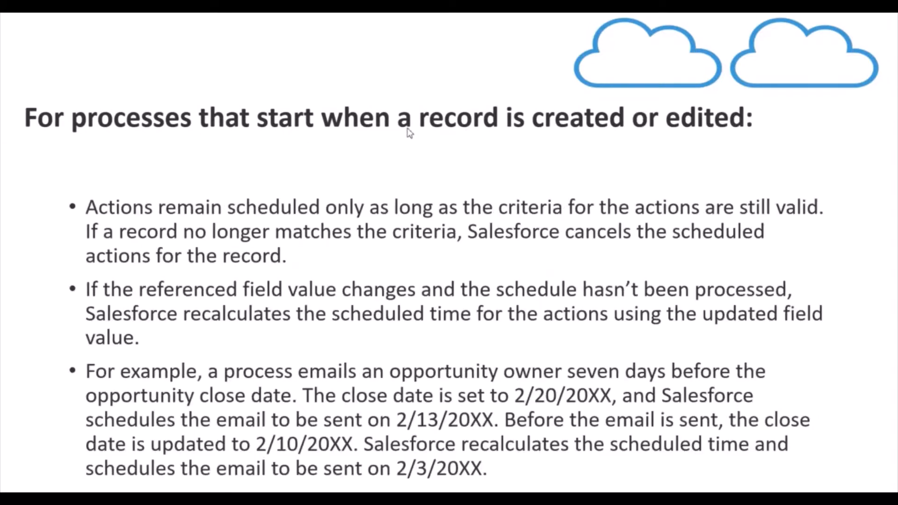
pyautogui.hotkey('alt', 'Tab')
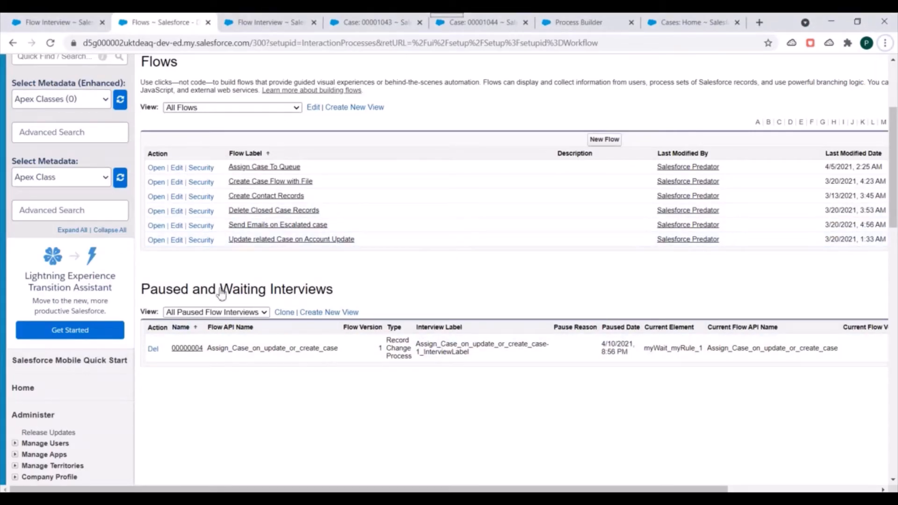
# - Inspect the paused Assign_Case_on_update_or_create_case interview and move the Working case's browser tab next to the Flows tab
pyautogui.moveTo(232, 348); pyautogui.dragTo(338, 349)
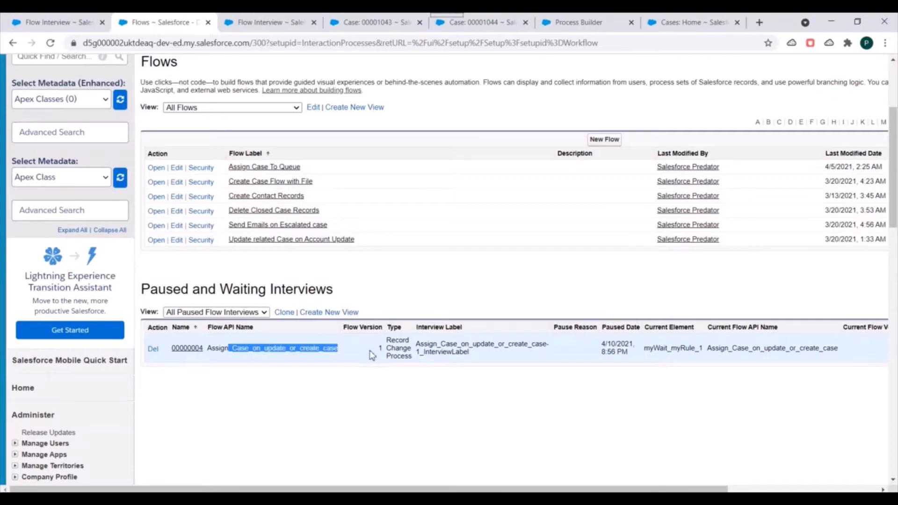
pyautogui.scroll(2, 363, 209)
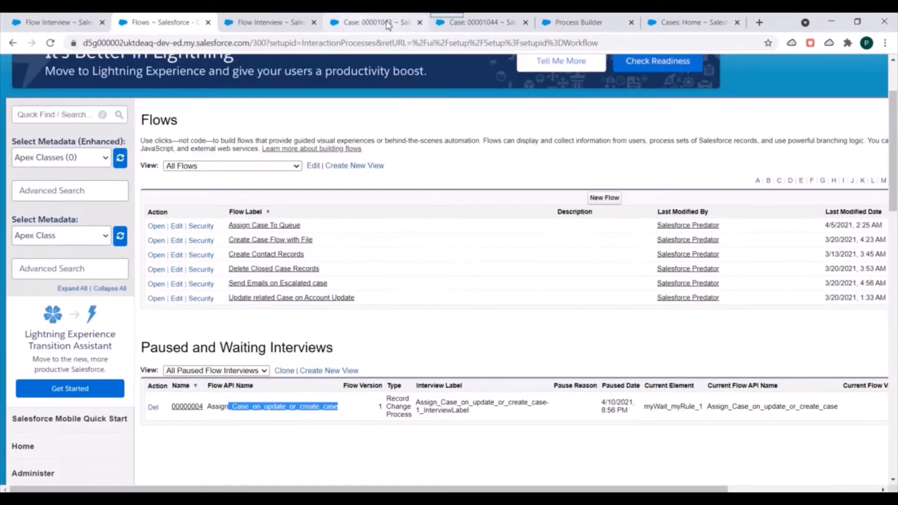
pyautogui.click(485, 21)
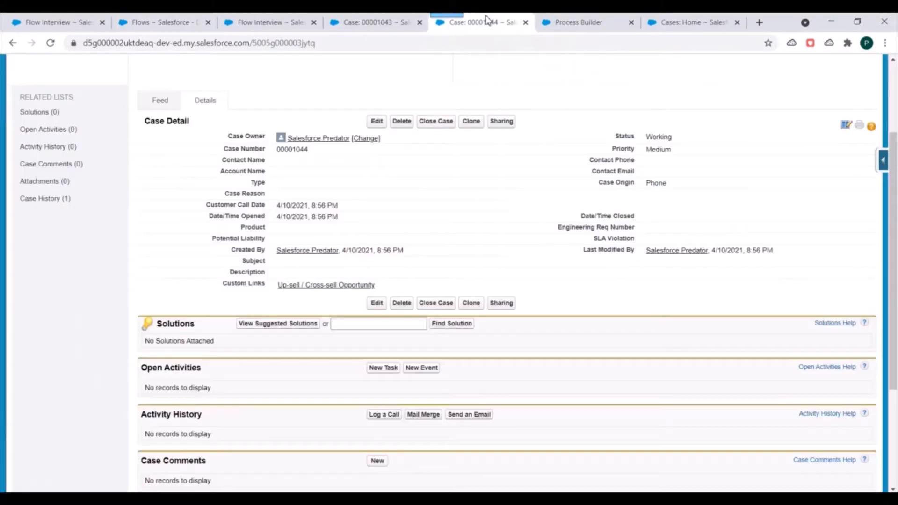
pyautogui.scroll(3, 427, 236)
pyautogui.moveTo(487, 18); pyautogui.dragTo(224, 18)
pyautogui.click(133, 18)
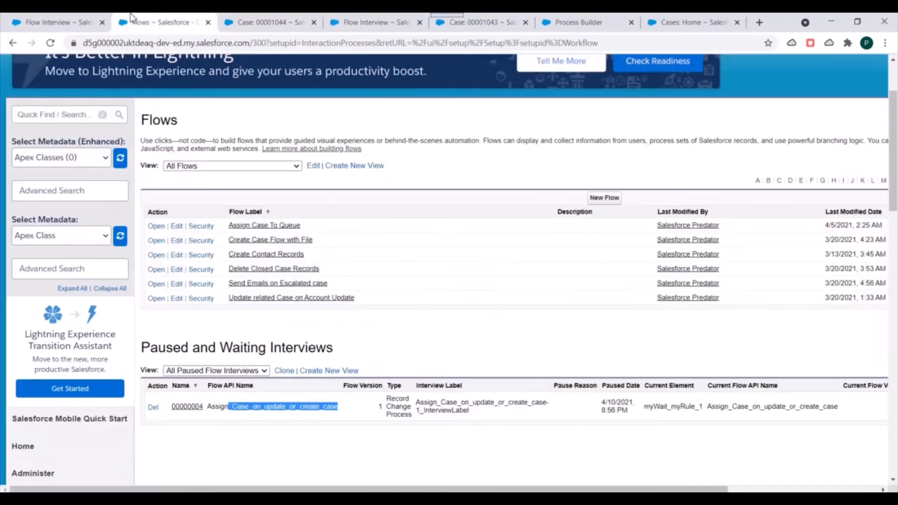
pyautogui.scroll(-1, 287, 361)
# - Set the Working case's Status to New and save the case
pyautogui.click(275, 25)
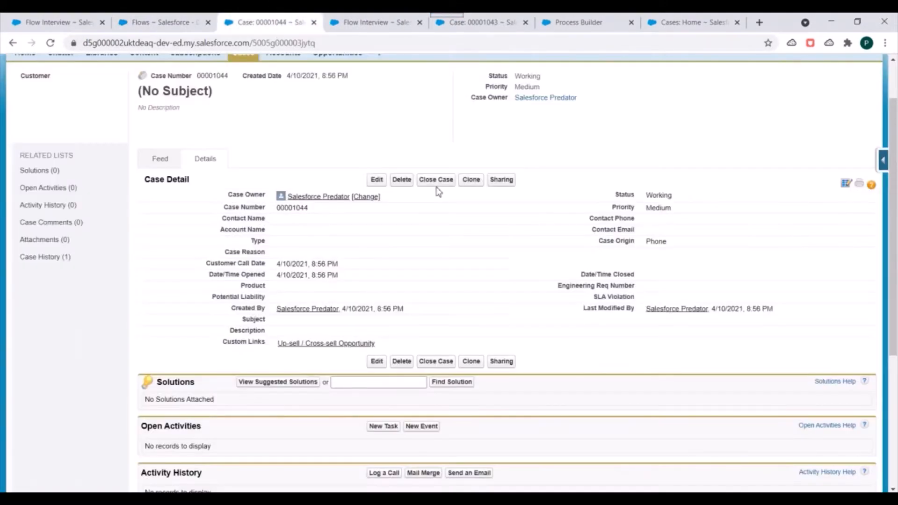
pyautogui.scroll(-1, 439, 192)
pyautogui.doubleClick(674, 139)
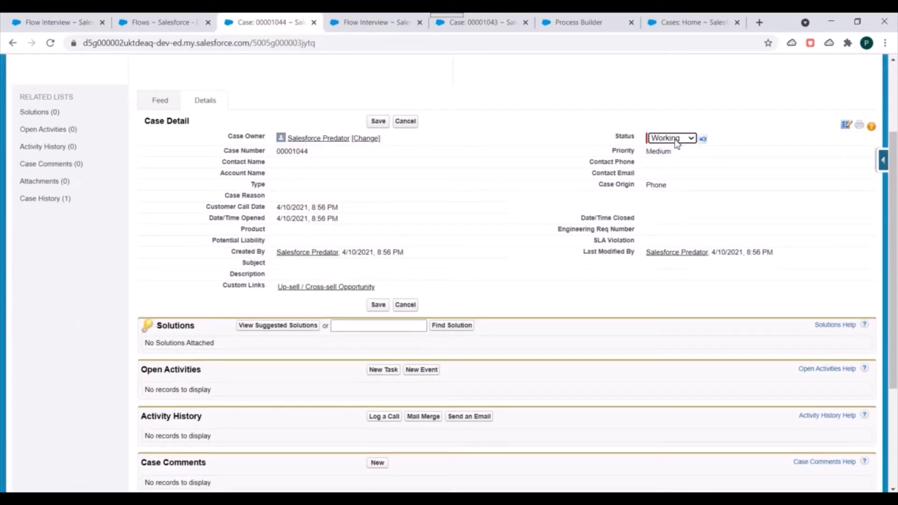
pyautogui.click(674, 139)
pyautogui.click(667, 149)
pyautogui.click(498, 150)
pyautogui.click(377, 122)
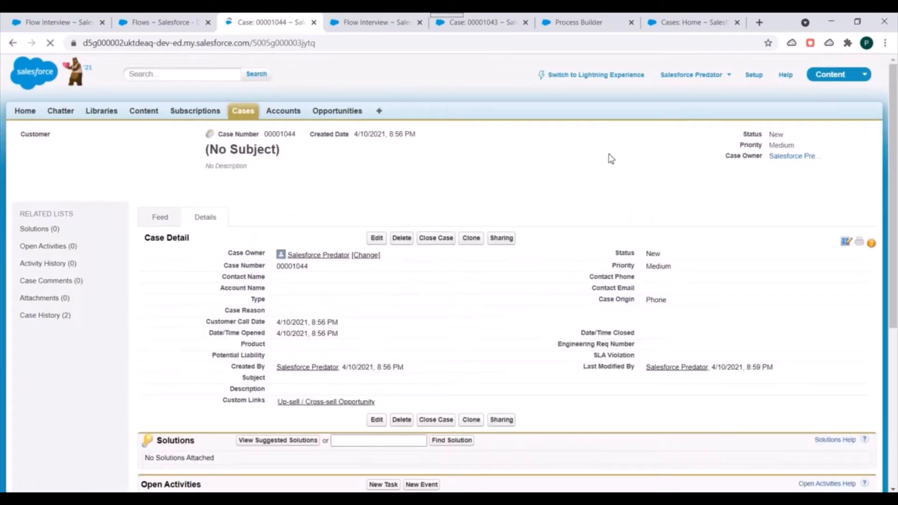
pyautogui.doubleClick(616, 253)
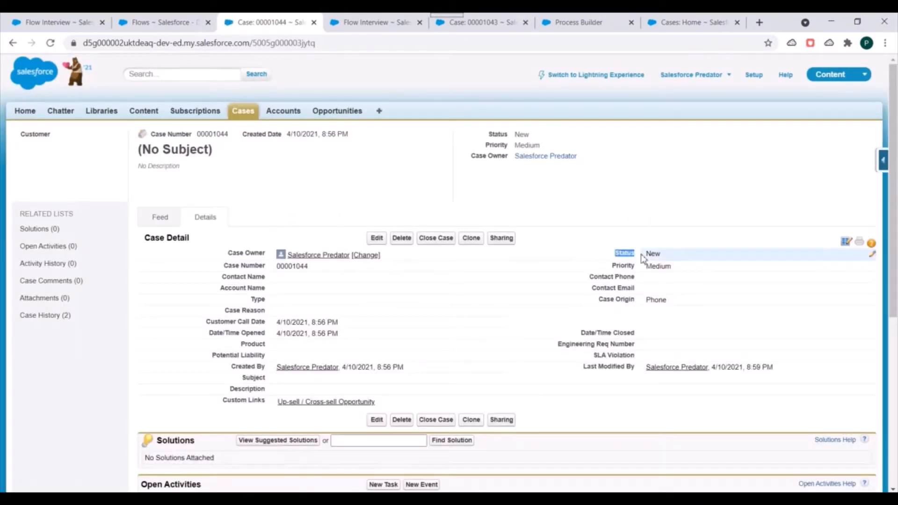
# - Glance at the assignment process, refresh the Flows page, and check the Paused and Waiting Interviews list
pyautogui.click(605, 18)
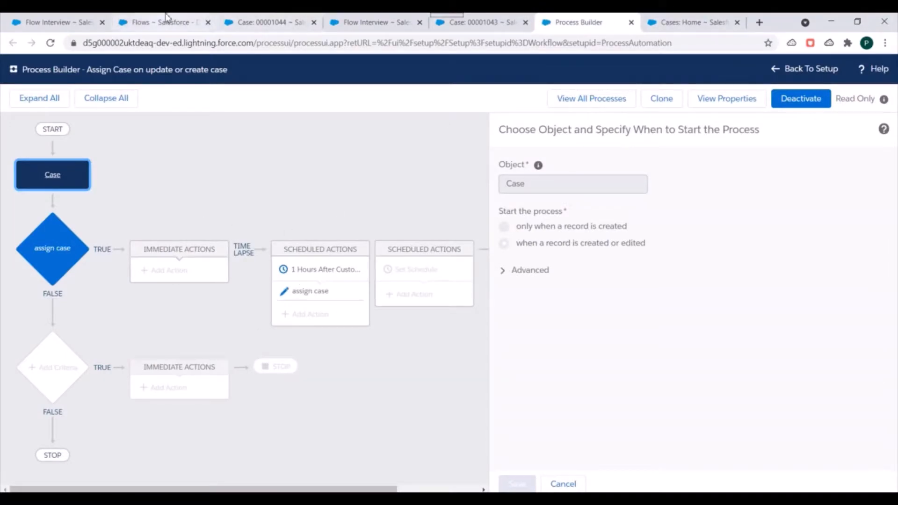
pyautogui.click(178, 23)
pyautogui.scroll(-1, 237, 350)
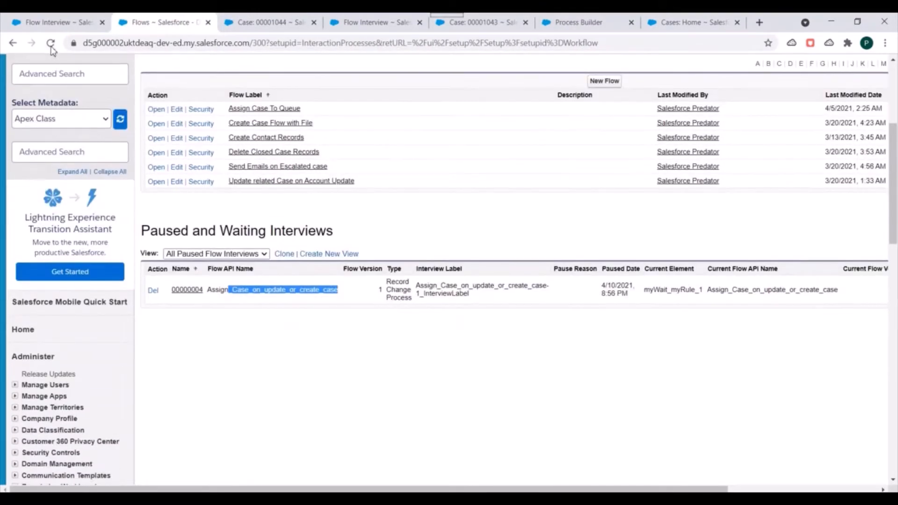
pyautogui.click(51, 45)
pyautogui.scroll(-1, 233, 245)
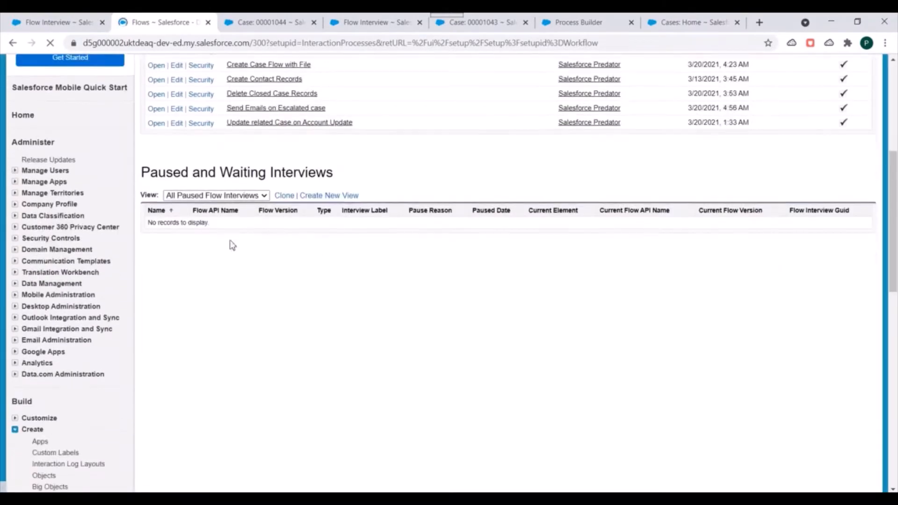
pyautogui.scroll(1, 220, 215)
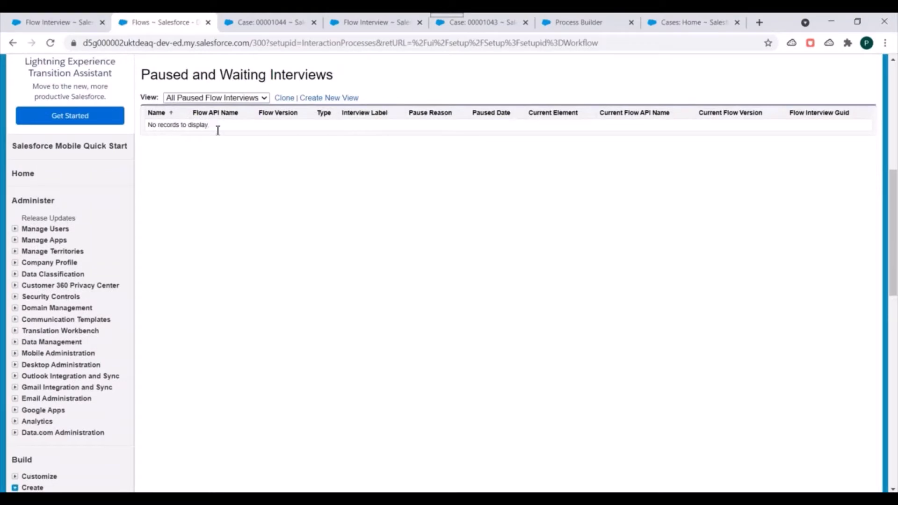
pyautogui.moveTo(330, 133); pyautogui.dragTo(356, 133)
# - Review the process's Case start condition alongside the escalated case and recheck the Paused and Waiting Interviews list
pyautogui.click(486, 22)
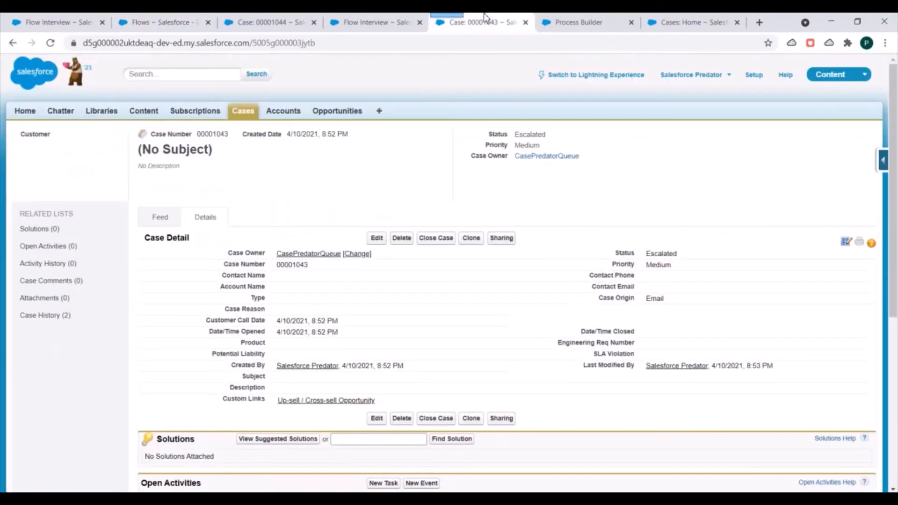
pyautogui.click(571, 22)
pyautogui.click(51, 181)
pyautogui.click(36, 185)
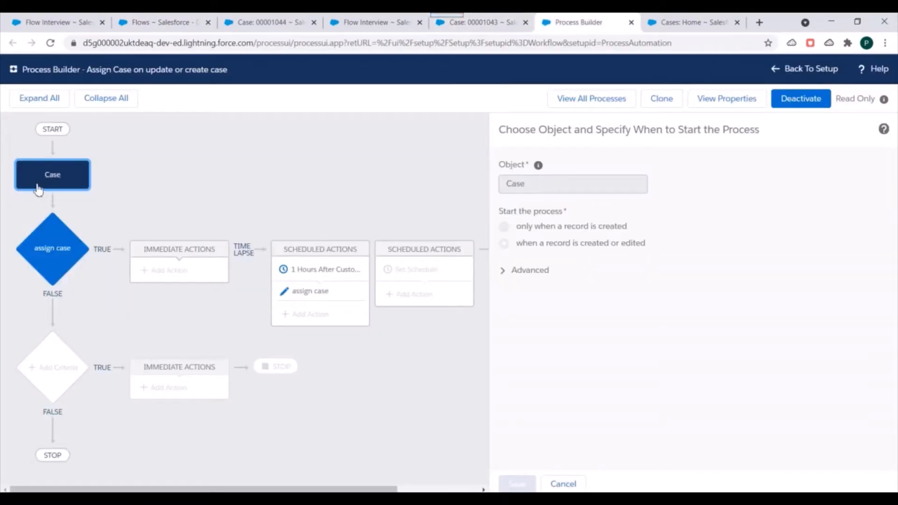
pyautogui.click(46, 169)
pyautogui.click(495, 21)
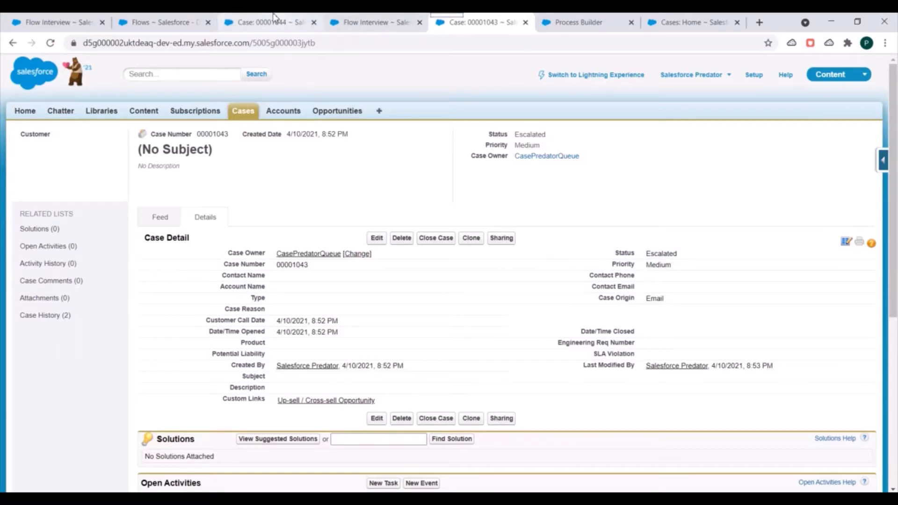
pyautogui.click(159, 22)
pyautogui.scroll(1, 242, 293)
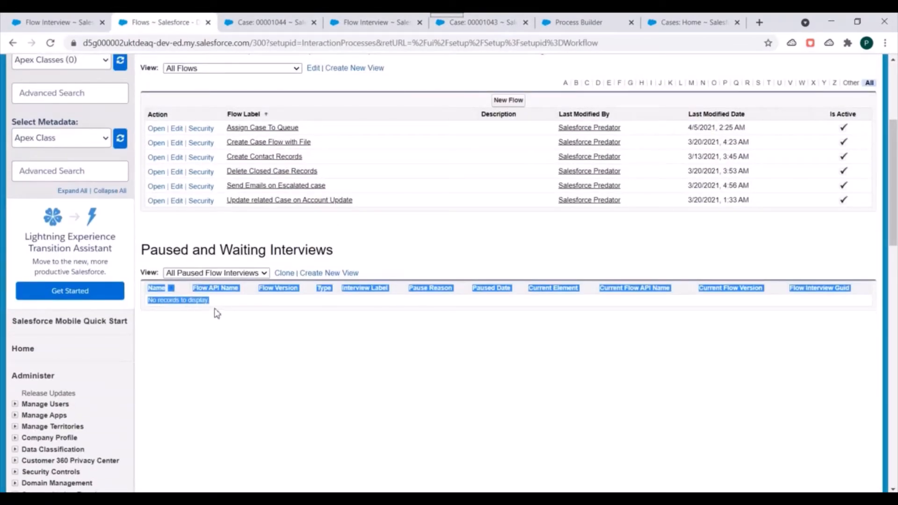
pyautogui.scroll(1, 268, 334)
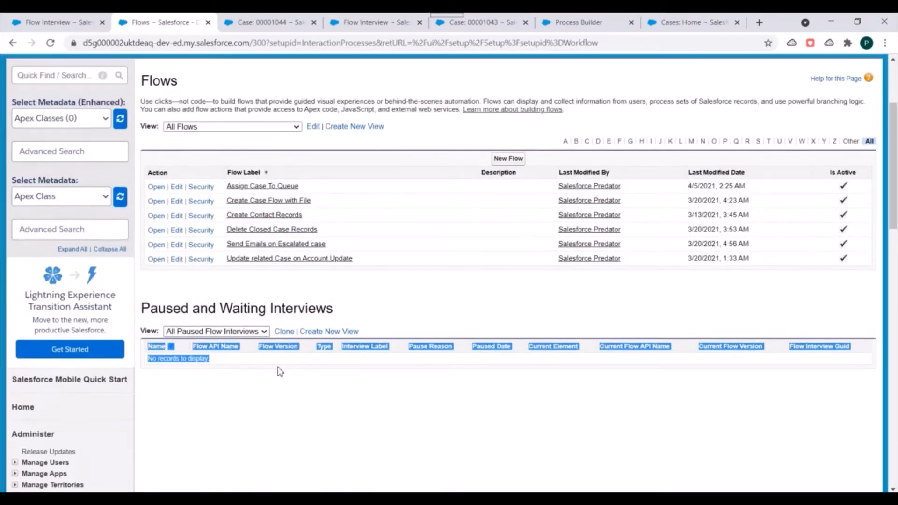
# - Switch to the PowerPoint slide show to read the created-or-edited process rules, comparing them with the escalated case's Customer Call Date field and the Flows page
pyautogui.click(602, 18)
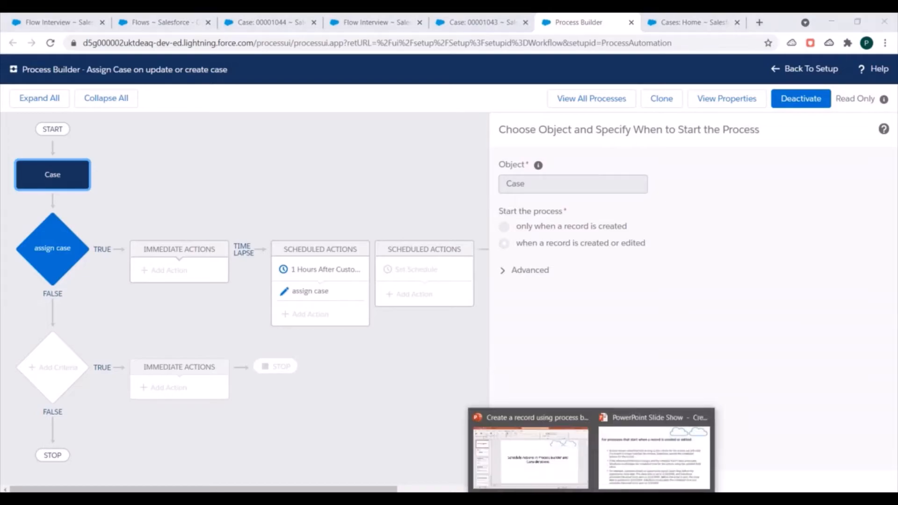
pyautogui.click(637, 457)
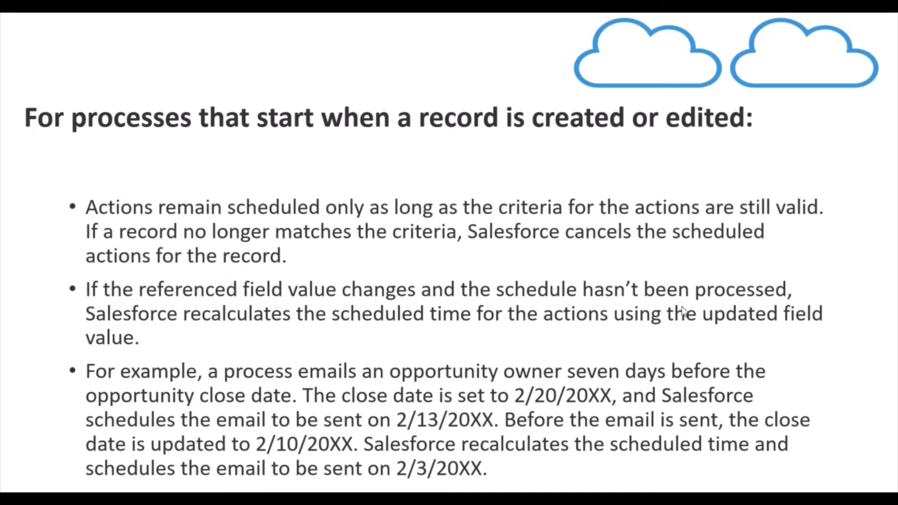
pyautogui.hotkey('alt', 'Tab')
pyautogui.click(489, 18)
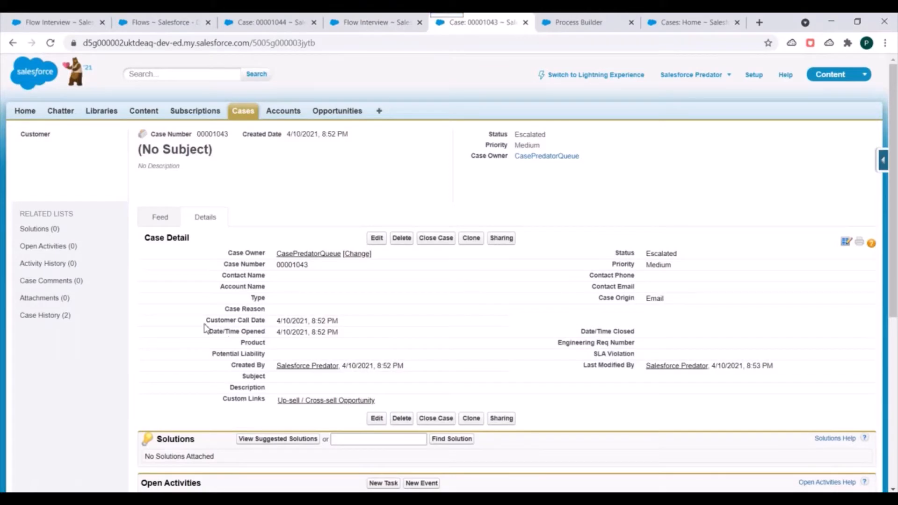
pyautogui.moveTo(206, 322); pyautogui.dragTo(267, 321)
pyautogui.hotkey('alt', 'Tab')
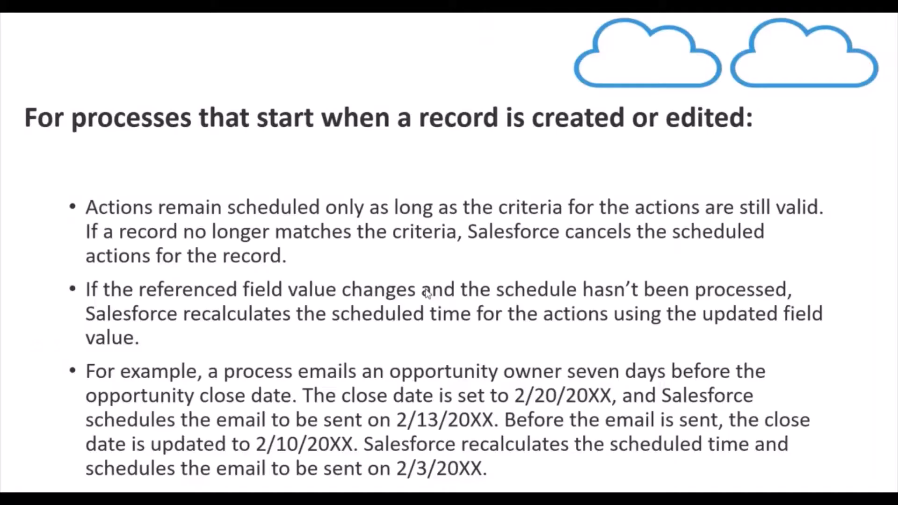
pyautogui.hotkey('alt', 'Tab')
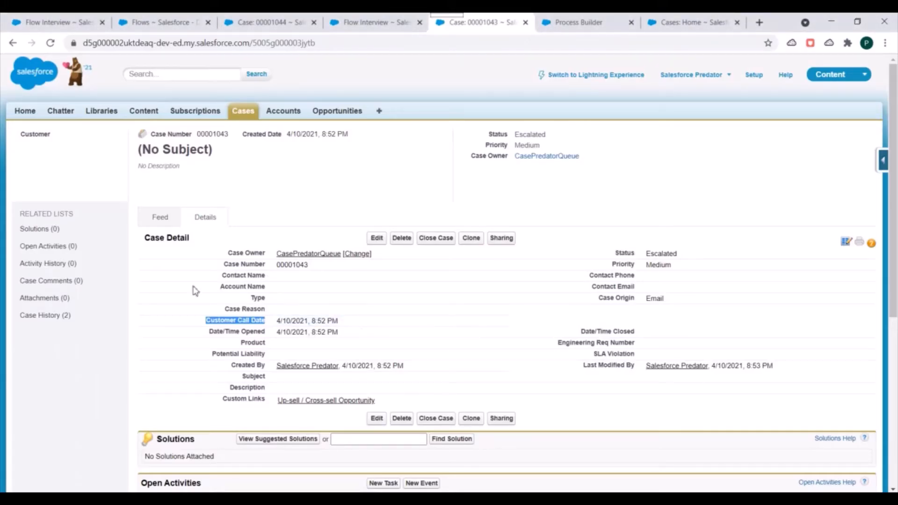
pyautogui.click(154, 22)
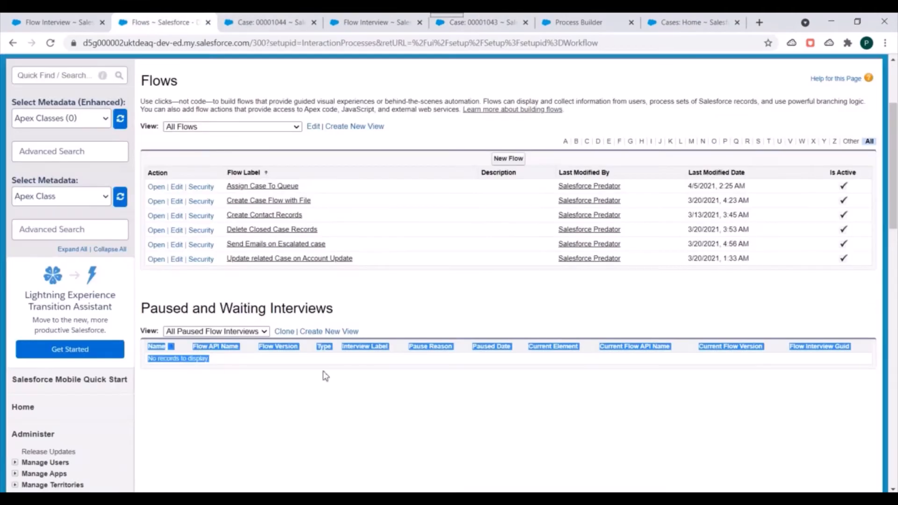